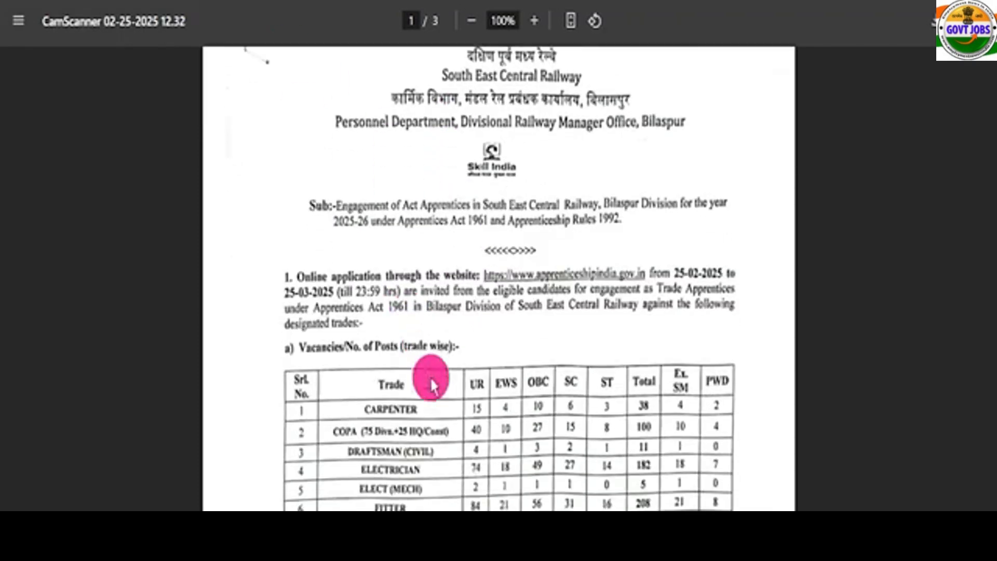
Scroll through the SECR apprentice notice, flipping the slideshow to the emergency number slide and back.
{"action": "scroll", "coordinate": [432, 382], "scroll_direction": "down", "scroll_amount": 20}
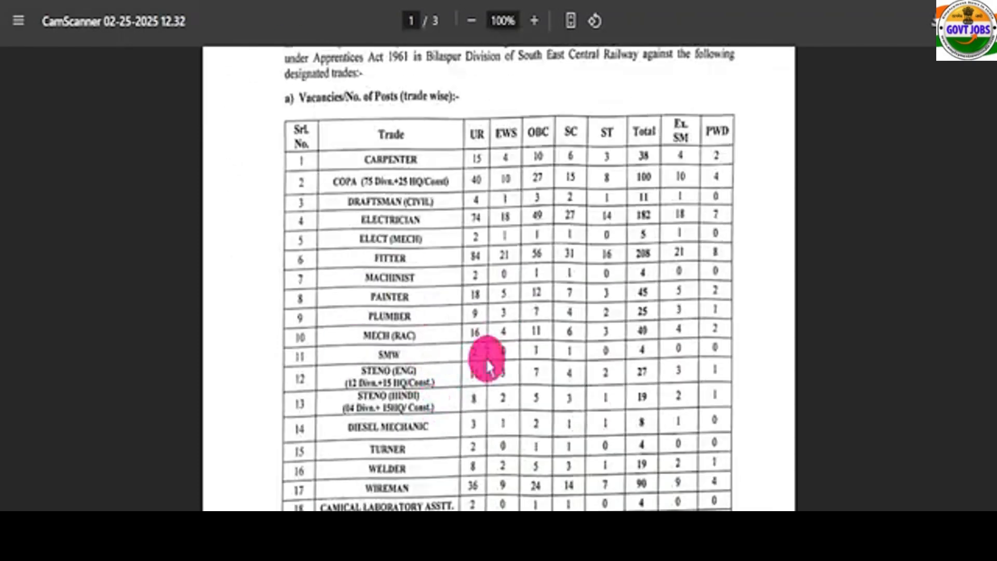
{"action": "scroll", "coordinate": [511, 295], "scroll_direction": "down", "scroll_amount": 20}
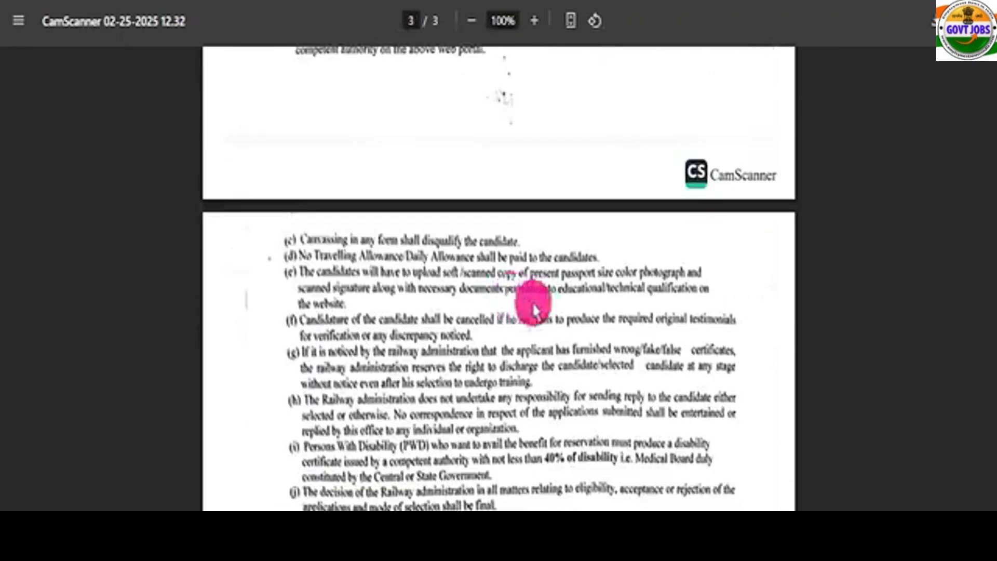
{"action": "scroll", "coordinate": [498, 335], "scroll_direction": "up", "scroll_amount": 20}
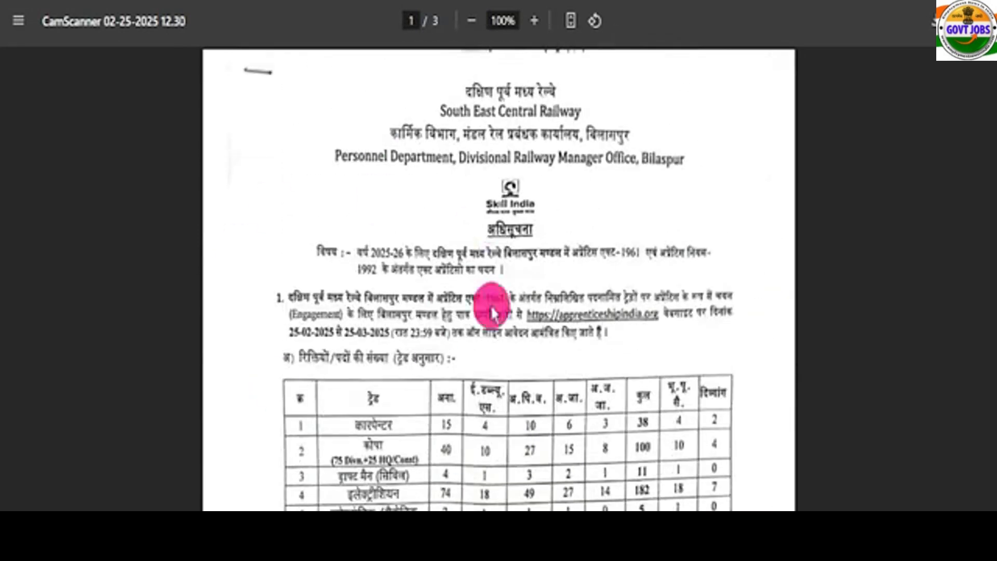
{"action": "scroll", "coordinate": [478, 349], "scroll_direction": "down", "scroll_amount": 15}
{"action": "scroll", "coordinate": [481, 332], "scroll_direction": "up", "scroll_amount": 15}
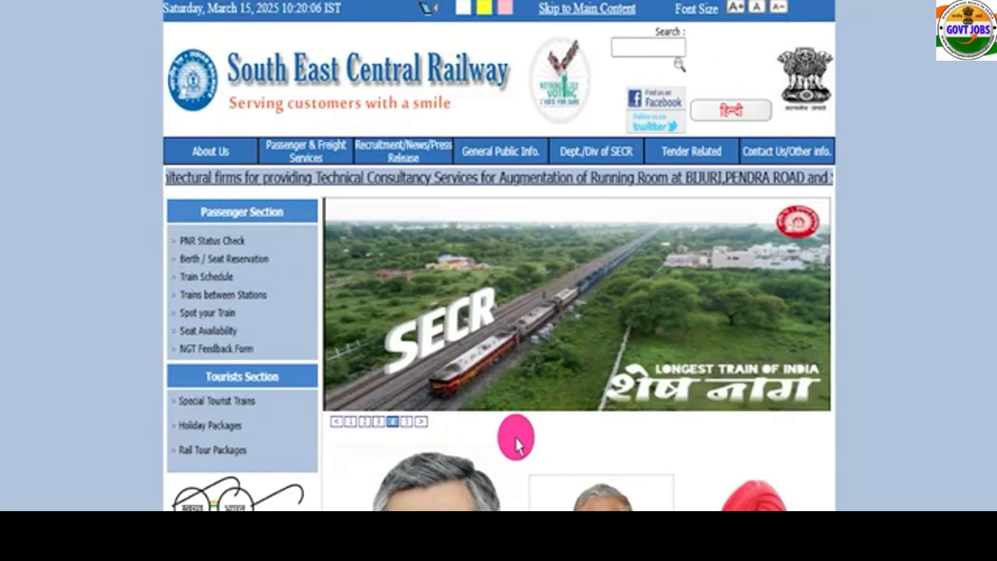
{"action": "left_click", "coordinate": [407, 422]}
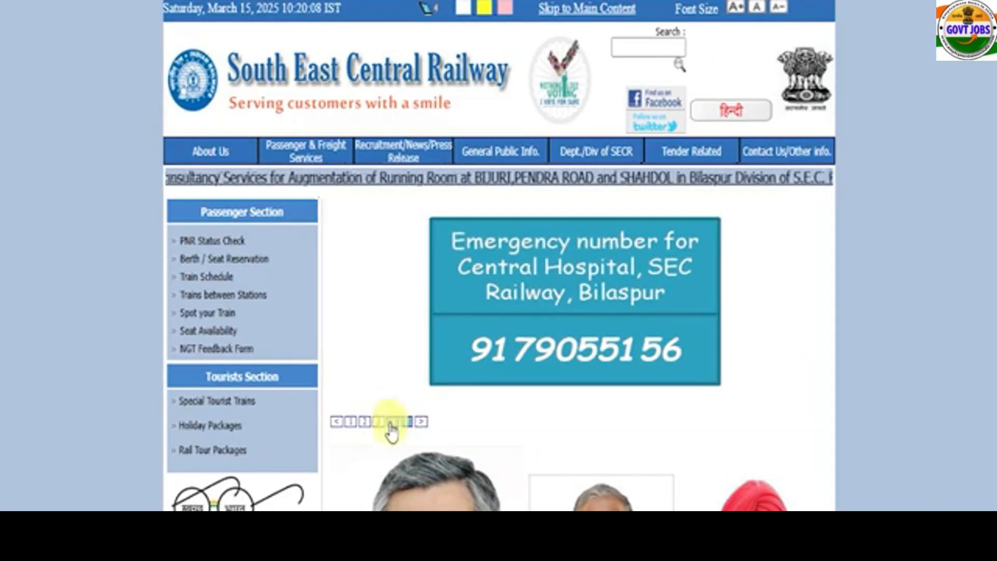
{"action": "left_click", "coordinate": [393, 422]}
{"action": "scroll", "coordinate": [494, 430], "scroll_direction": "down", "scroll_amount": 7}
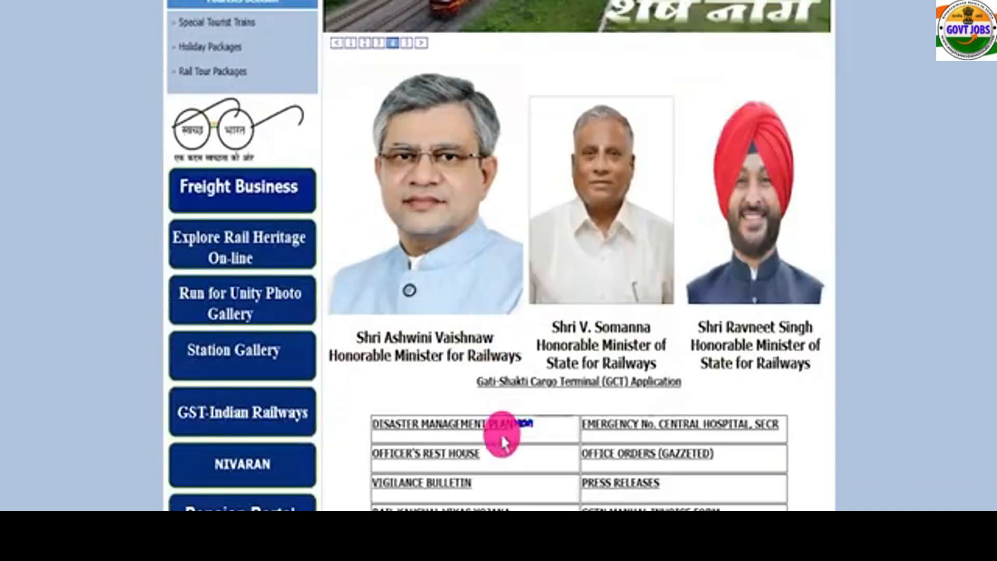
{"action": "scroll", "coordinate": [501, 441], "scroll_direction": "down", "scroll_amount": 9}
{"action": "scroll", "coordinate": [500, 442], "scroll_direction": "up", "scroll_amount": 15}
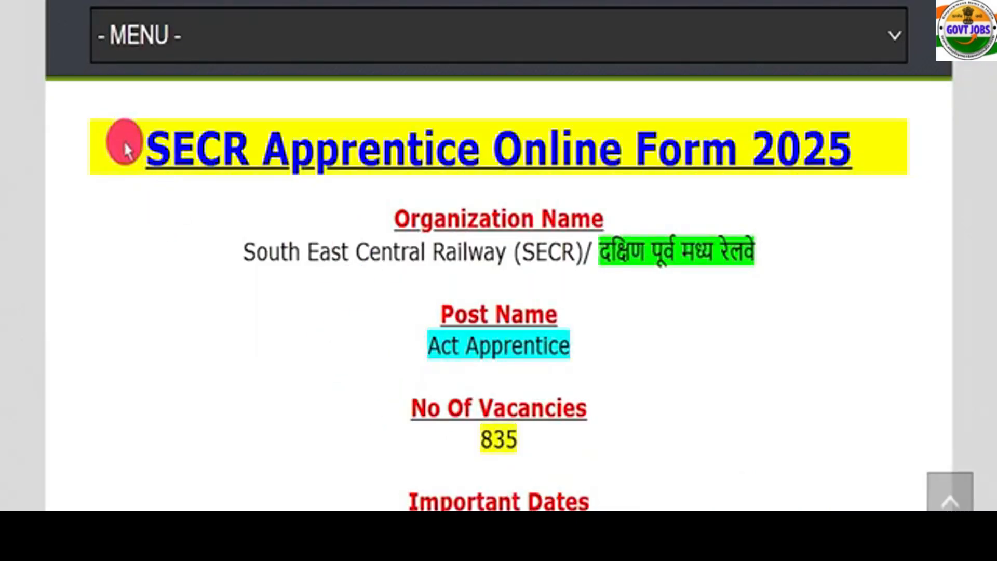
Mark the key notice details: SECR Act Apprentice, 835 vacancies, 25 March 2025, 10th 50%, ITI, age 15–24.
{"action": "left_click_drag", "start_coordinate": [131, 146], "coordinate": [888, 156]}
{"action": "left_click", "coordinate": [817, 291]}
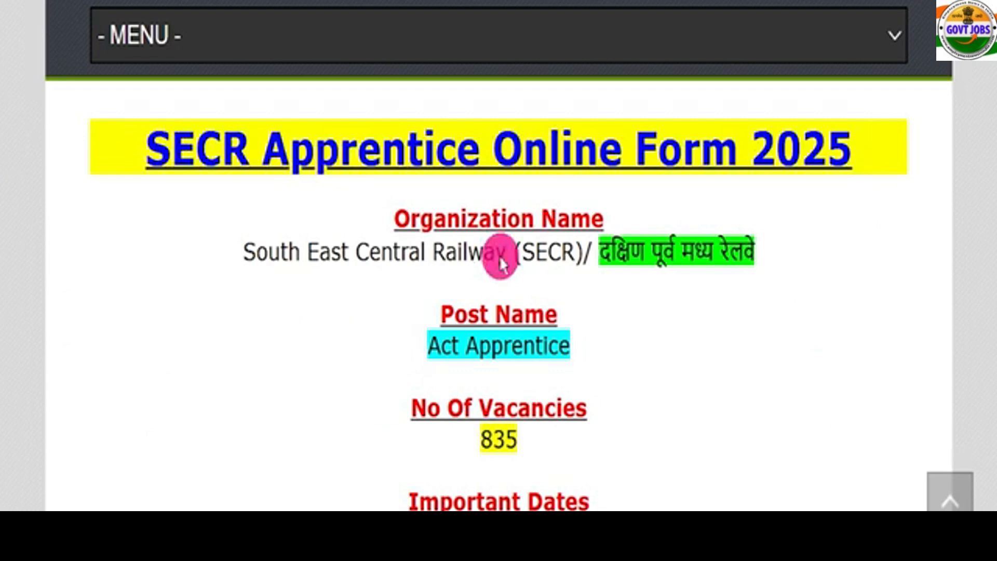
{"action": "left_click_drag", "start_coordinate": [244, 252], "coordinate": [769, 272]}
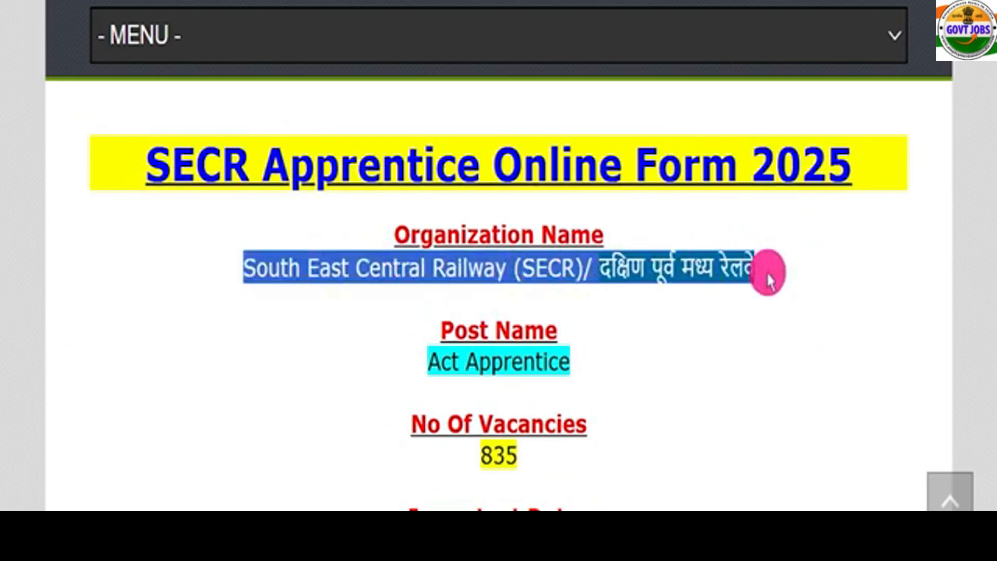
{"action": "left_click_drag", "start_coordinate": [429, 344], "coordinate": [601, 378]}
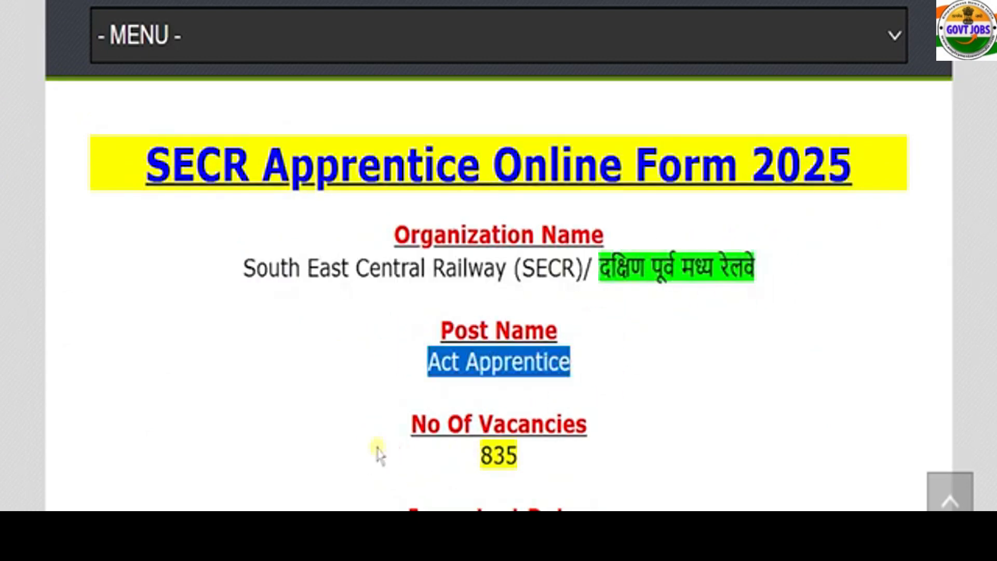
{"action": "left_click_drag", "start_coordinate": [374, 452], "coordinate": [617, 427]}
{"action": "scroll", "coordinate": [615, 424], "scroll_direction": "down", "scroll_amount": 8}
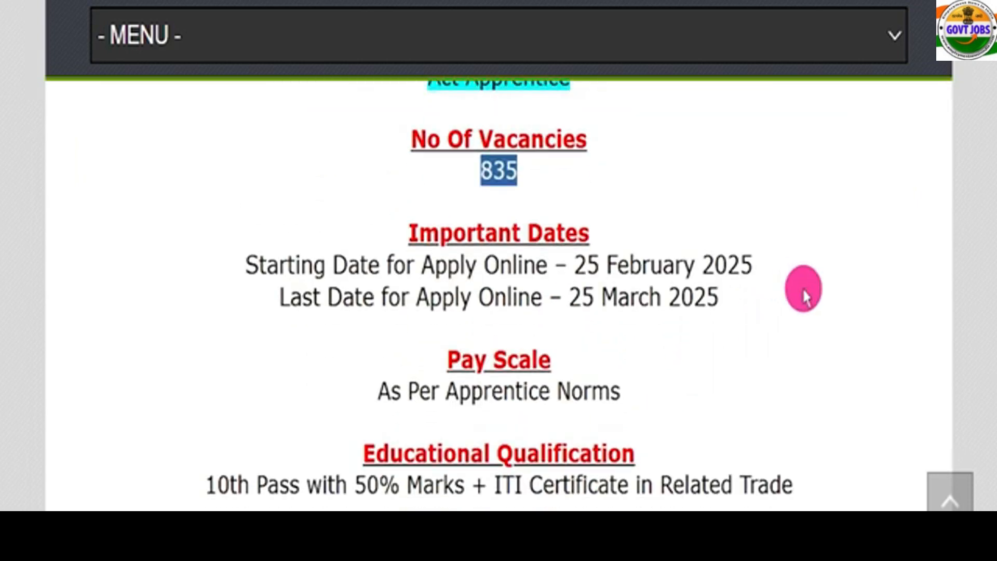
{"action": "left_click", "coordinate": [563, 93]}
{"action": "mouse_move", "coordinate": [556, 224]}
{"action": "left_mouse_down"}
{"action": "mouse_move", "coordinate": [765, 225]}
{"action": "mouse_move", "coordinate": [872, 139]}
{"action": "left_mouse_up"}
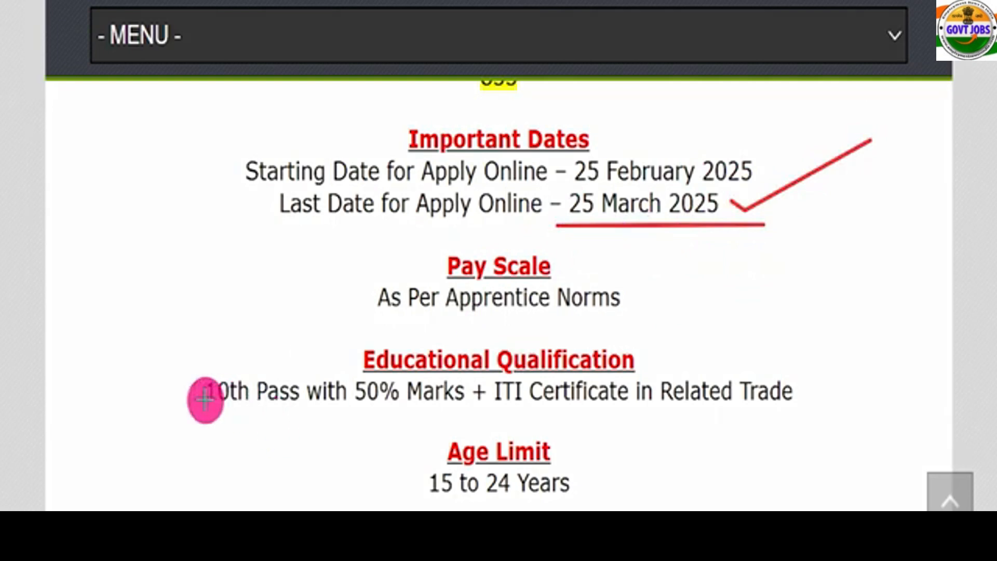
{"action": "left_click_drag", "start_coordinate": [170, 415], "coordinate": [785, 410]}
{"action": "left_click_drag", "start_coordinate": [816, 357], "coordinate": [958, 244]}
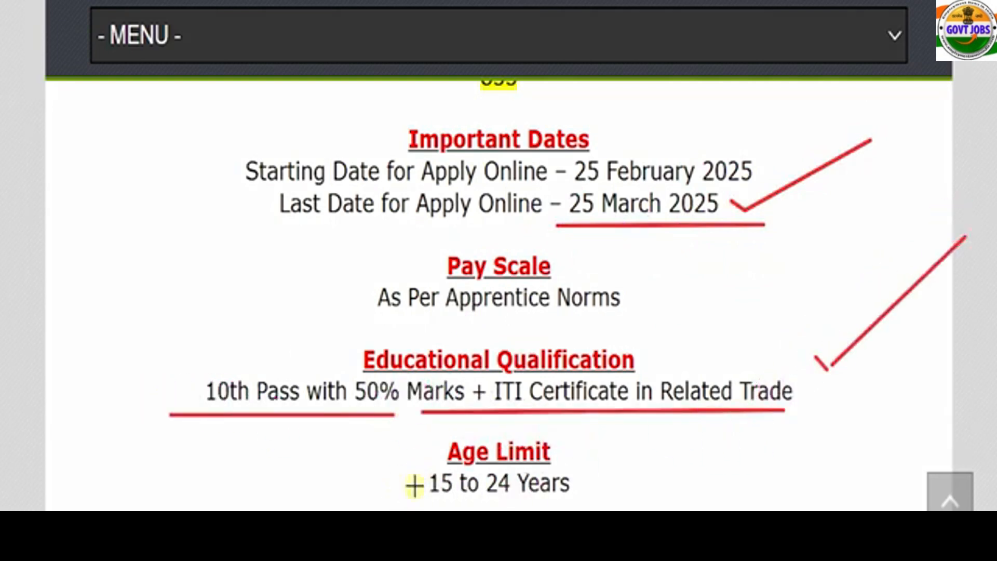
{"action": "left_click_drag", "start_coordinate": [413, 503], "coordinate": [673, 489]}
{"action": "key", "text": "Escape"}
Highlight the Online apply mode, All India job location, official website and Important Links sections.
{"action": "scroll", "coordinate": [573, 320], "scroll_direction": "down", "scroll_amount": 2}
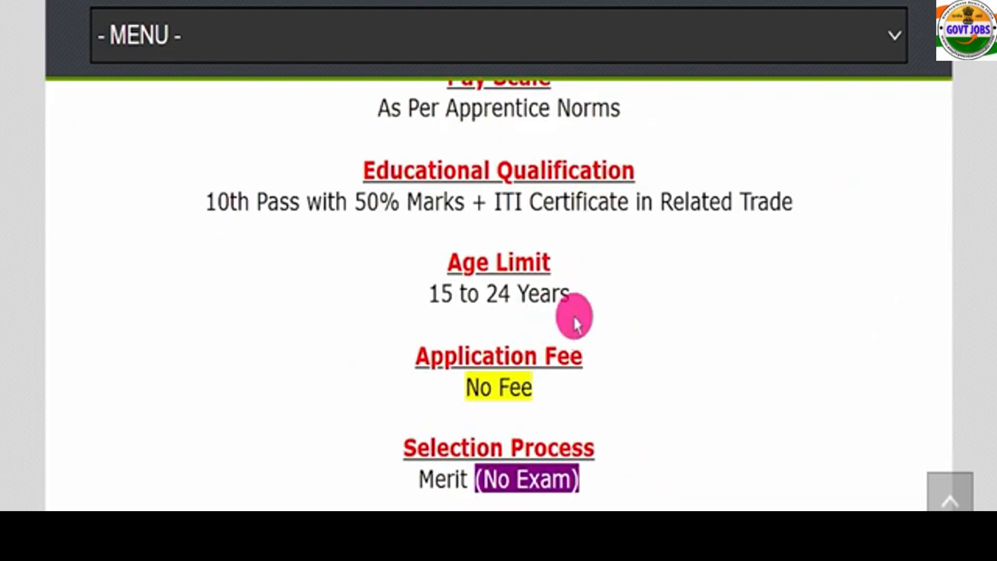
{"action": "left_click_drag", "start_coordinate": [387, 359], "coordinate": [602, 380]}
{"action": "scroll", "coordinate": [625, 335], "scroll_direction": "down", "scroll_amount": 1}
{"action": "scroll", "coordinate": [625, 340], "scroll_direction": "down", "scroll_amount": 2}
{"action": "left_click_drag", "start_coordinate": [475, 289], "coordinate": [597, 287]}
{"action": "left_click_drag", "start_coordinate": [420, 290], "coordinate": [462, 282]}
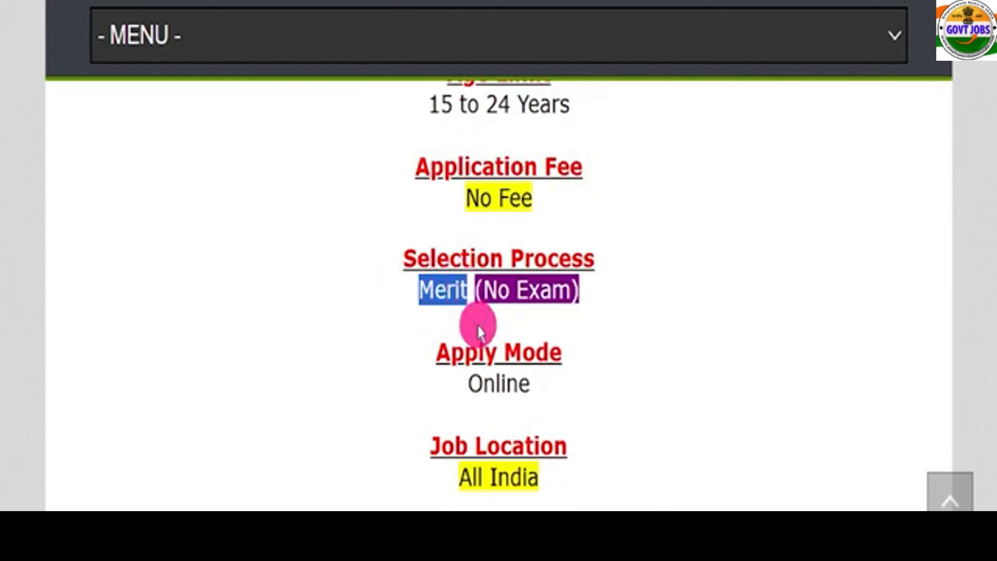
{"action": "left_click_drag", "start_coordinate": [462, 384], "coordinate": [570, 368]}
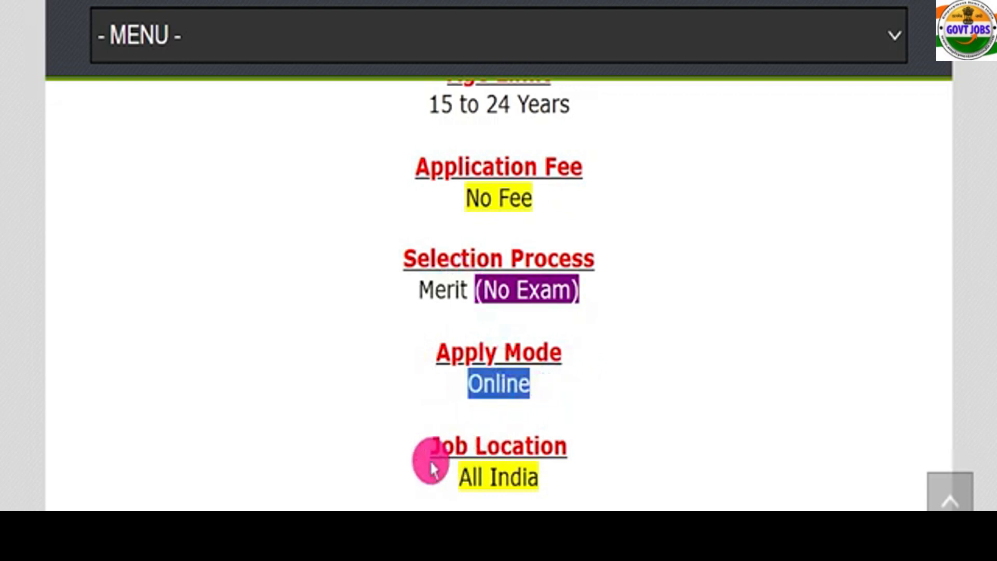
{"action": "left_click_drag", "start_coordinate": [435, 461], "coordinate": [587, 456]}
{"action": "scroll", "coordinate": [586, 455], "scroll_direction": "down", "scroll_amount": 2}
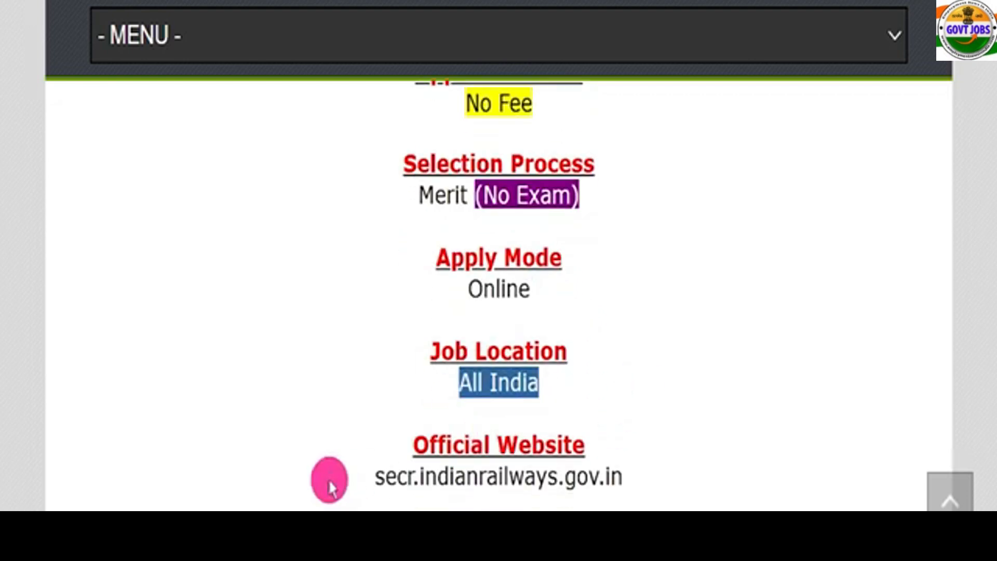
{"action": "left_click_drag", "start_coordinate": [330, 478], "coordinate": [639, 470]}
{"action": "left_click_drag", "start_coordinate": [385, 423], "coordinate": [654, 454]}
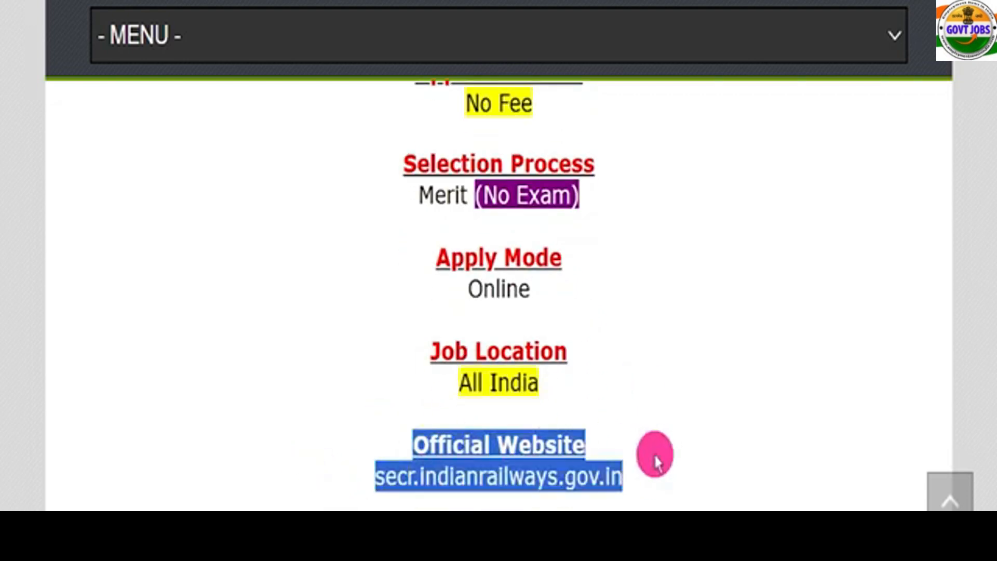
{"action": "left_click", "coordinate": [667, 452]}
{"action": "scroll", "coordinate": [727, 427], "scroll_direction": "down", "scroll_amount": 2}
{"action": "scroll", "coordinate": [728, 427], "scroll_direction": "down", "scroll_amount": 2}
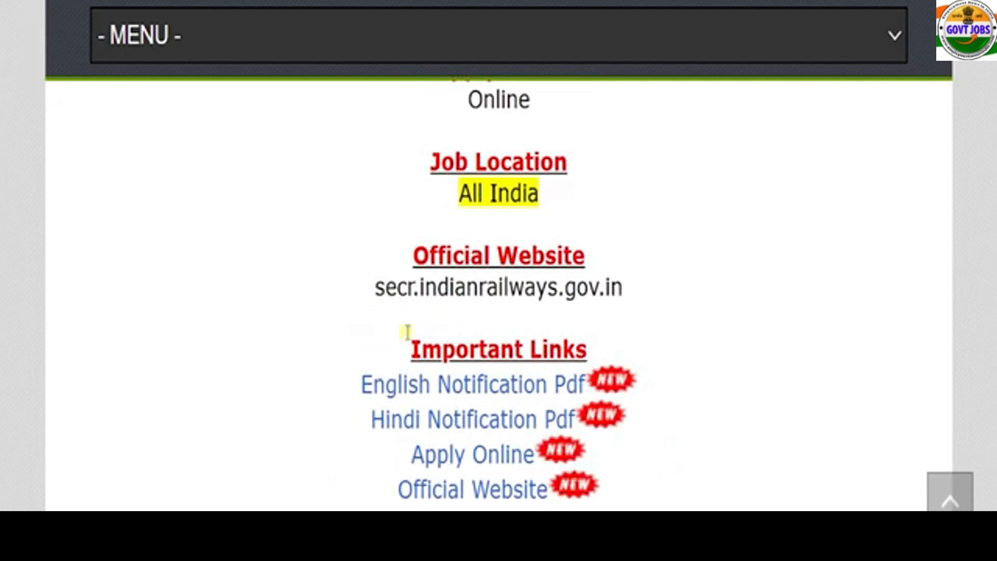
{"action": "left_click_drag", "start_coordinate": [407, 330], "coordinate": [679, 472]}
{"action": "left_click", "coordinate": [728, 389]}
Highlight the English and Hindi Notification PDF links and scroll through both notification PDFs.
{"action": "left_click_drag", "start_coordinate": [318, 383], "coordinate": [584, 385]}
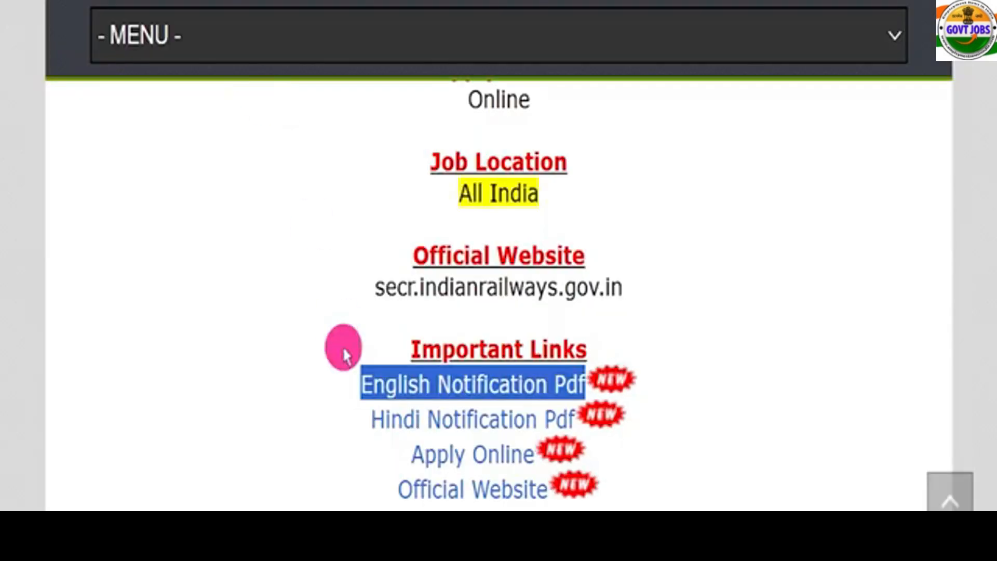
{"action": "left_click_drag", "start_coordinate": [350, 411], "coordinate": [571, 409]}
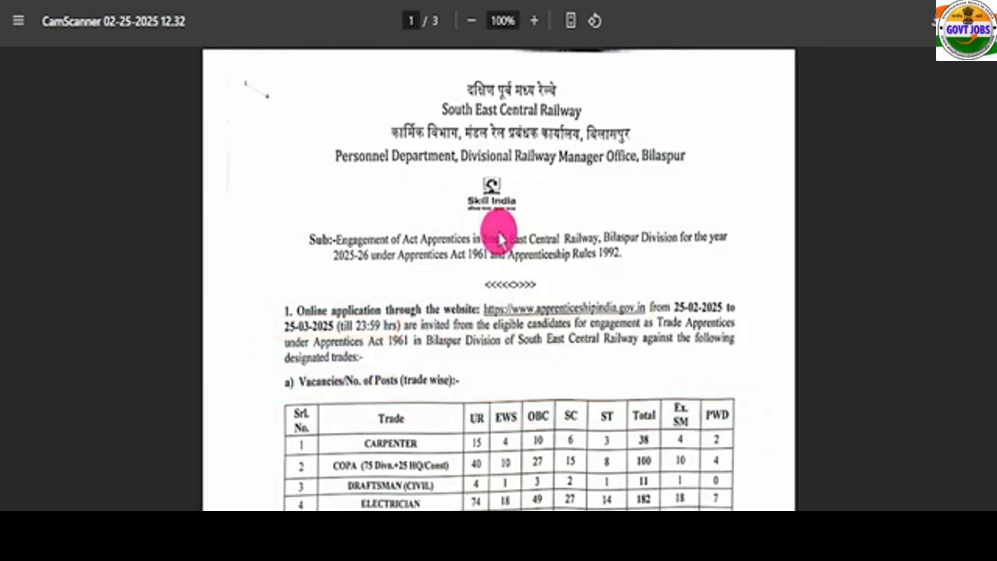
{"action": "scroll", "coordinate": [503, 249], "scroll_direction": "down", "scroll_amount": 5}
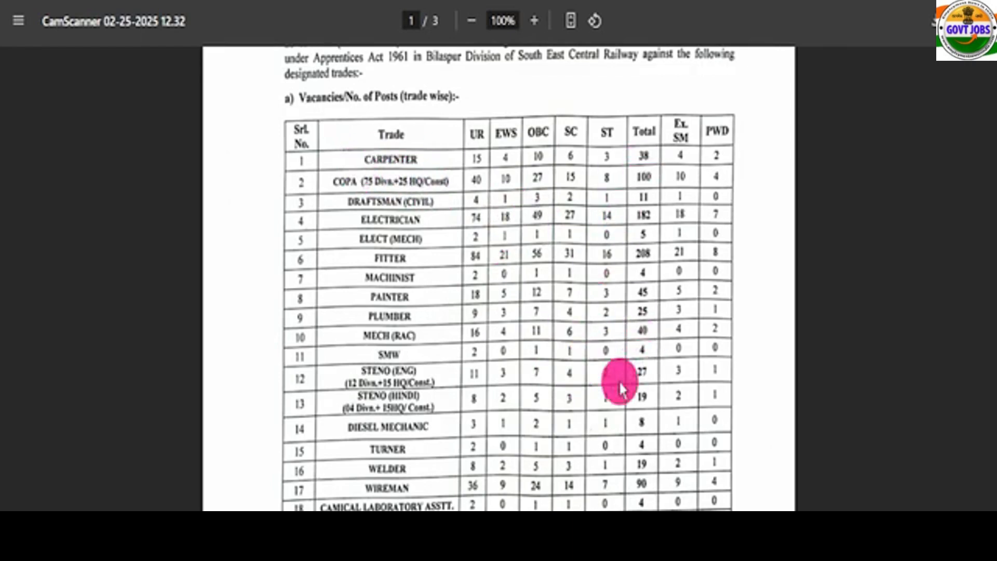
{"action": "scroll", "coordinate": [571, 358], "scroll_direction": "down", "scroll_amount": 14}
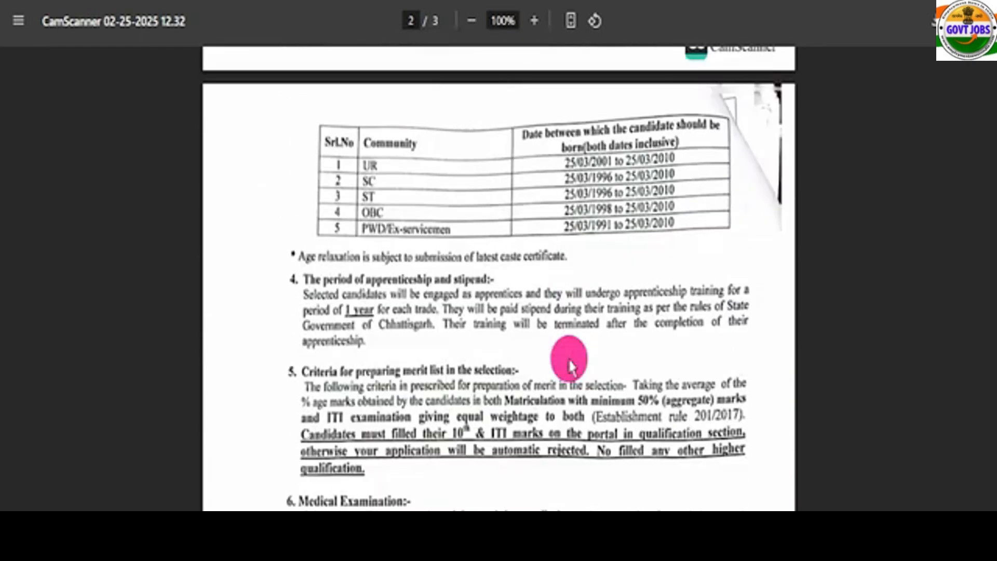
{"action": "scroll", "coordinate": [570, 361], "scroll_direction": "up", "scroll_amount": 6}
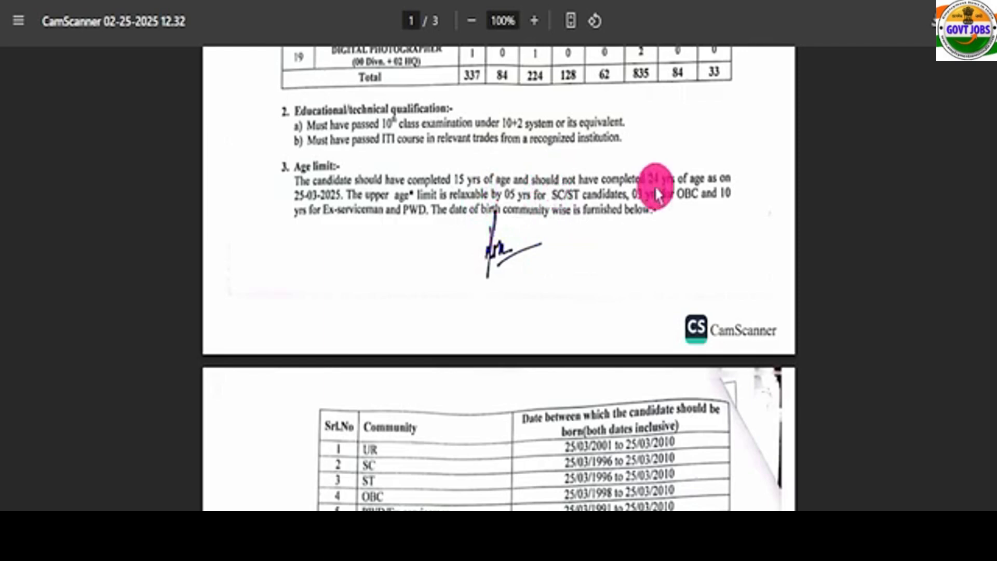
{"action": "scroll", "coordinate": [447, 239], "scroll_direction": "down", "scroll_amount": 5}
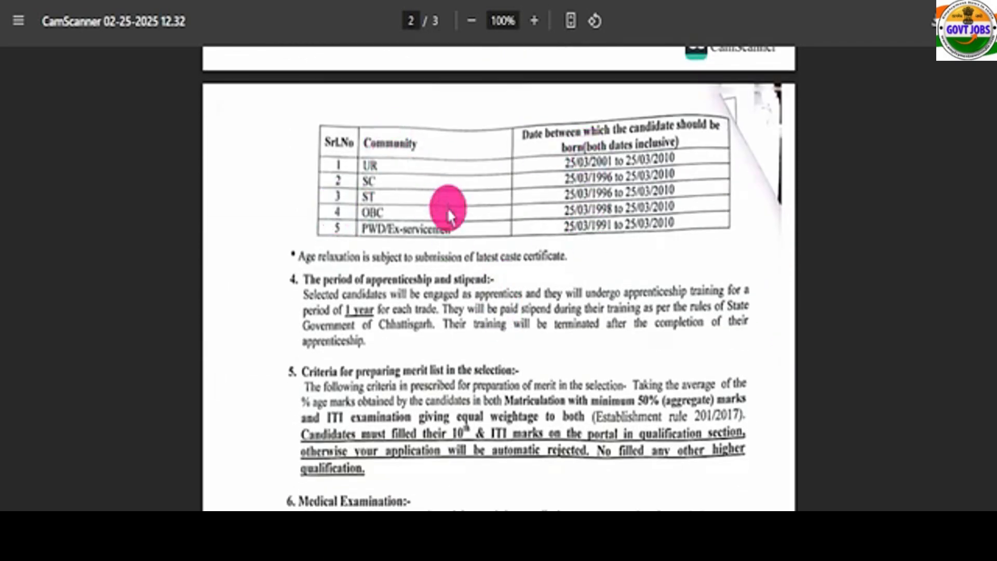
{"action": "scroll", "coordinate": [457, 333], "scroll_direction": "down", "scroll_amount": 5}
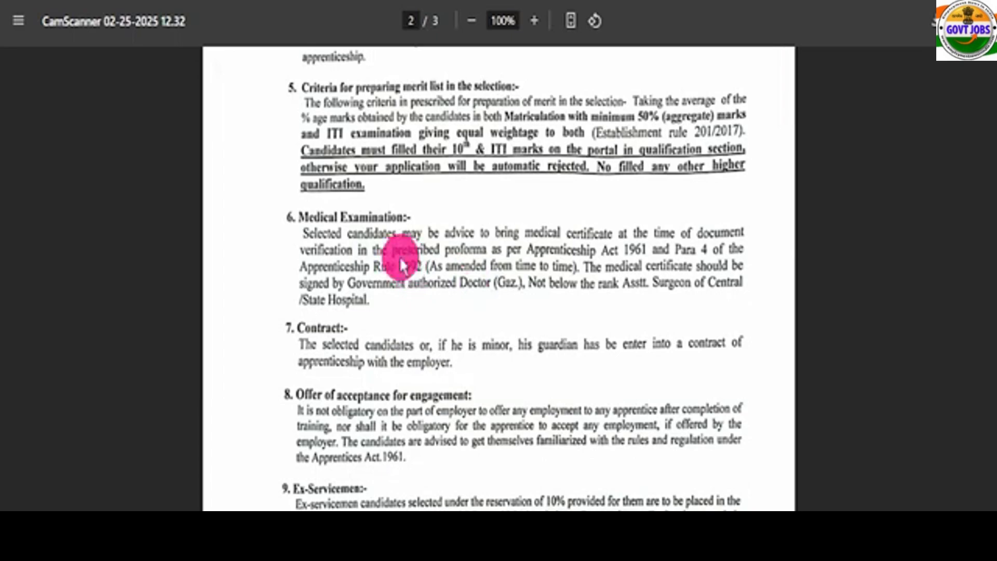
{"action": "scroll", "coordinate": [410, 276], "scroll_direction": "down", "scroll_amount": 8}
{"action": "scroll", "coordinate": [448, 284], "scroll_direction": "down", "scroll_amount": 3}
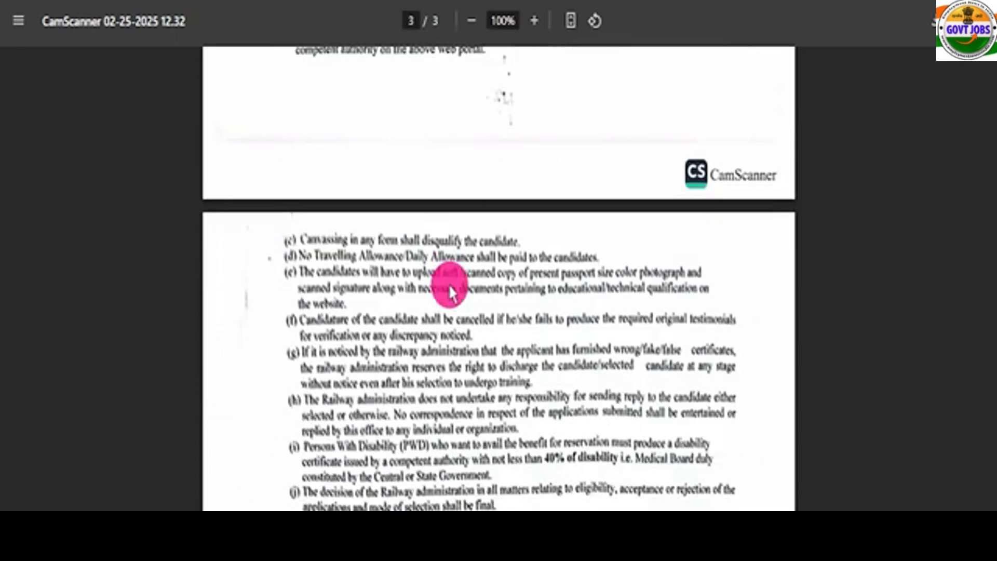
{"action": "scroll", "coordinate": [390, 224], "scroll_direction": "up", "scroll_amount": 3}
{"action": "scroll", "coordinate": [457, 312], "scroll_direction": "down", "scroll_amount": 10}
{"action": "scroll", "coordinate": [455, 312], "scroll_direction": "up", "scroll_amount": 20}
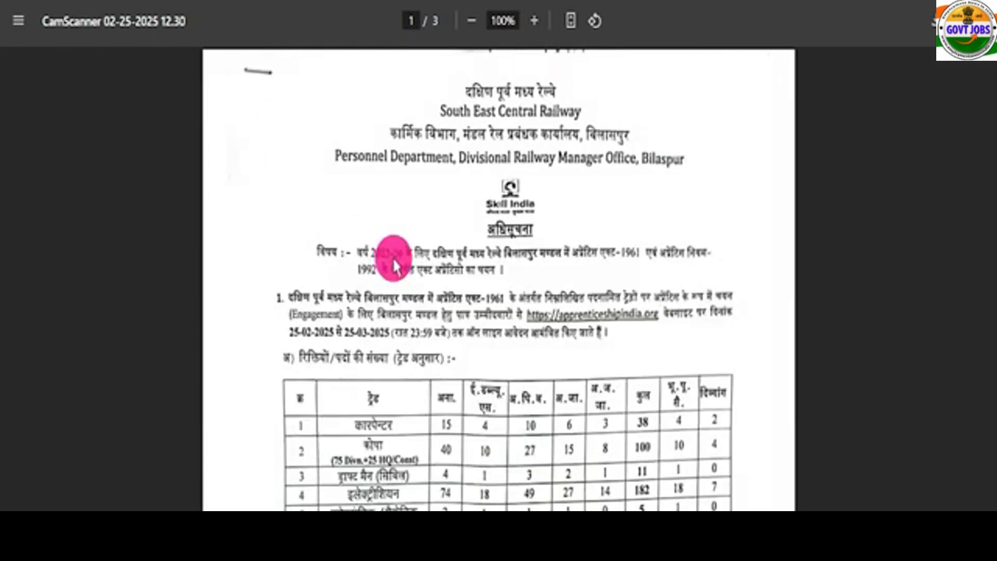
{"action": "scroll", "coordinate": [400, 277], "scroll_direction": "down", "scroll_amount": 15}
{"action": "scroll", "coordinate": [400, 278], "scroll_direction": "up", "scroll_amount": 15}
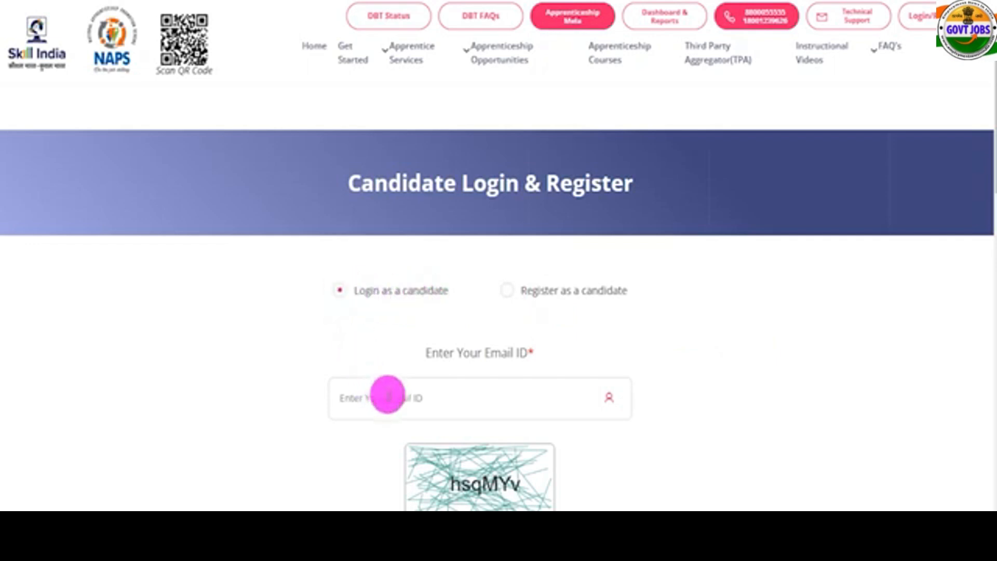
Switch the candidate page from login to new candidate registration.
{"action": "scroll", "coordinate": [757, 396], "scroll_direction": "down", "scroll_amount": 2}
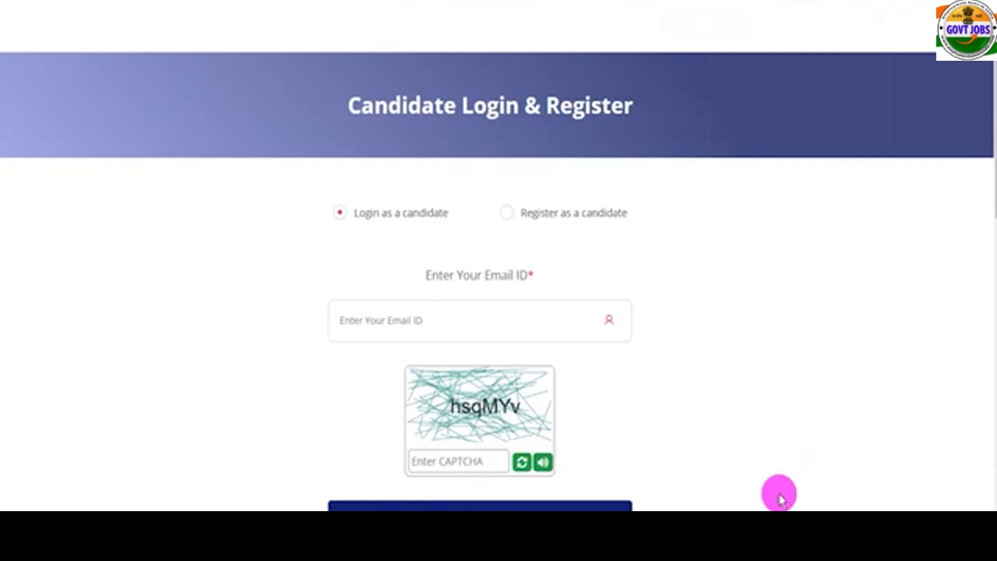
{"action": "scroll", "coordinate": [763, 431], "scroll_direction": "up", "scroll_amount": 2}
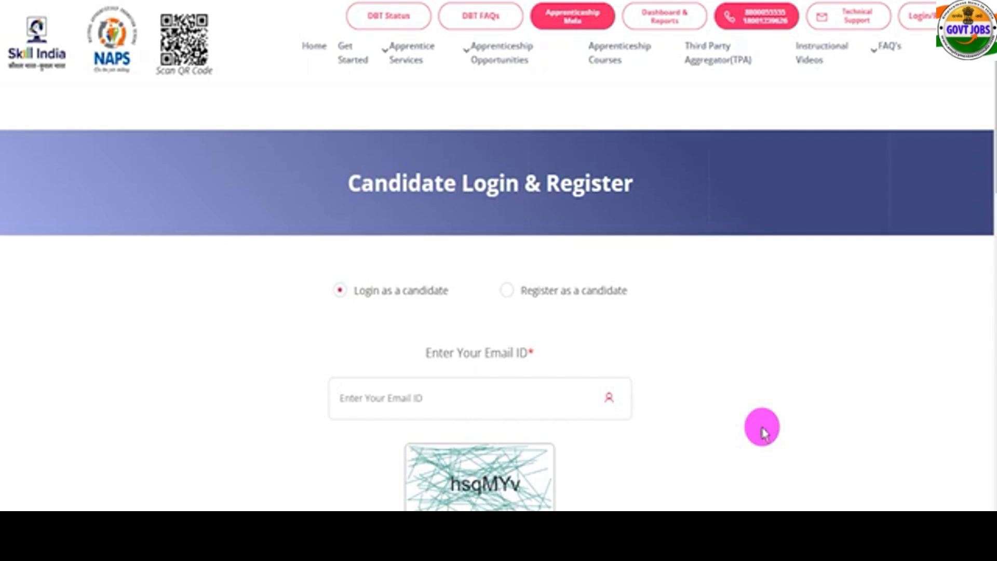
{"action": "left_click", "coordinate": [644, 301]}
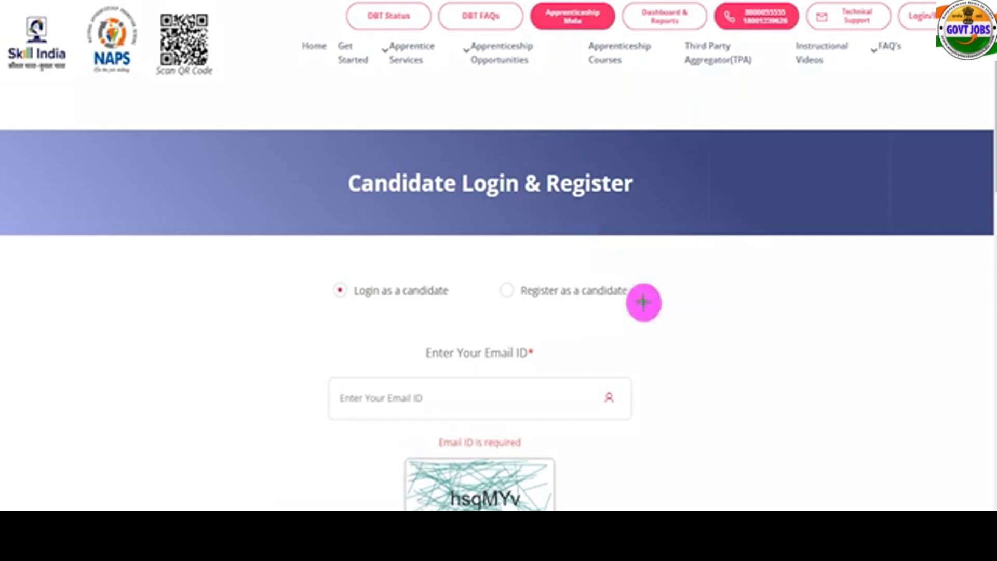
{"action": "left_click_drag", "start_coordinate": [724, 391], "coordinate": [612, 312]}
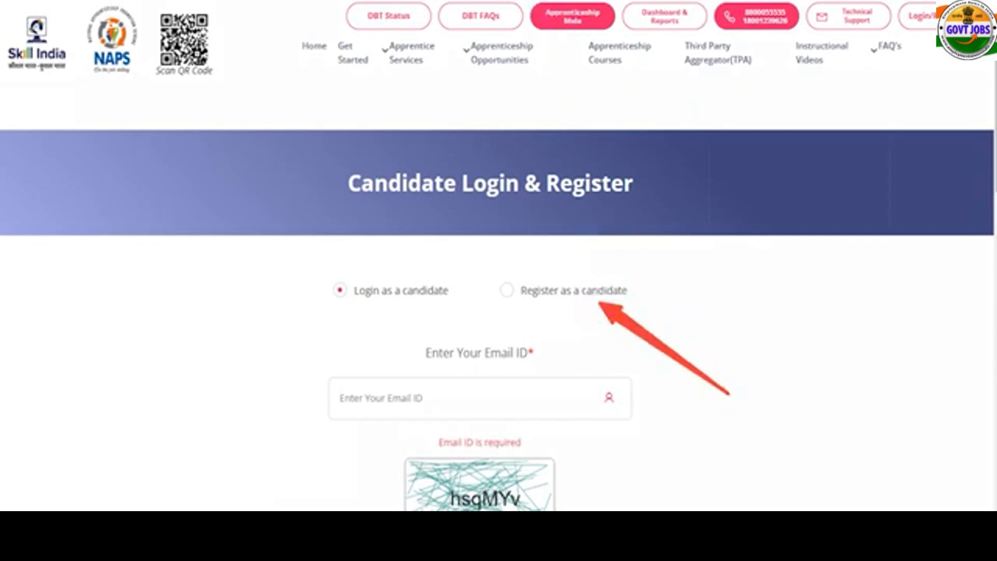
{"action": "left_click_drag", "start_coordinate": [484, 268], "coordinate": [519, 300]}
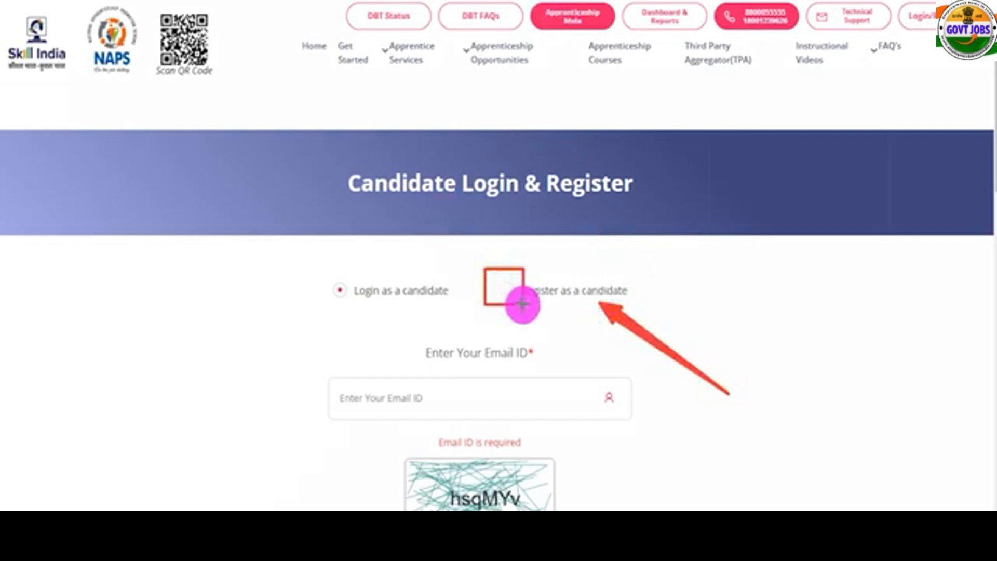
{"action": "left_click", "coordinate": [506, 290]}
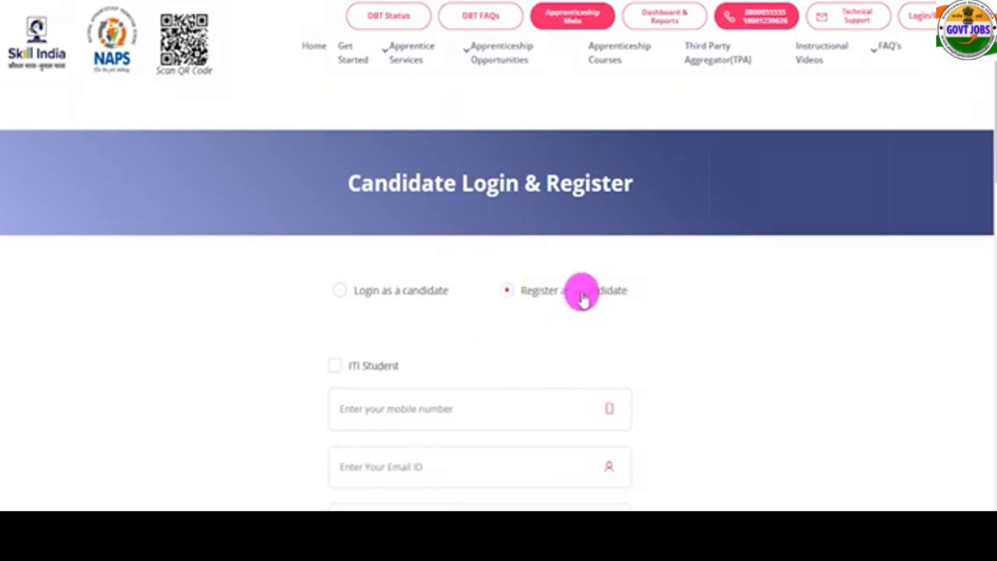
Register with mobile and e-mail rather than ITI roll number, filling in mobile number, e-mail and confirmation.
{"action": "scroll", "coordinate": [428, 392], "scroll_direction": "down", "scroll_amount": 3}
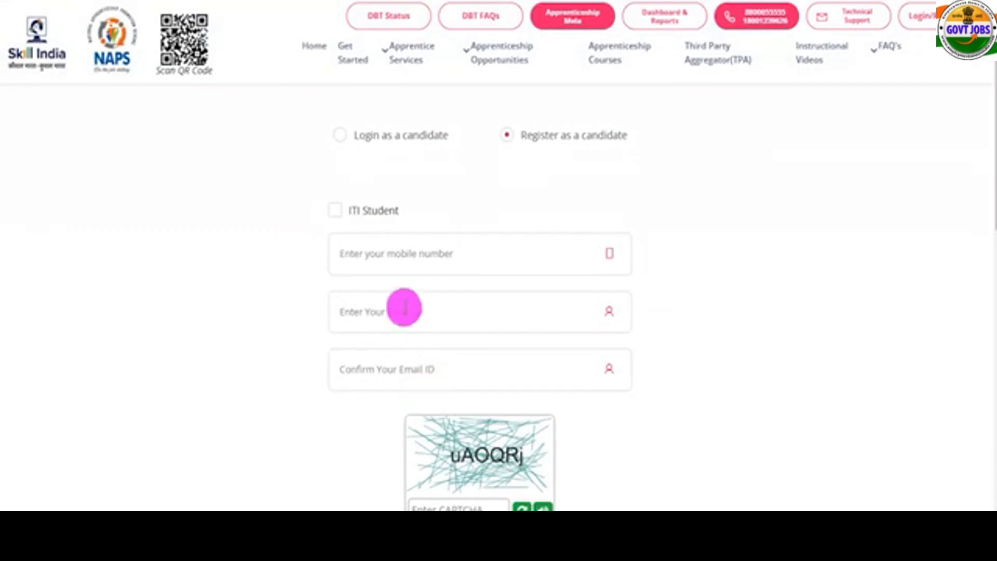
{"action": "left_click", "coordinate": [338, 211]}
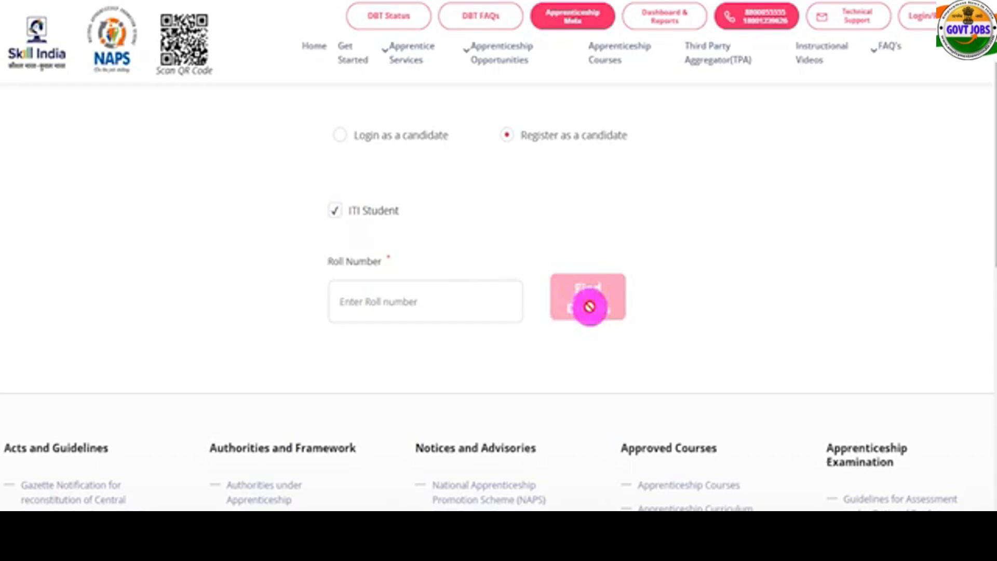
{"action": "left_click", "coordinate": [337, 212]}
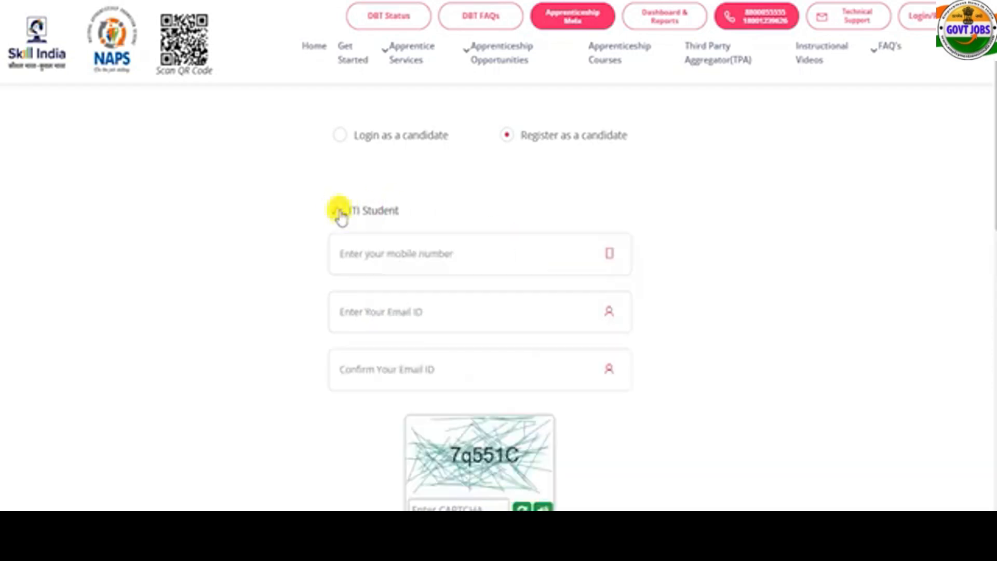
{"action": "left_click", "coordinate": [389, 254]}
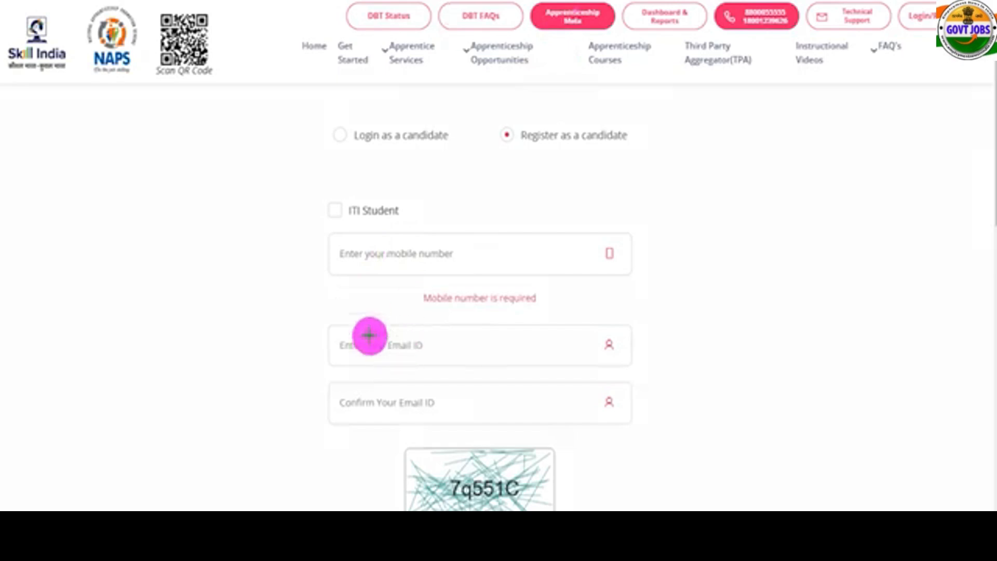
{"action": "mouse_move", "coordinate": [322, 315]}
{"action": "left_mouse_down"}
{"action": "mouse_move", "coordinate": [473, 325]}
{"action": "mouse_move", "coordinate": [648, 375]}
{"action": "left_mouse_up"}
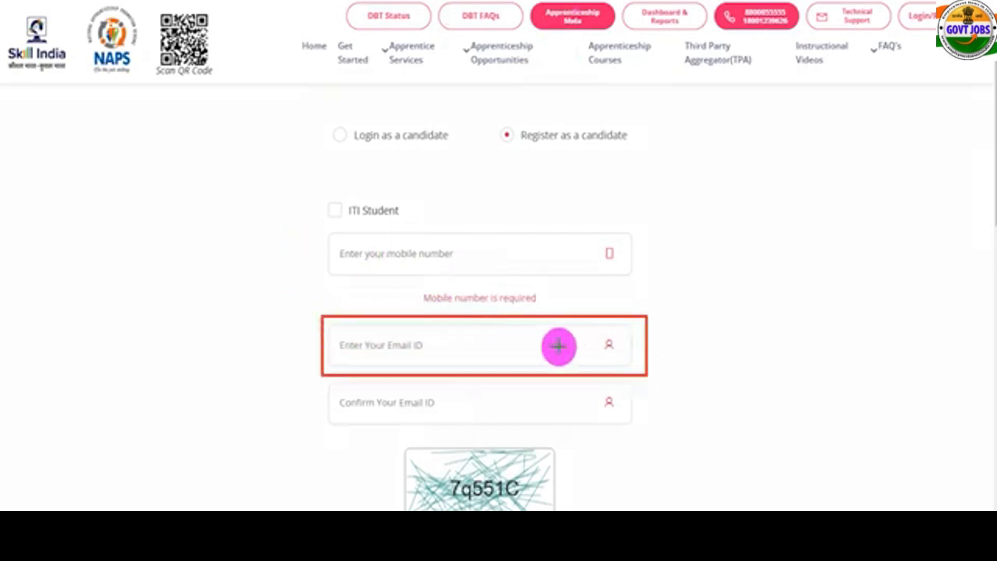
{"action": "mouse_move", "coordinate": [312, 383]}
{"action": "left_mouse_down"}
{"action": "mouse_move", "coordinate": [399, 387]}
{"action": "mouse_move", "coordinate": [648, 434]}
{"action": "left_mouse_up"}
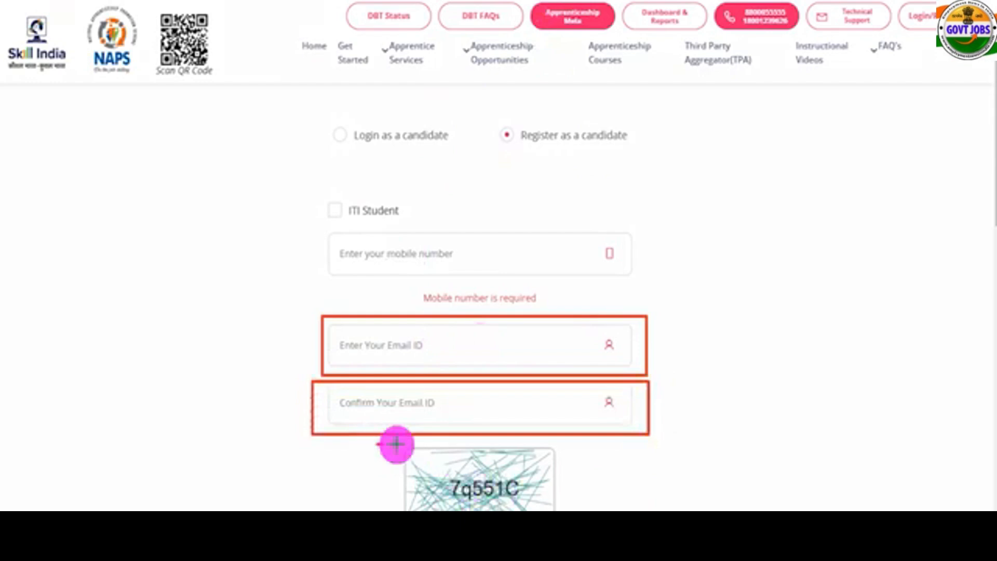
{"action": "mouse_move", "coordinate": [378, 445]}
{"action": "left_mouse_down"}
{"action": "mouse_move", "coordinate": [572, 483]}
{"action": "mouse_move", "coordinate": [575, 515]}
{"action": "left_mouse_up"}
{"action": "scroll", "coordinate": [614, 500], "scroll_direction": "down", "scroll_amount": 3}
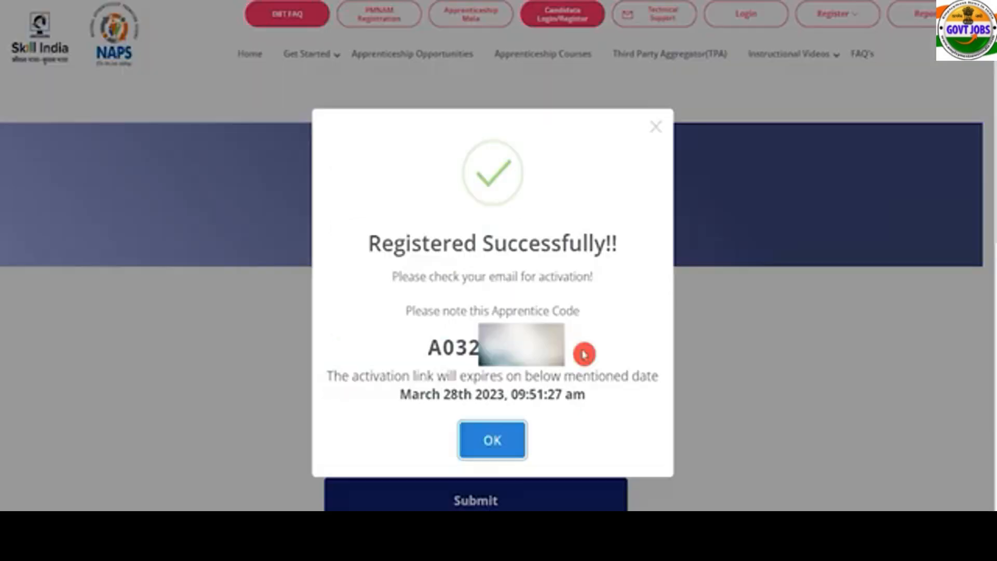
Note the apprentice code in the Registered Successfully message, close it, and go to the login e-mail field.
{"action": "left_click_drag", "start_coordinate": [405, 248], "coordinate": [528, 244]}
{"action": "left_click_drag", "start_coordinate": [499, 306], "coordinate": [560, 309]}
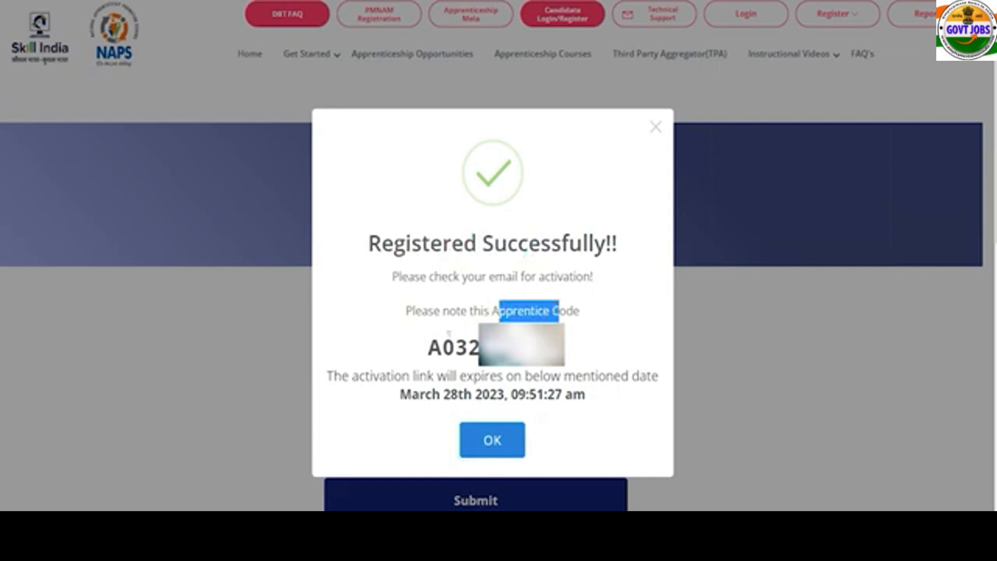
{"action": "left_click_drag", "start_coordinate": [438, 341], "coordinate": [478, 347]}
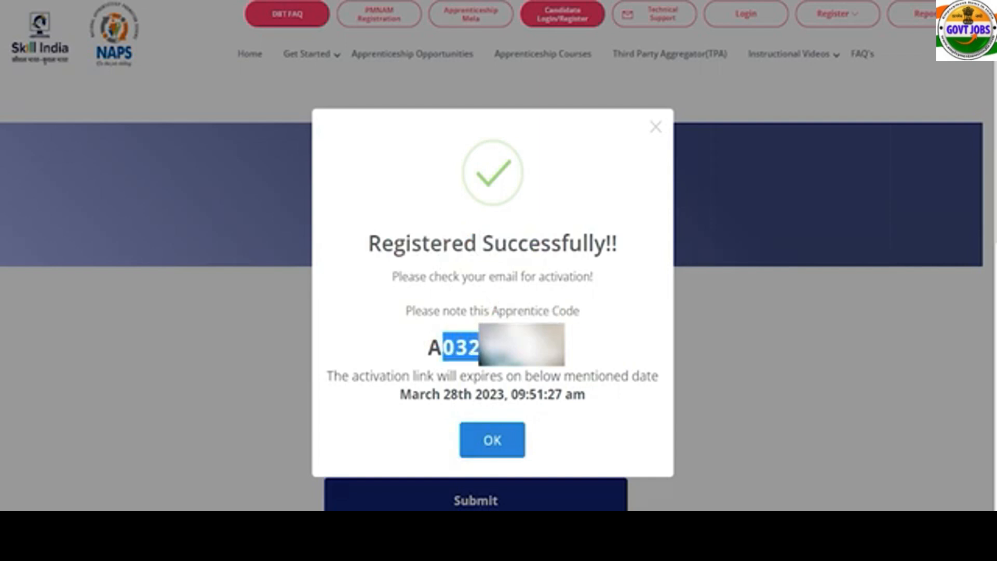
{"action": "left_click", "coordinate": [509, 441]}
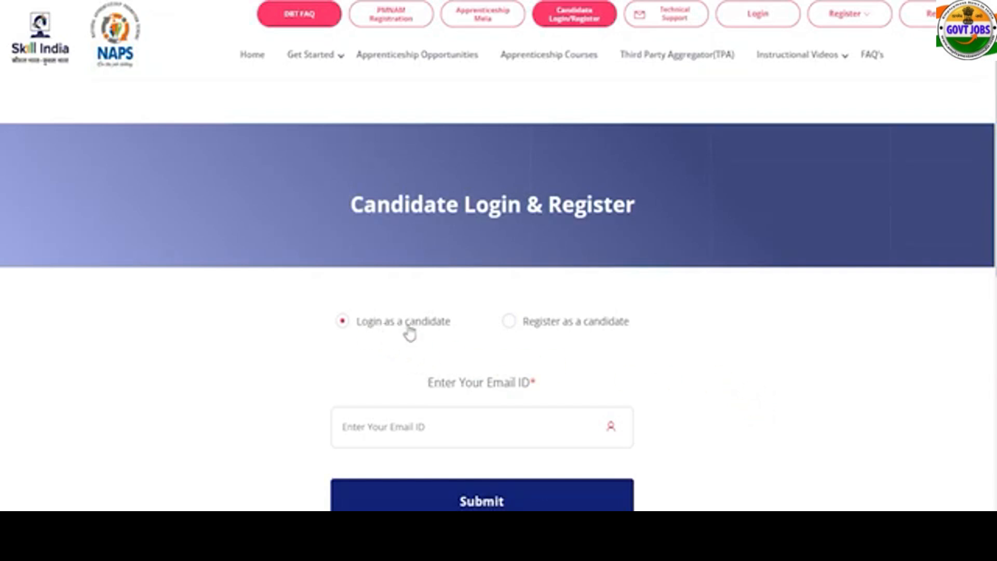
{"action": "left_click", "coordinate": [417, 428]}
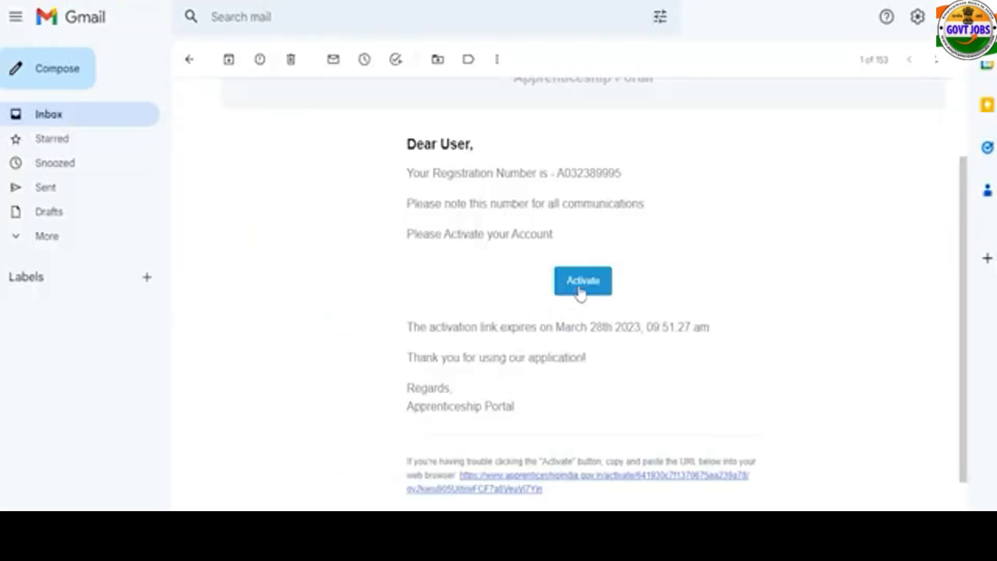
Use the Activate button in the Apprenticeship Portal activation e-mail.
{"action": "left_click", "coordinate": [583, 281]}
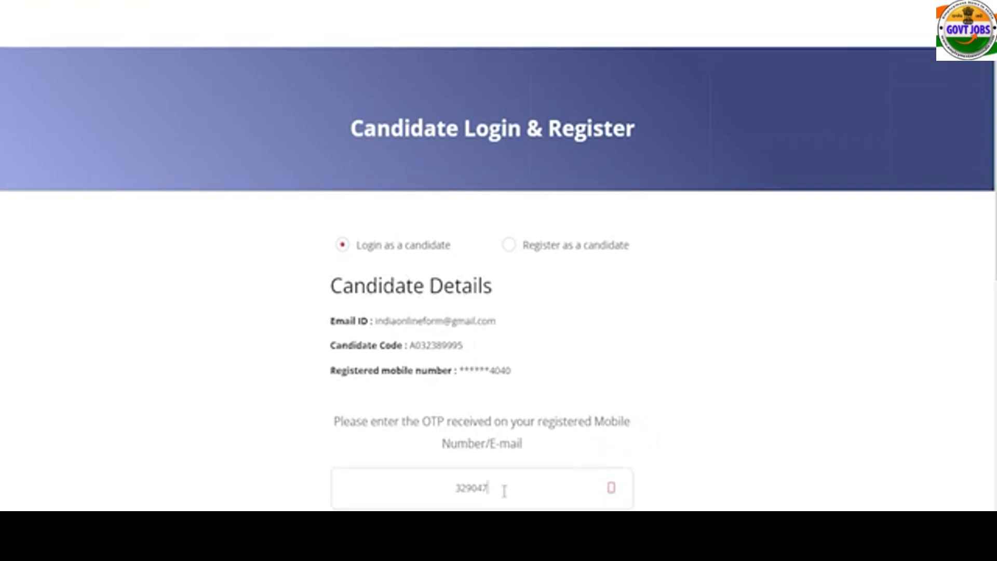
Log in with the OTP and review the profile items: Bank Details, Signature Image and eKYC.
{"action": "scroll", "coordinate": [503, 493], "scroll_direction": "down", "scroll_amount": 3}
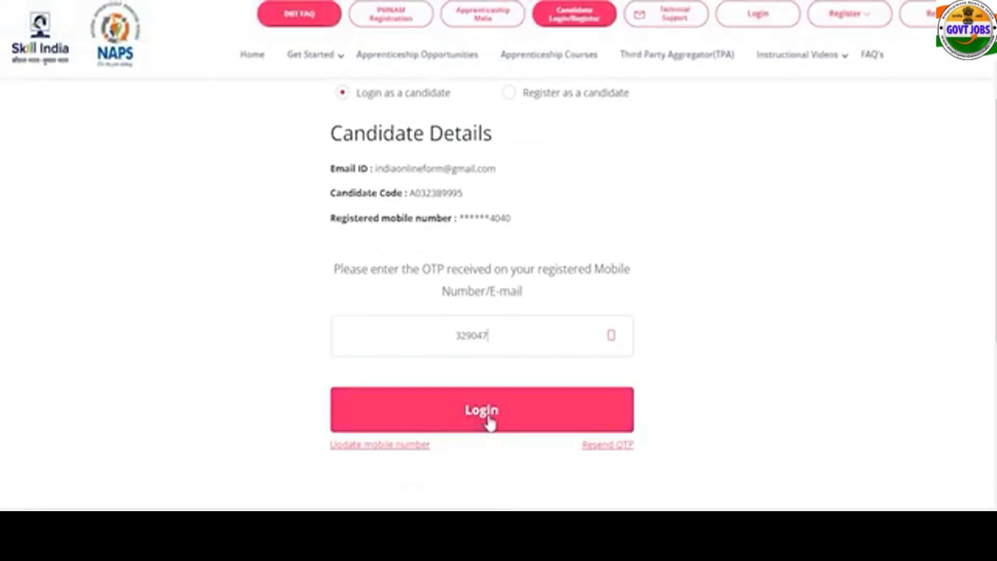
{"action": "left_click", "coordinate": [490, 424]}
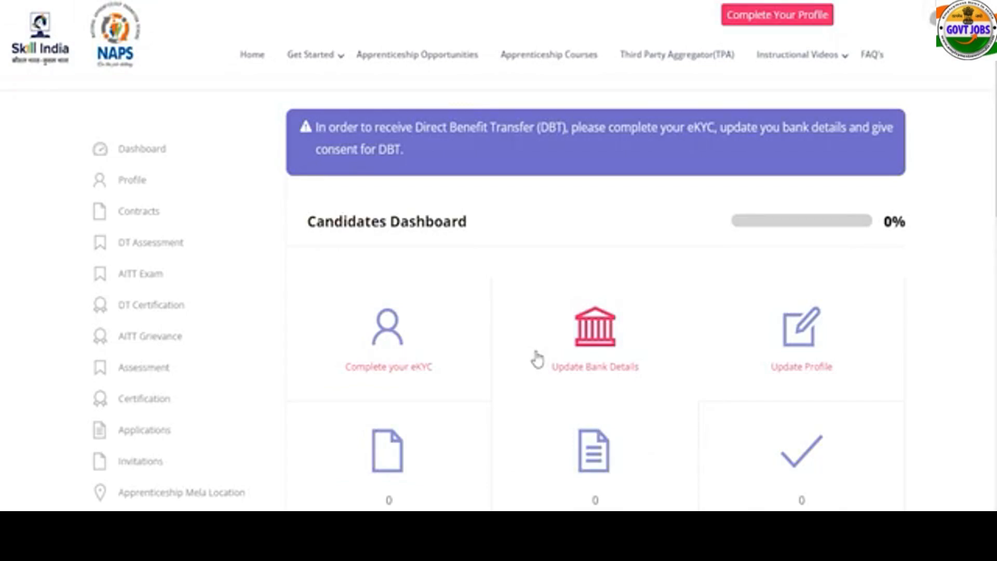
{"action": "scroll", "coordinate": [537, 358], "scroll_direction": "down", "scroll_amount": 5}
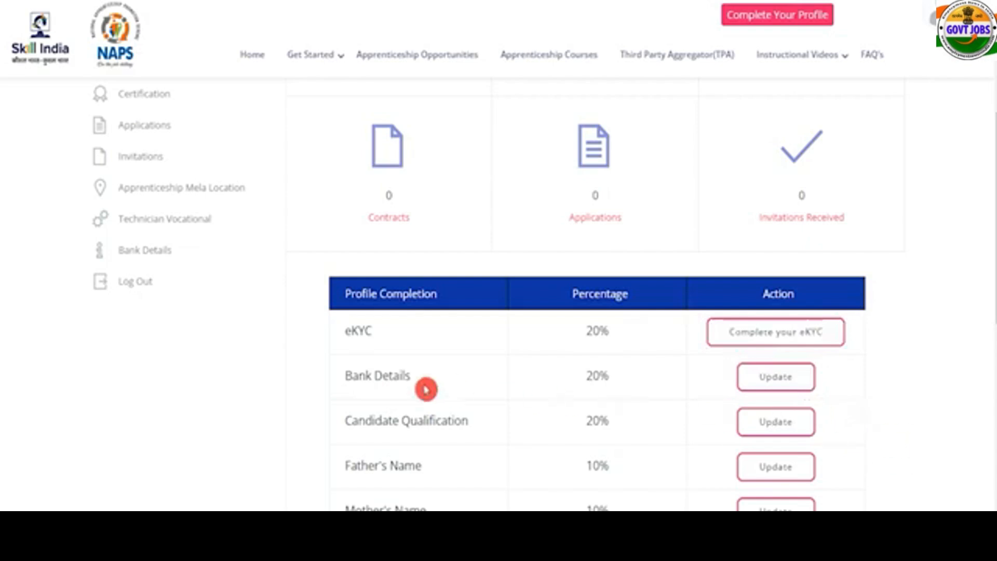
{"action": "left_click_drag", "start_coordinate": [359, 378], "coordinate": [430, 421]}
{"action": "left_click_drag", "start_coordinate": [362, 465], "coordinate": [398, 466]}
{"action": "left_click_drag", "start_coordinate": [356, 503], "coordinate": [392, 504]}
{"action": "scroll", "coordinate": [396, 503], "scroll_direction": "down", "scroll_amount": 2}
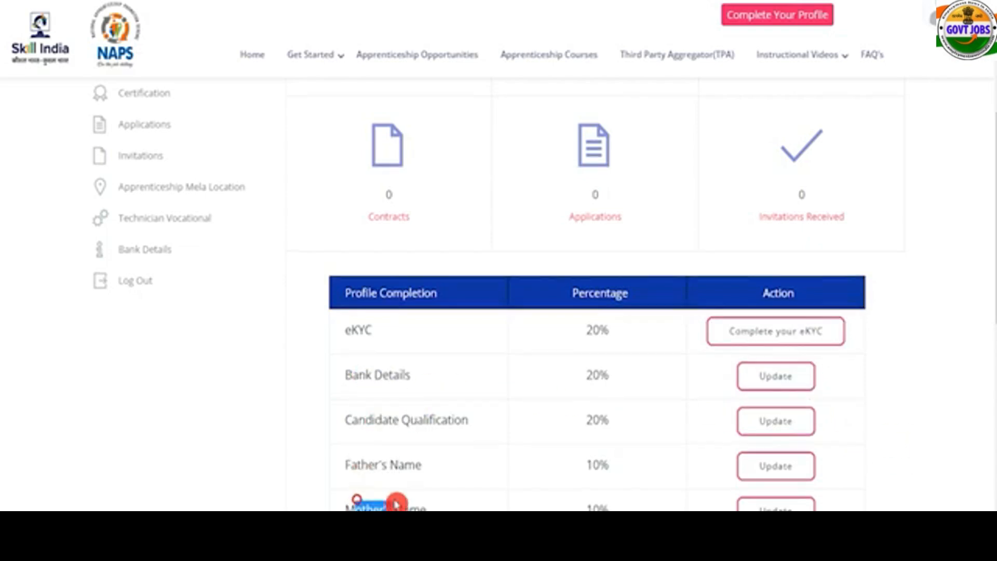
{"action": "left_click_drag", "start_coordinate": [369, 403], "coordinate": [386, 404]}
{"action": "left_click_drag", "start_coordinate": [361, 447], "coordinate": [426, 448]}
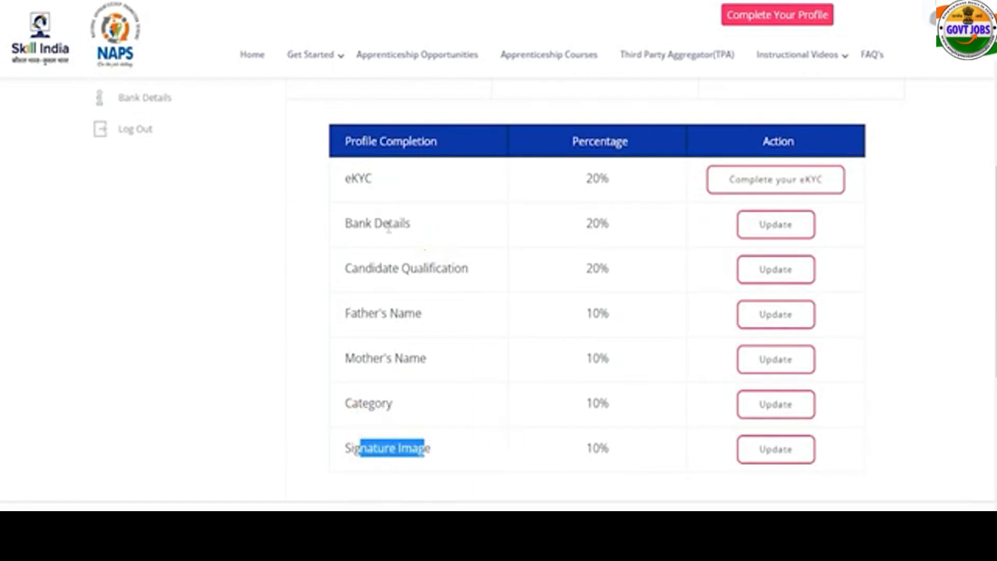
{"action": "left_click", "coordinate": [397, 248]}
{"action": "scroll", "coordinate": [396, 248], "scroll_direction": "up", "scroll_amount": 1}
{"action": "left_click_drag", "start_coordinate": [372, 255], "coordinate": [342, 255]}
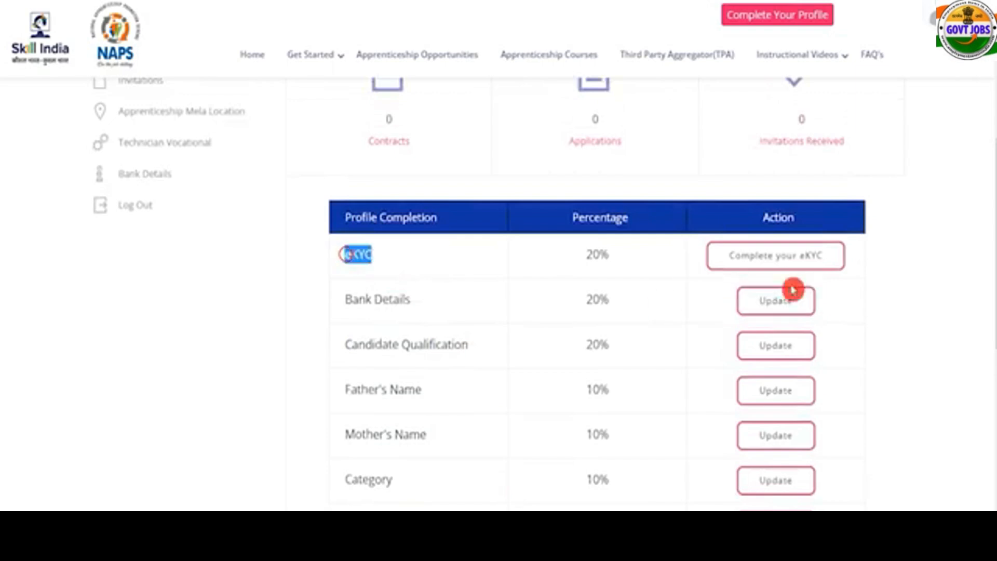
Start the eKYC with the Aadhaar number, UIDAI consent, and the received Aadhaar OTP.
{"action": "left_click", "coordinate": [806, 263]}
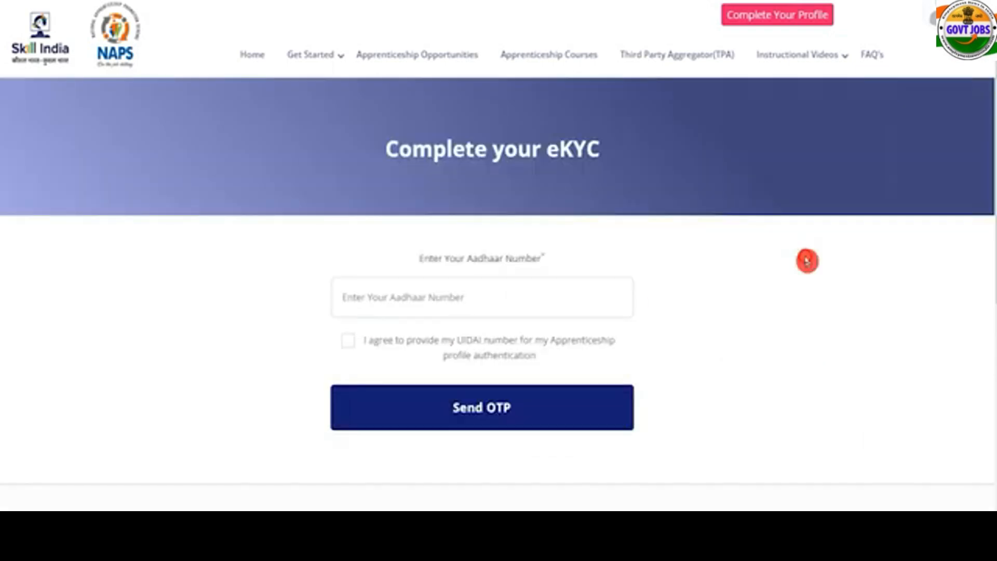
{"action": "left_click", "coordinate": [528, 296]}
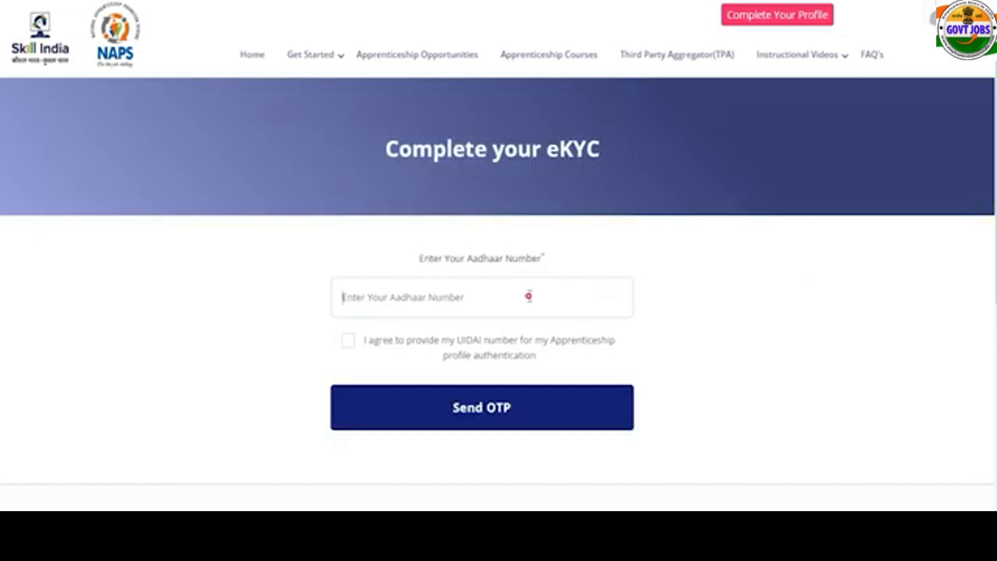
{"action": "left_click", "coordinate": [348, 342]}
{"action": "left_click", "coordinate": [349, 368]}
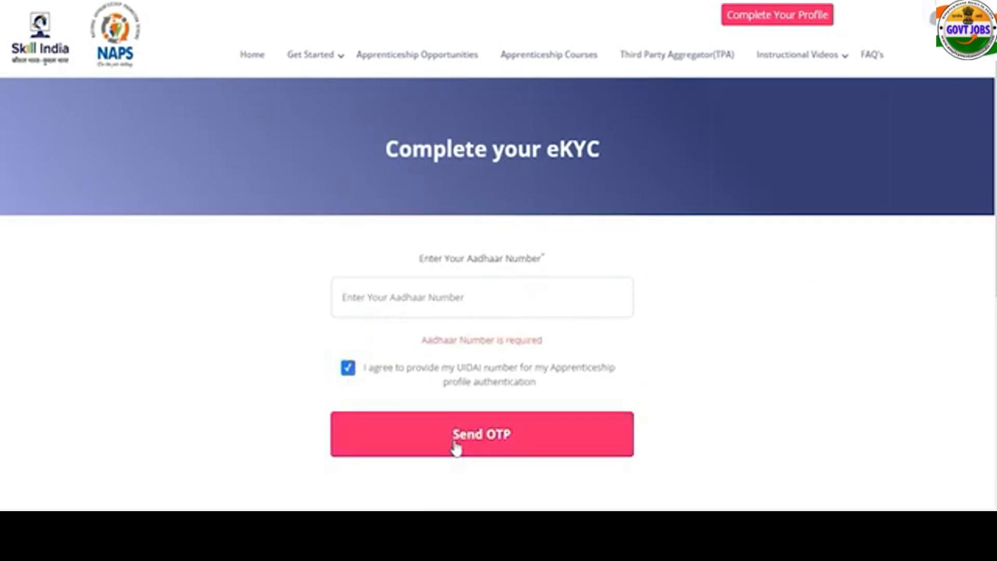
{"action": "left_click", "coordinate": [456, 445]}
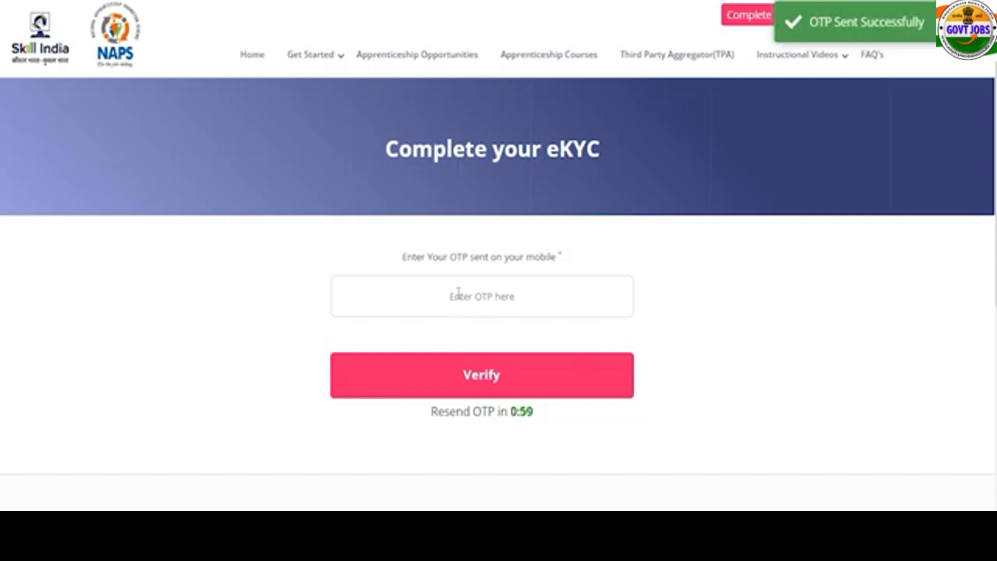
{"action": "left_click", "coordinate": [461, 294]}
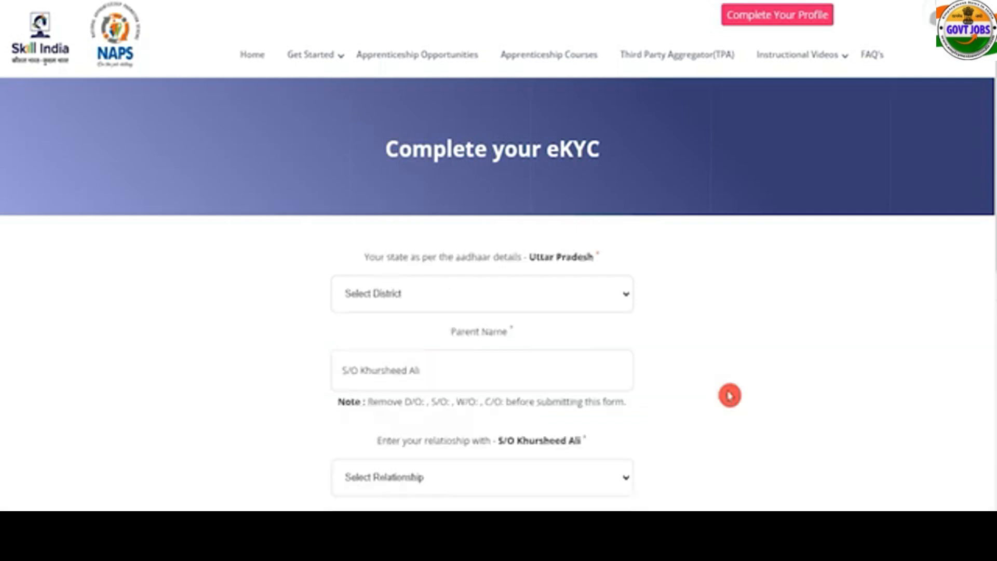
Choose Saharanpur as district, edit the parent name, set relationship to Father, and close the success message.
{"action": "left_click", "coordinate": [439, 310]}
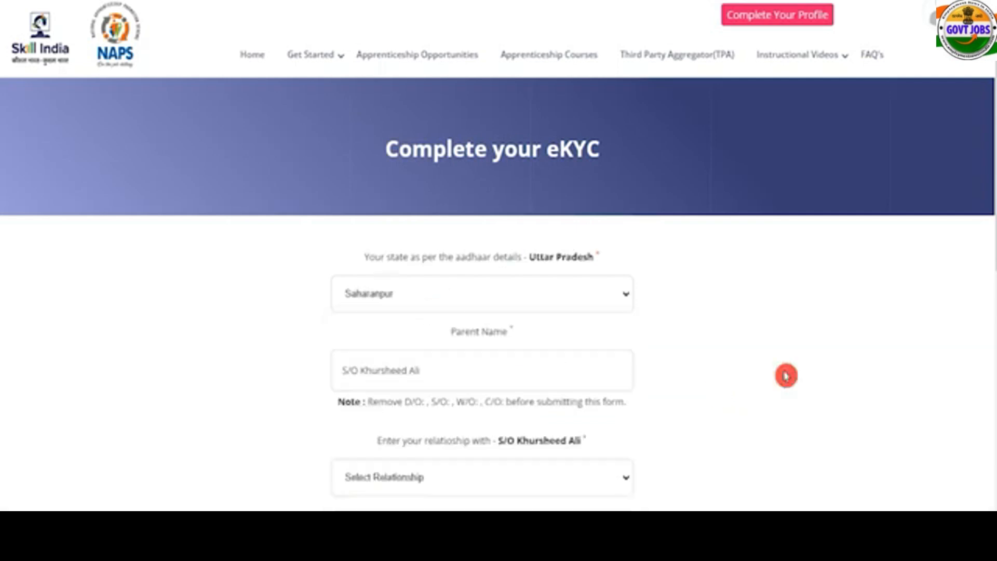
{"action": "left_click_drag", "start_coordinate": [462, 333], "coordinate": [488, 334]}
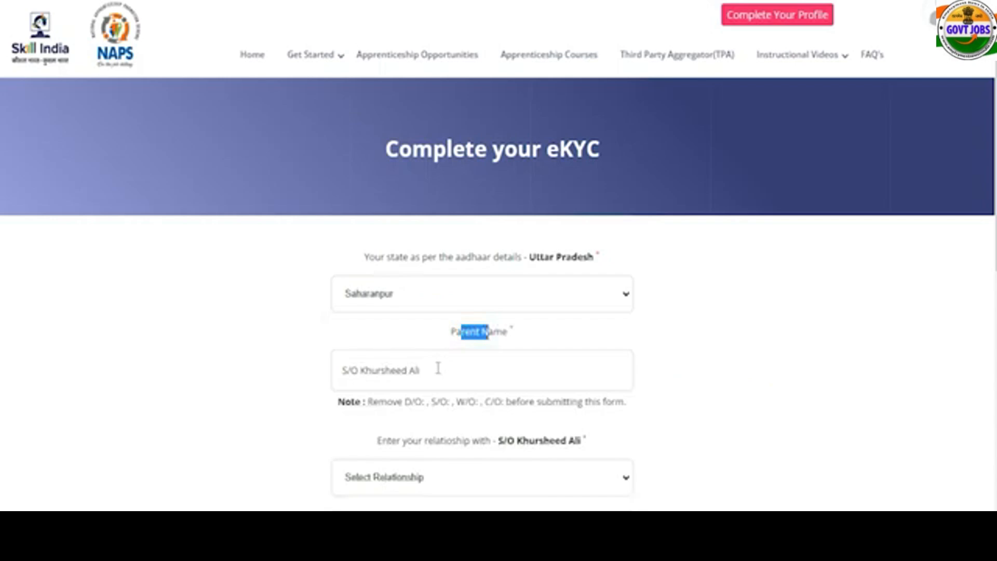
{"action": "left_click", "coordinate": [438, 369]}
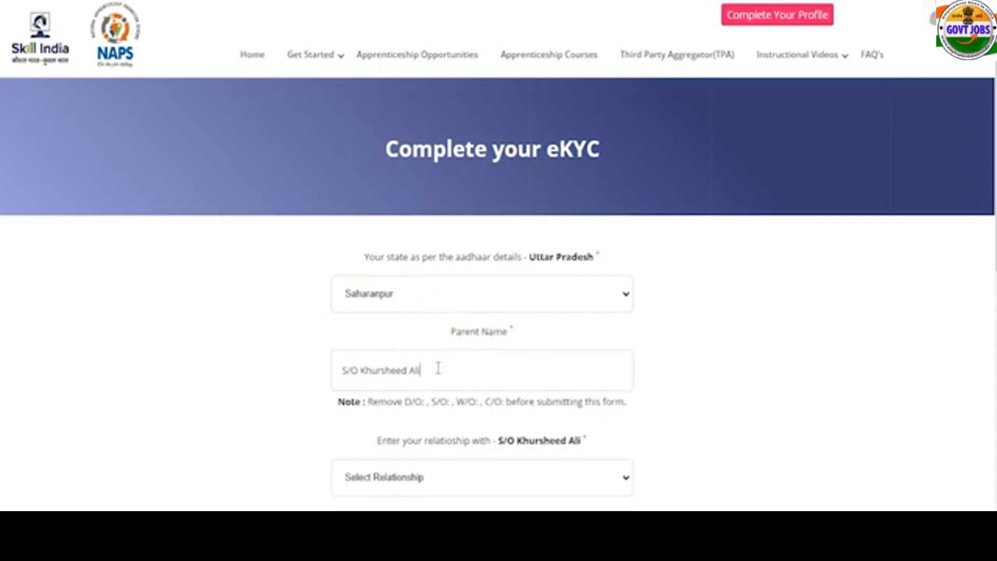
{"action": "left_click", "coordinate": [444, 480]}
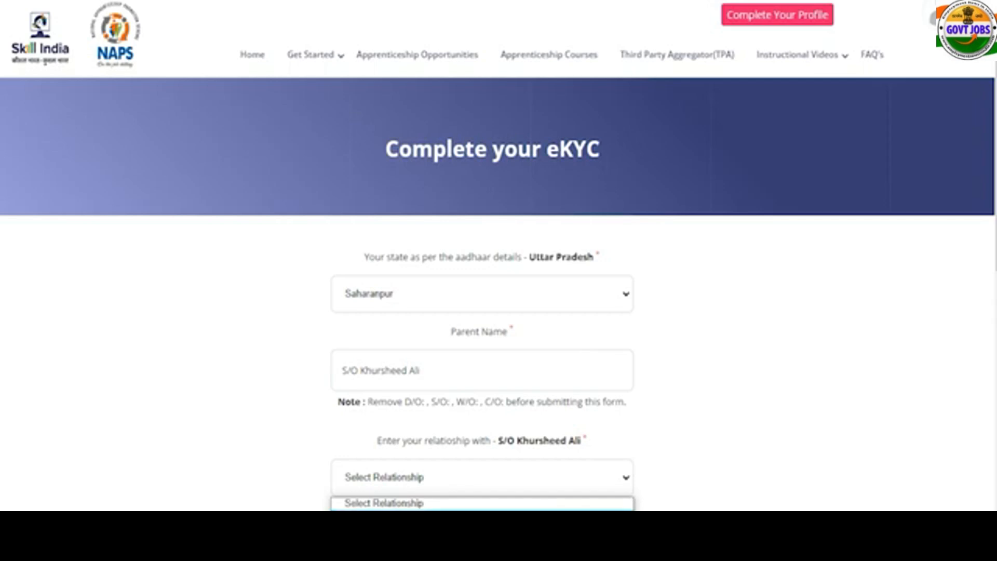
{"action": "left_click", "coordinate": [494, 508]}
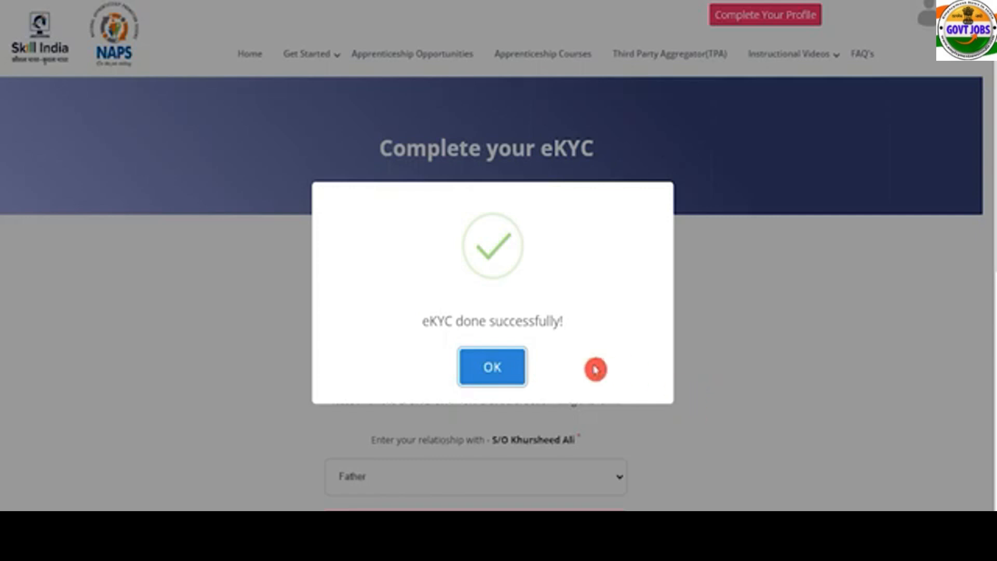
{"action": "left_click", "coordinate": [477, 378]}
Open the Bank Details form and check the prefilled account holder name and DBT-allowed status.
{"action": "scroll", "coordinate": [475, 381], "scroll_direction": "down", "scroll_amount": 5}
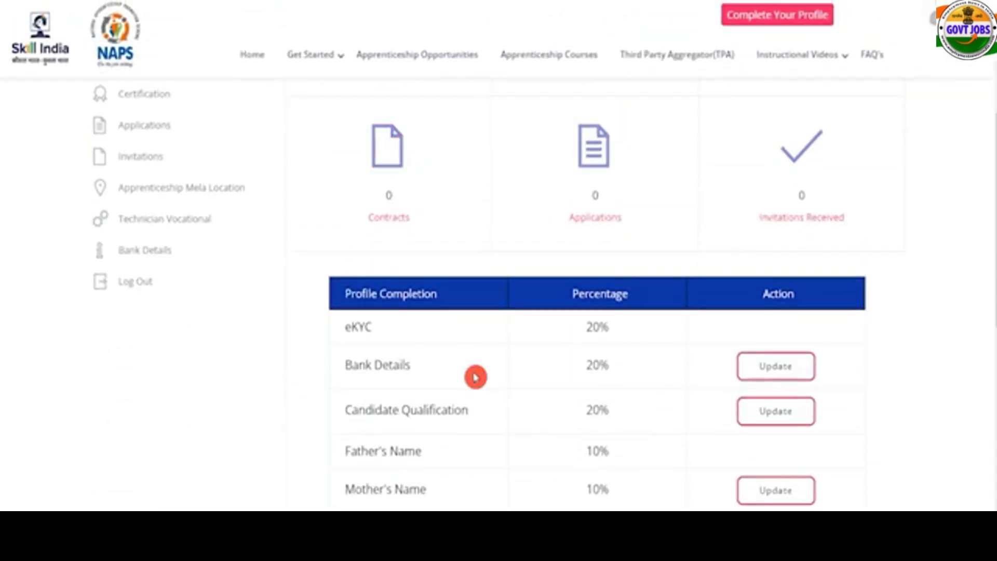
{"action": "scroll", "coordinate": [475, 377], "scroll_direction": "down", "scroll_amount": 3}
{"action": "left_click_drag", "start_coordinate": [359, 212], "coordinate": [390, 213]}
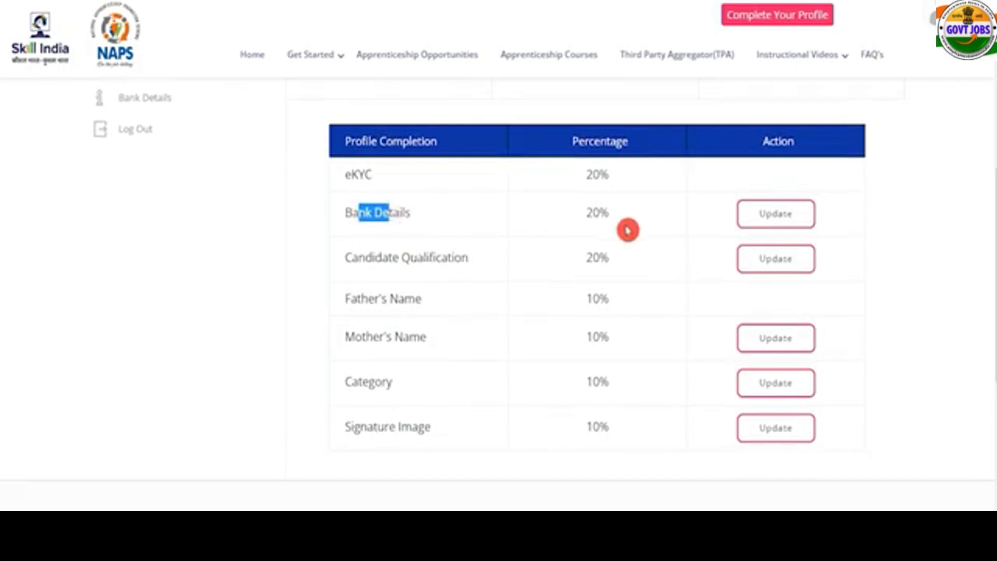
{"action": "left_click", "coordinate": [775, 217]}
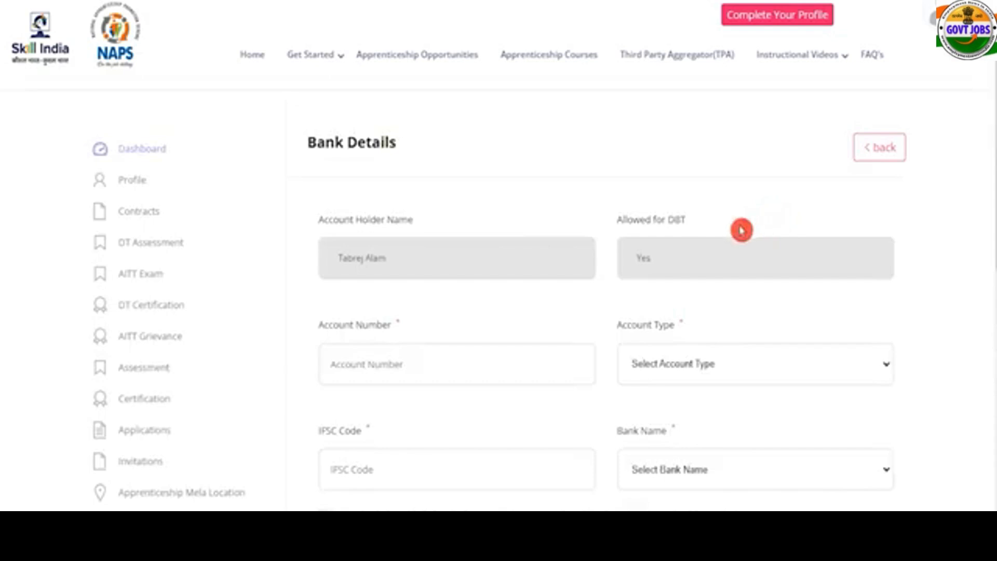
{"action": "left_click_drag", "start_coordinate": [331, 220], "coordinate": [367, 220]}
{"action": "left_click", "coordinate": [413, 258]}
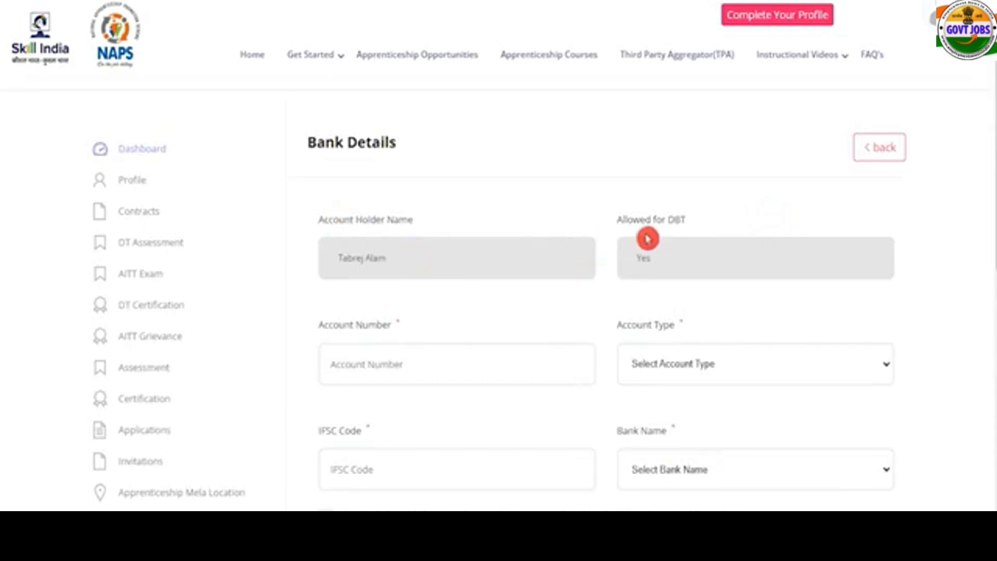
{"action": "left_click_drag", "start_coordinate": [633, 220], "coordinate": [678, 219]}
{"action": "left_click", "coordinate": [671, 262]}
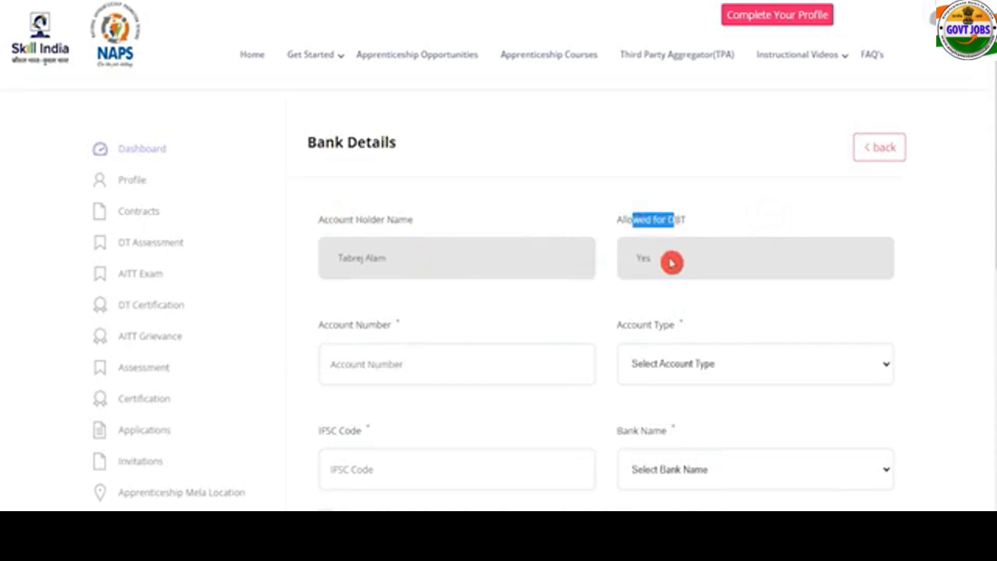
{"action": "left_click", "coordinate": [556, 298]}
Enter the account number, with account type Savings and bank Indian Overseas Bank.
{"action": "left_click", "coordinate": [452, 364]}
{"action": "scroll", "coordinate": [452, 364], "scroll_direction": "down", "scroll_amount": 2}
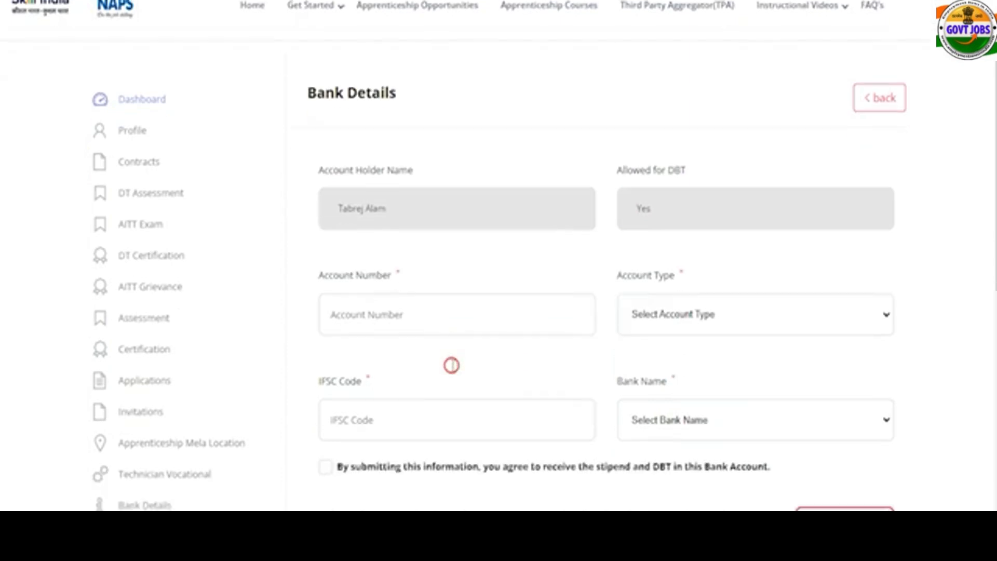
{"action": "left_click", "coordinate": [690, 292]}
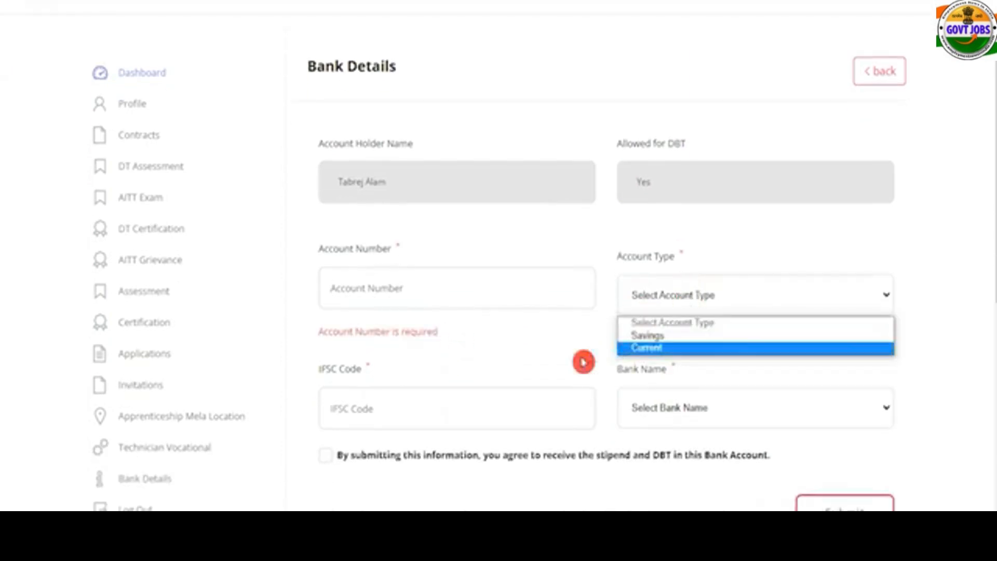
{"action": "left_click", "coordinate": [415, 409]}
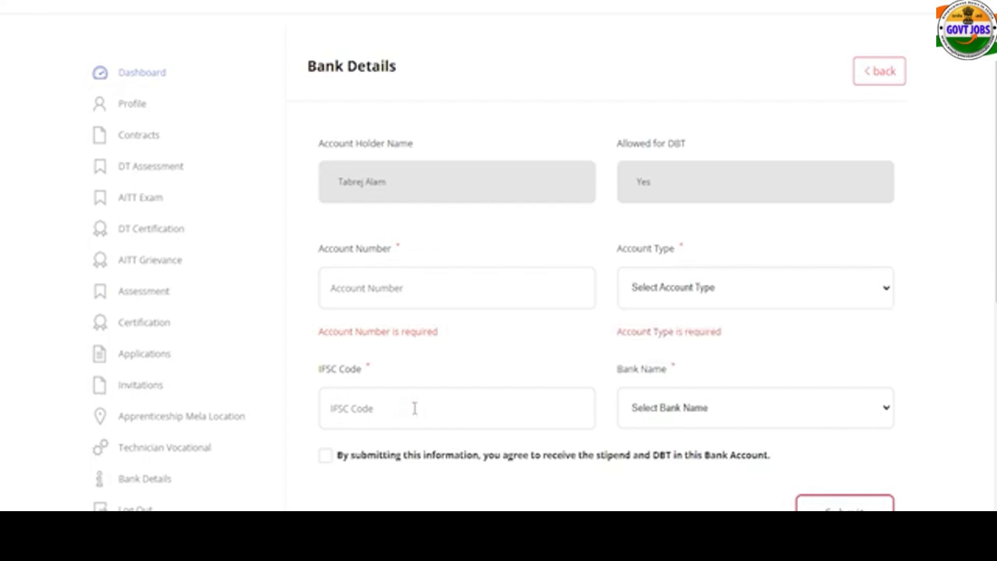
{"action": "left_click", "coordinate": [688, 415]}
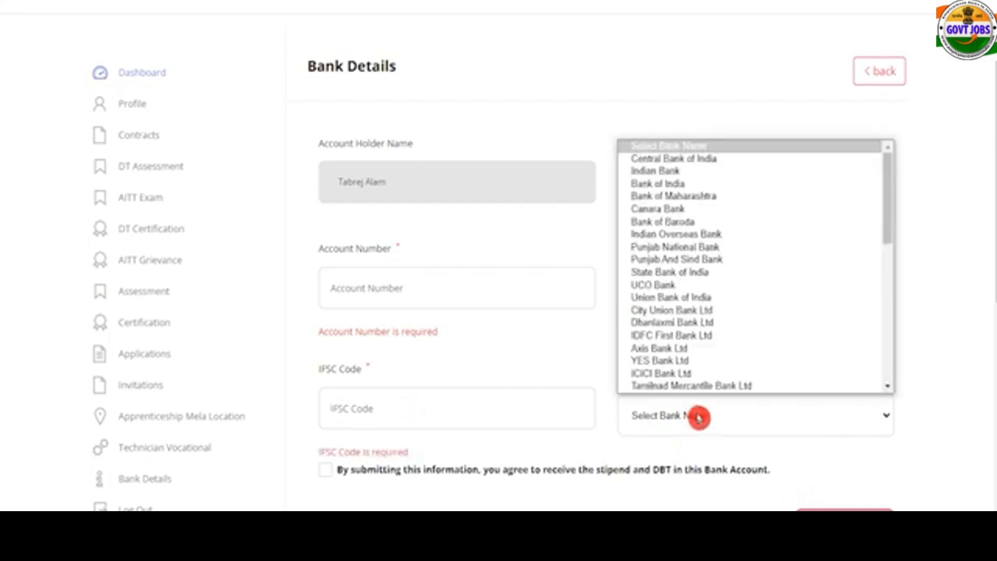
{"action": "left_click", "coordinate": [699, 417]}
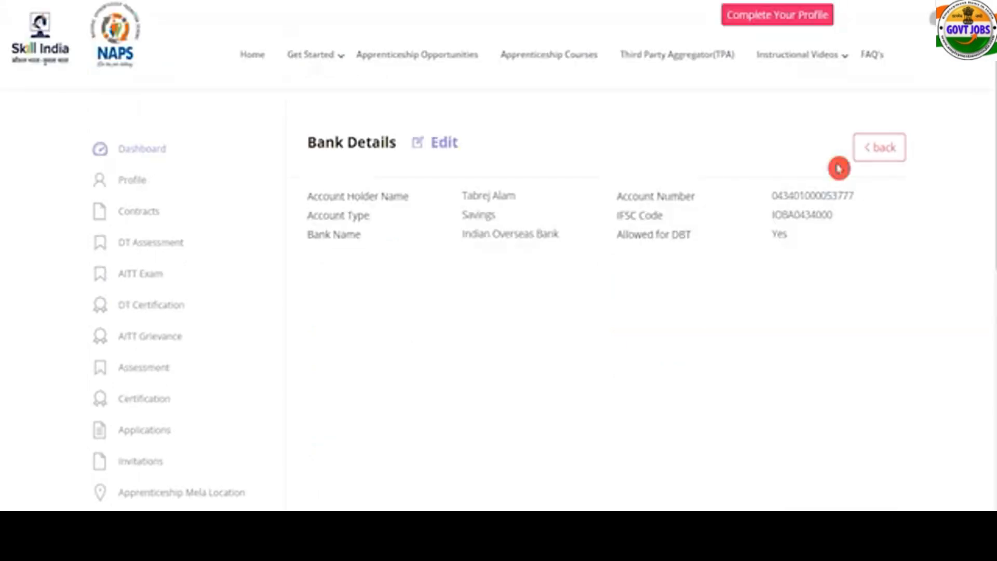
Open the Education Details form from the dashboard's Candidate Qualification row.
{"action": "left_click", "coordinate": [875, 155]}
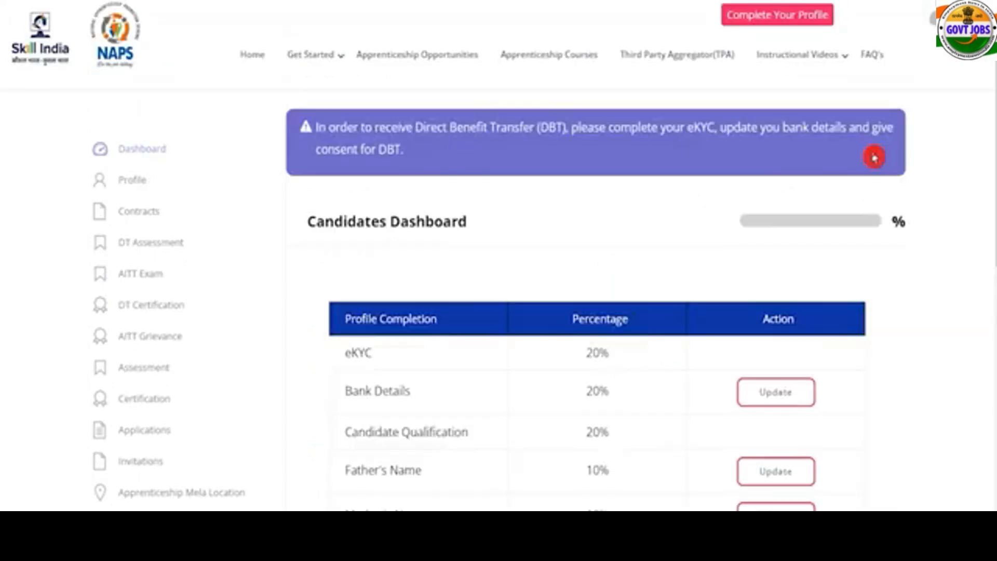
{"action": "left_click", "coordinate": [477, 416]}
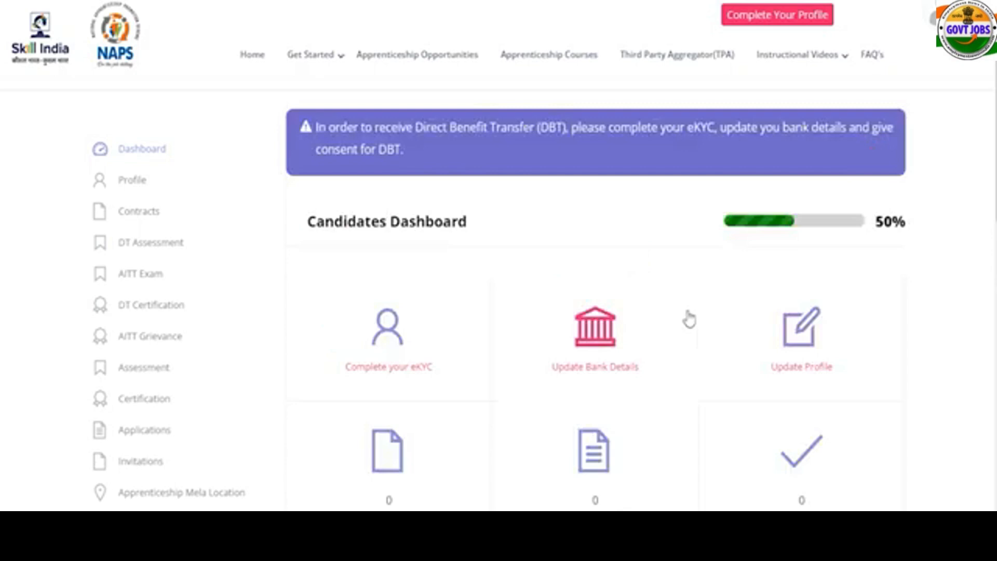
{"action": "scroll", "coordinate": [689, 319], "scroll_direction": "down", "scroll_amount": 5}
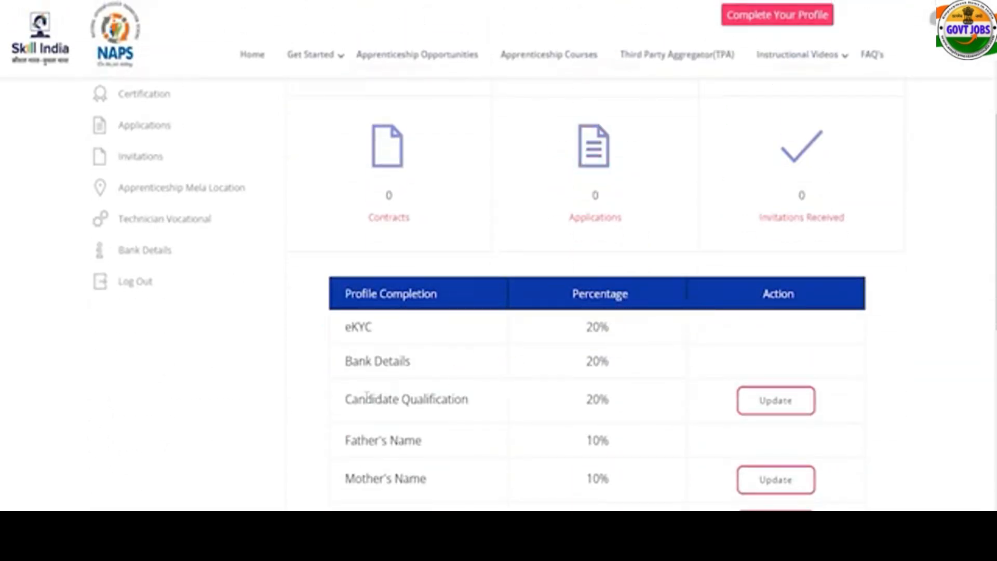
{"action": "left_click_drag", "start_coordinate": [359, 399], "coordinate": [430, 399]}
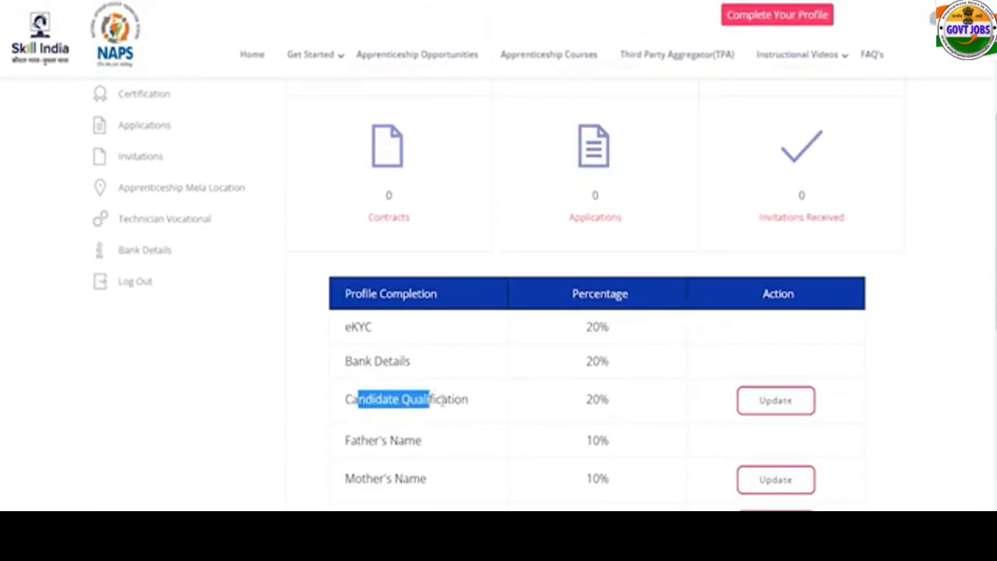
{"action": "left_click", "coordinate": [767, 407]}
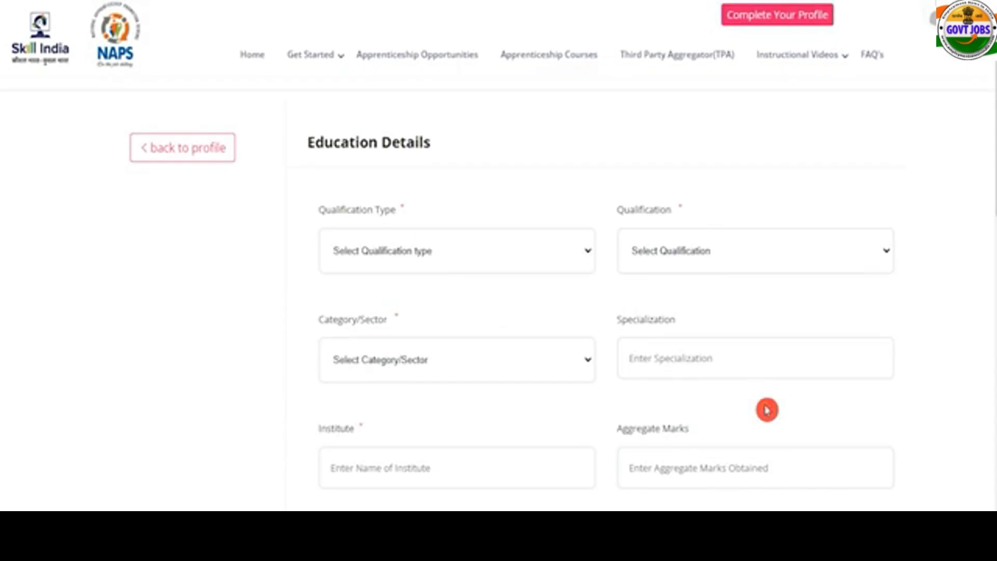
Choose Educational Qualification, Graduate, B.A, with specialization Art and institute JIC.
{"action": "left_click", "coordinate": [469, 254]}
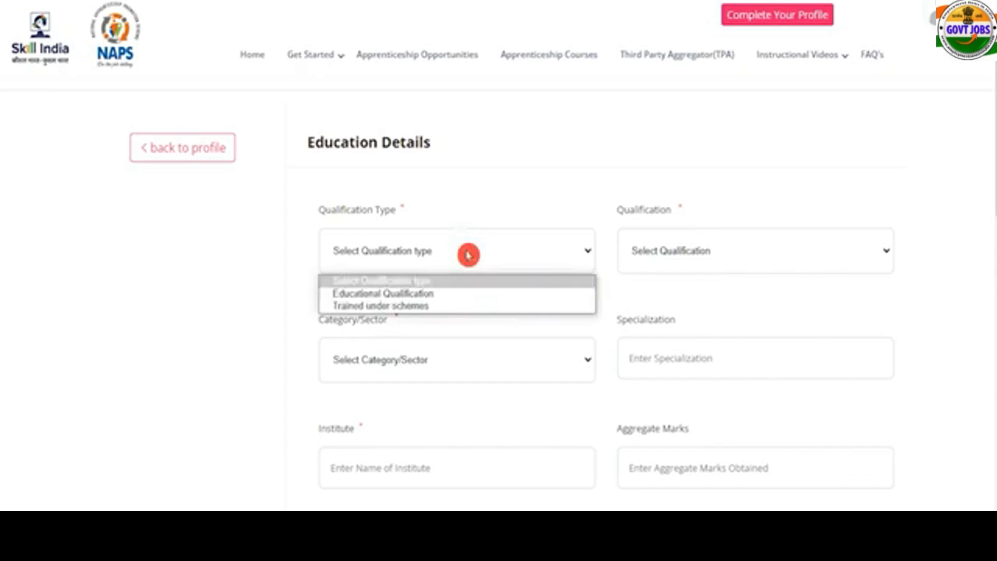
{"action": "left_click", "coordinate": [410, 298]}
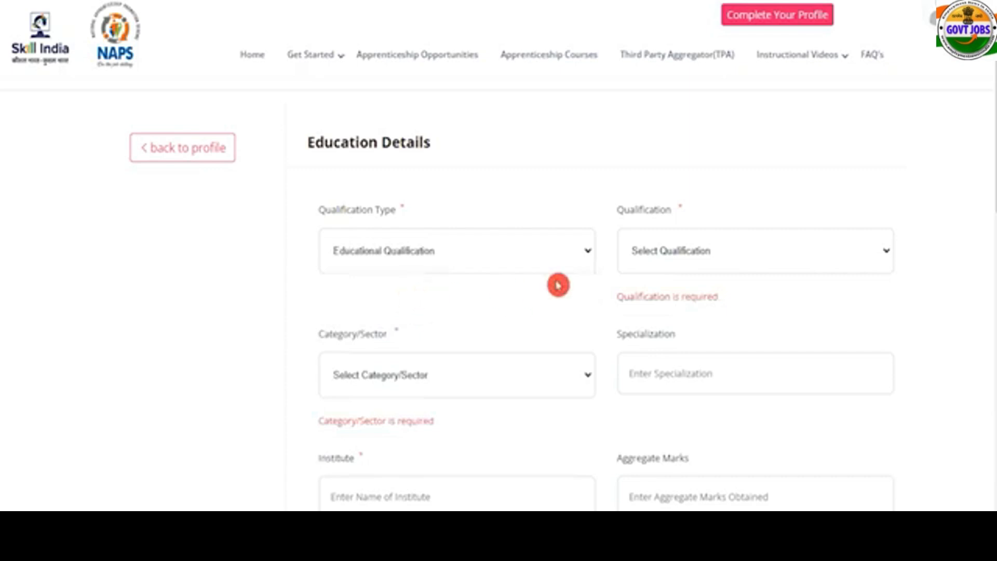
{"action": "left_click", "coordinate": [666, 255]}
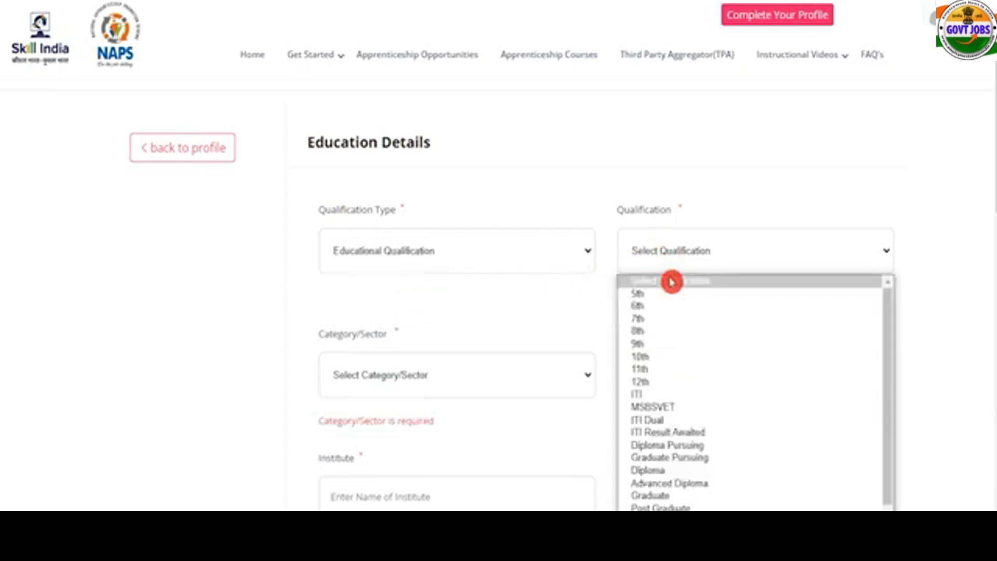
{"action": "scroll", "coordinate": [681, 423], "scroll_direction": "down", "scroll_amount": 1}
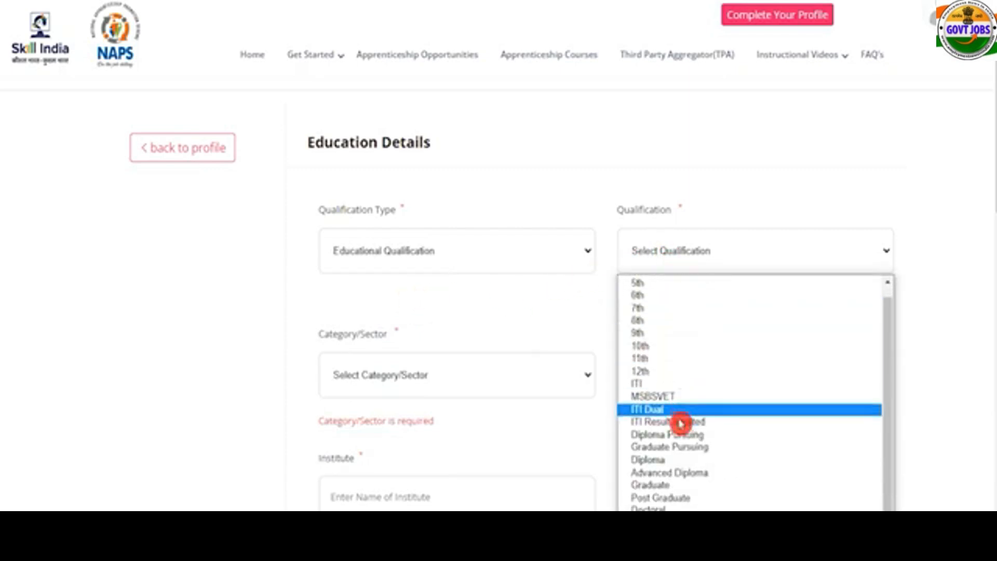
{"action": "left_click", "coordinate": [682, 486]}
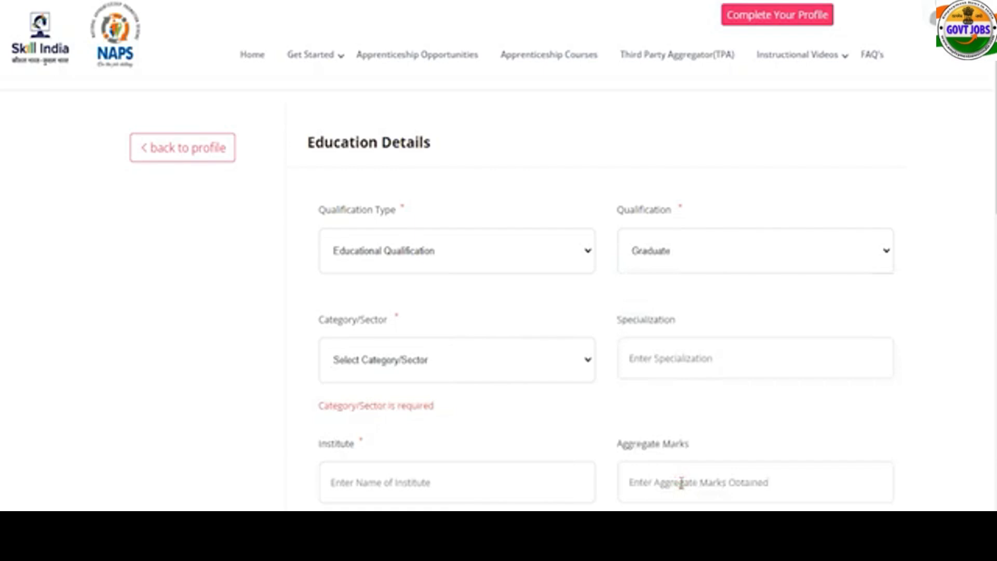
{"action": "left_click", "coordinate": [412, 371]}
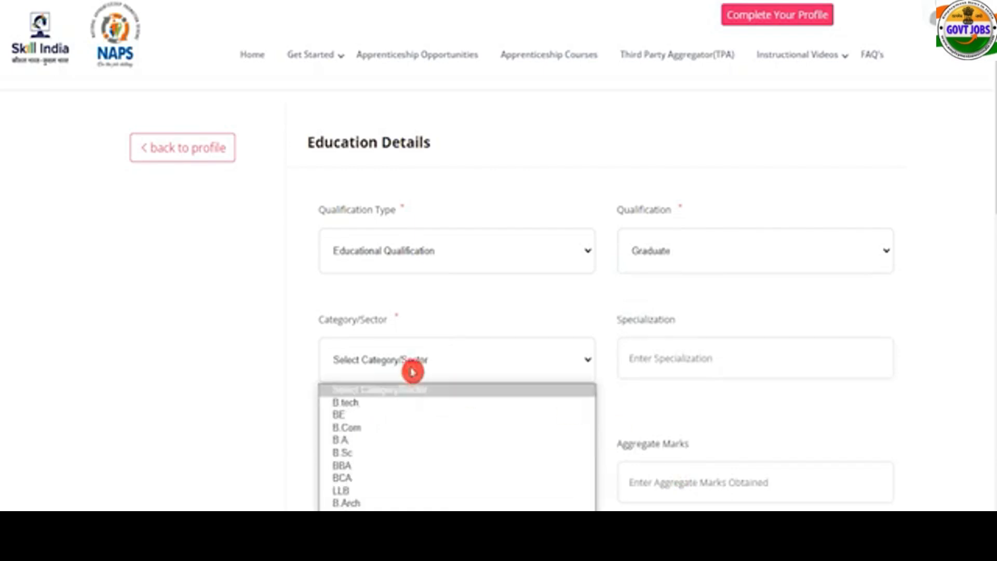
{"action": "left_click", "coordinate": [413, 471]}
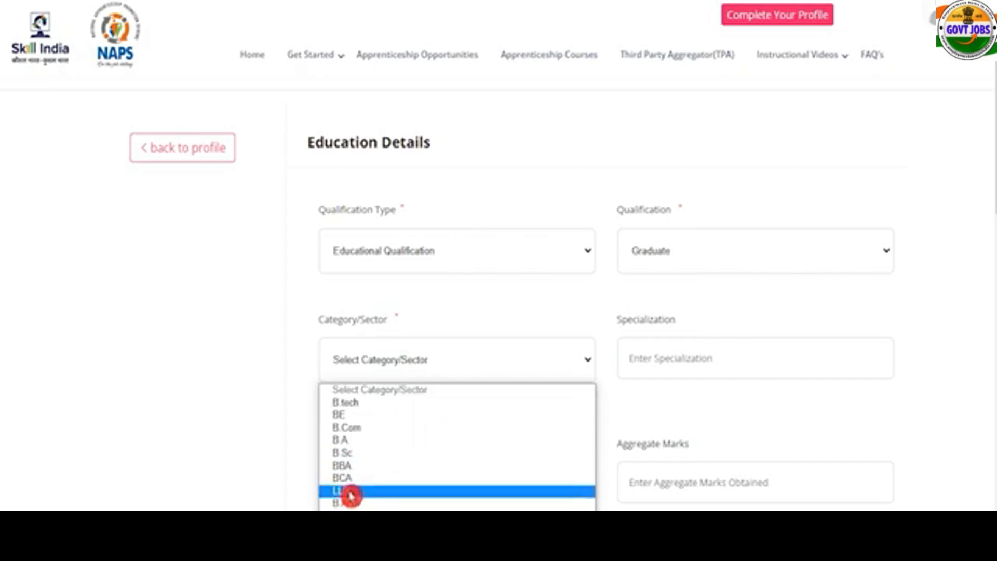
{"action": "left_click", "coordinate": [350, 439]}
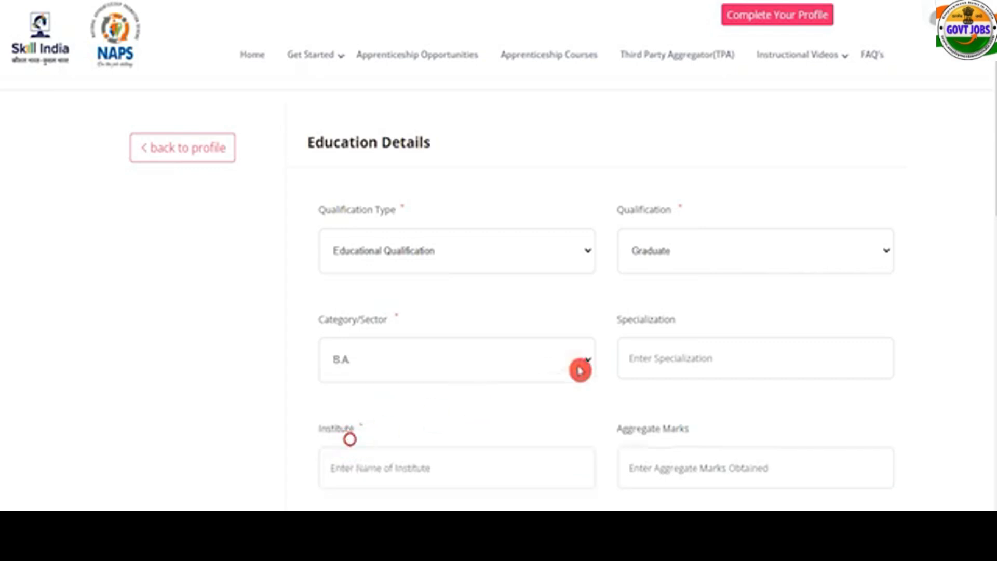
{"action": "left_click", "coordinate": [671, 360]}
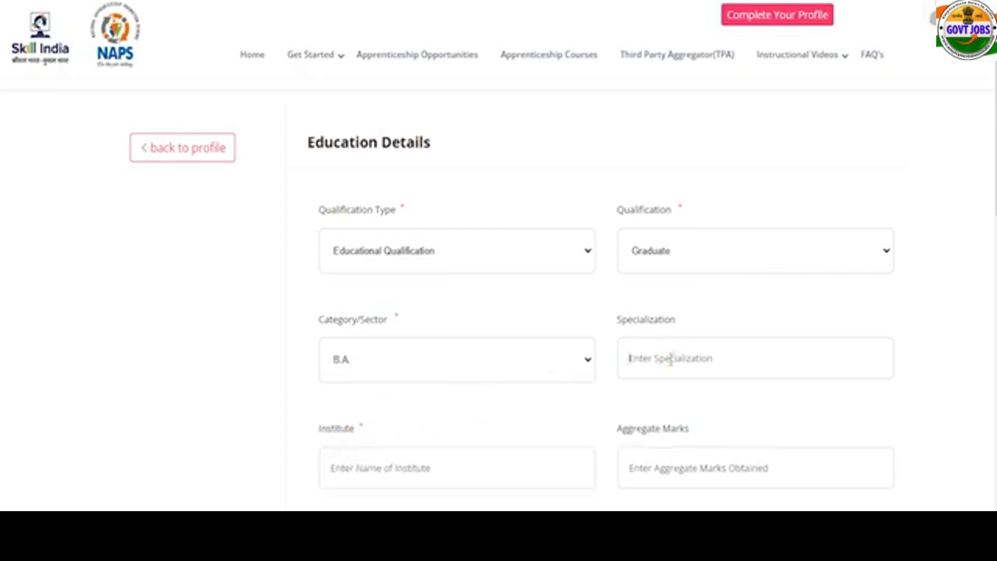
{"action": "type", "text": "Art"}
{"action": "left_click", "coordinate": [450, 474]}
{"action": "type", "text": "JIC"}
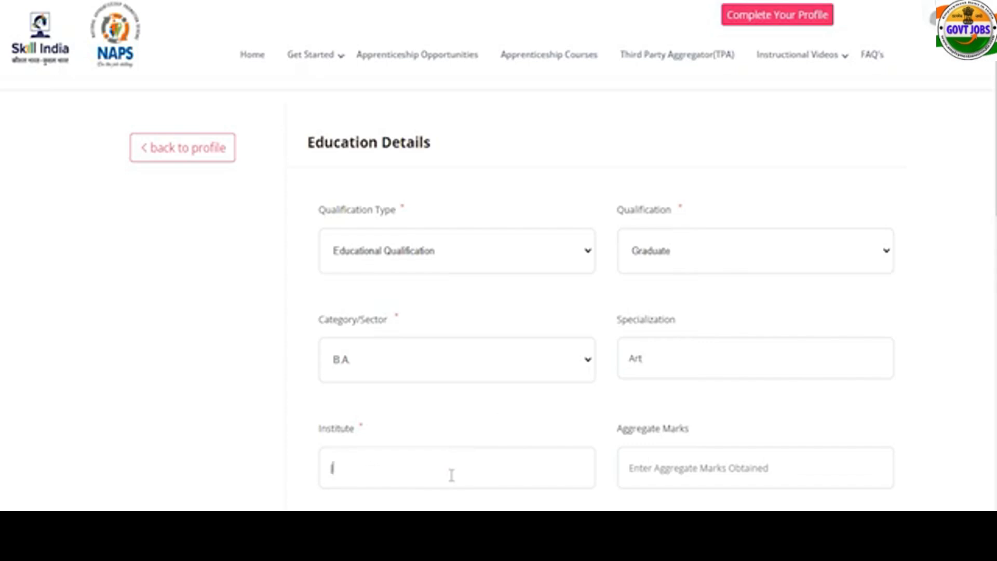
Enter 450 of 600 marks, 75 percent, and the 2017–2020 start and end dates.
{"action": "left_click", "coordinate": [717, 470]}
{"action": "scroll", "coordinate": [805, 401], "scroll_direction": "down", "scroll_amount": 3}
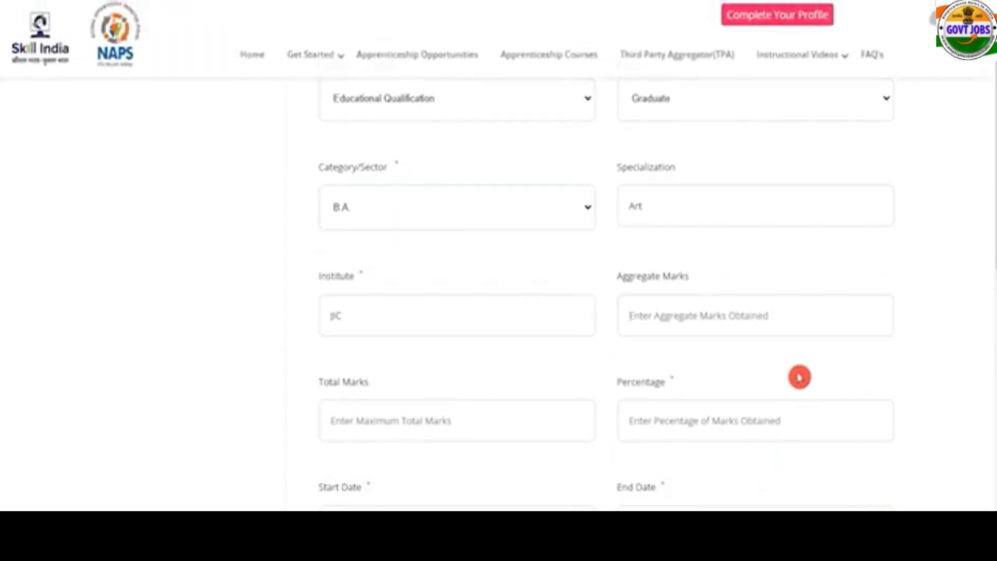
{"action": "type", "text": "450"}
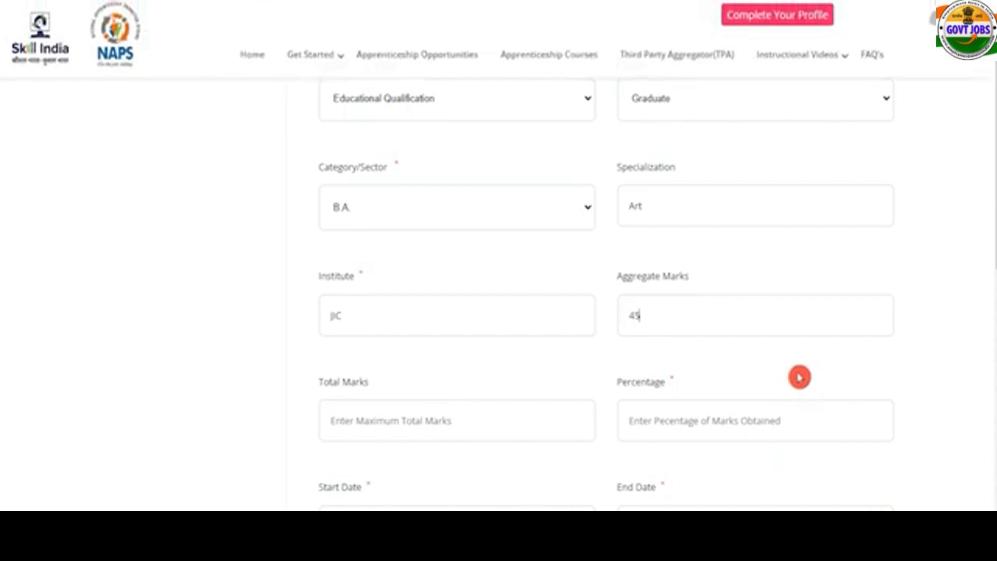
{"action": "left_click", "coordinate": [461, 417]}
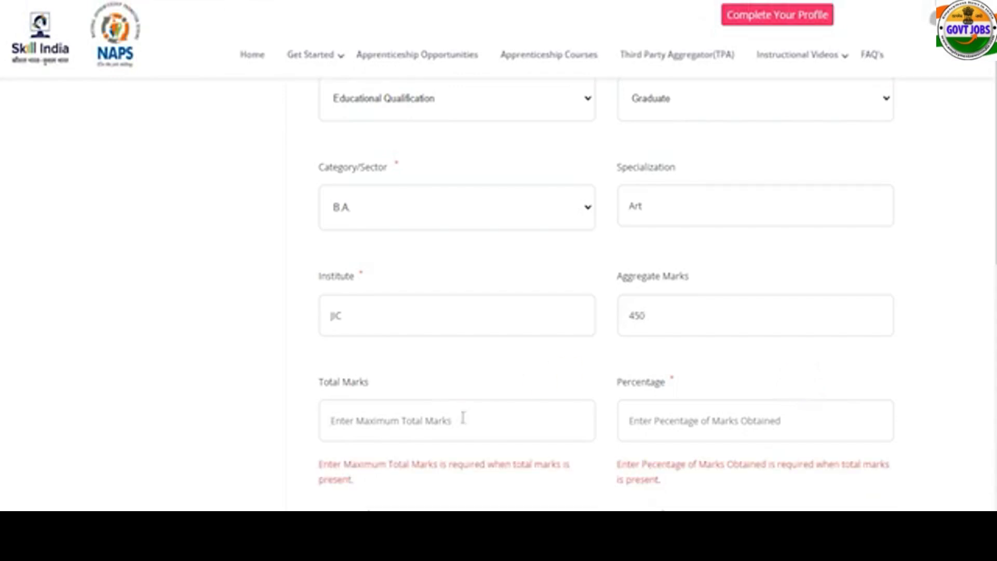
{"action": "type", "text": "600"}
{"action": "key", "text": "Tab"}
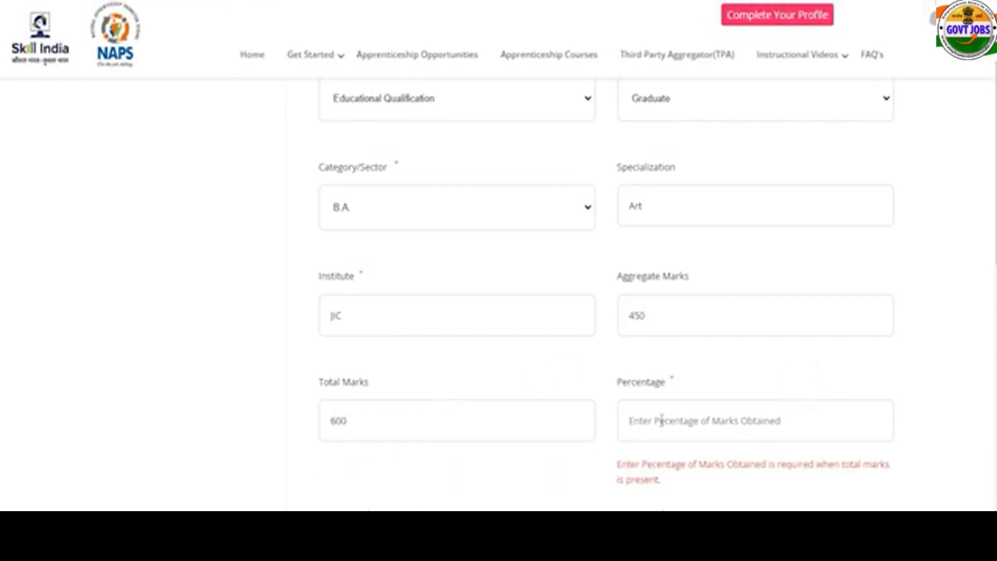
{"action": "type", "text": "75"}
{"action": "scroll", "coordinate": [604, 331], "scroll_direction": "down", "scroll_amount": 3}
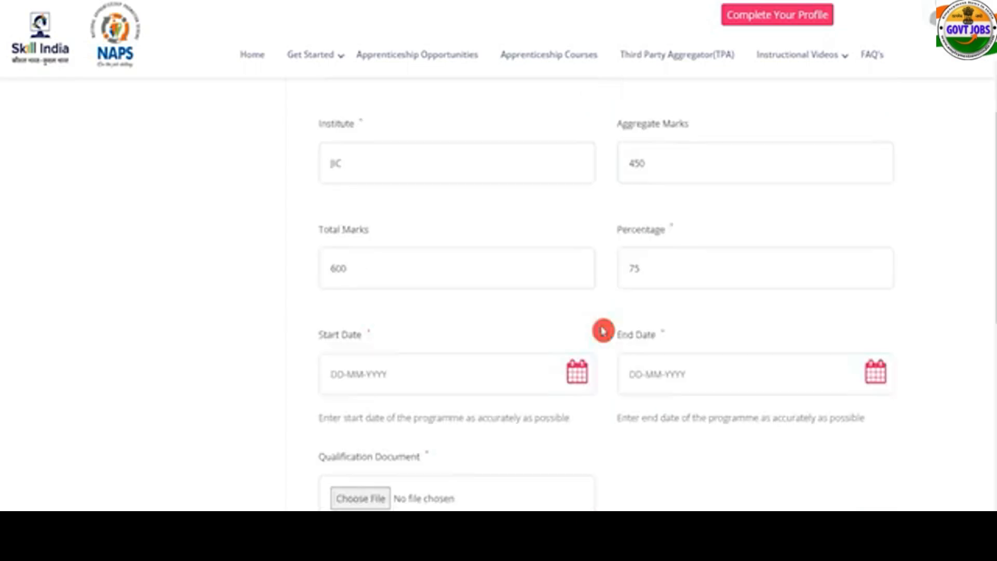
{"action": "left_click", "coordinate": [581, 375]}
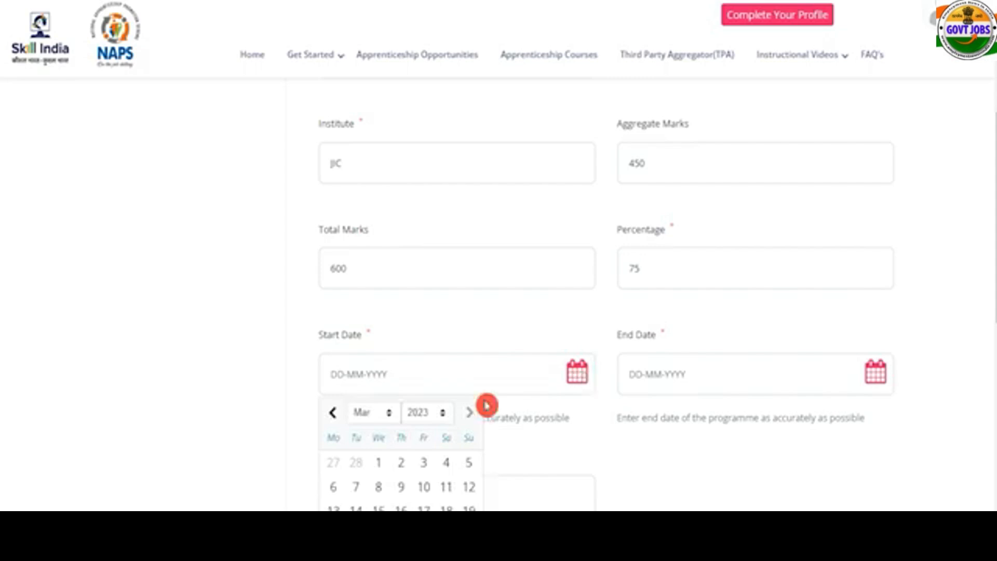
{"action": "left_click", "coordinate": [629, 403]}
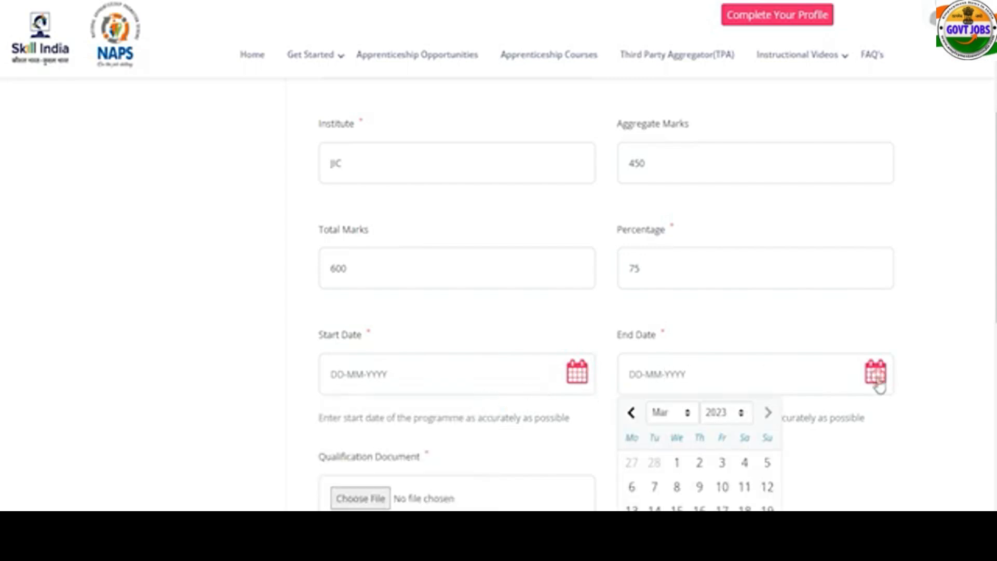
{"action": "left_click", "coordinate": [937, 429]}
Review the allowed file types and 4MB upload limit, then save the Graduate entry.
{"action": "scroll", "coordinate": [937, 430], "scroll_direction": "down", "scroll_amount": 4}
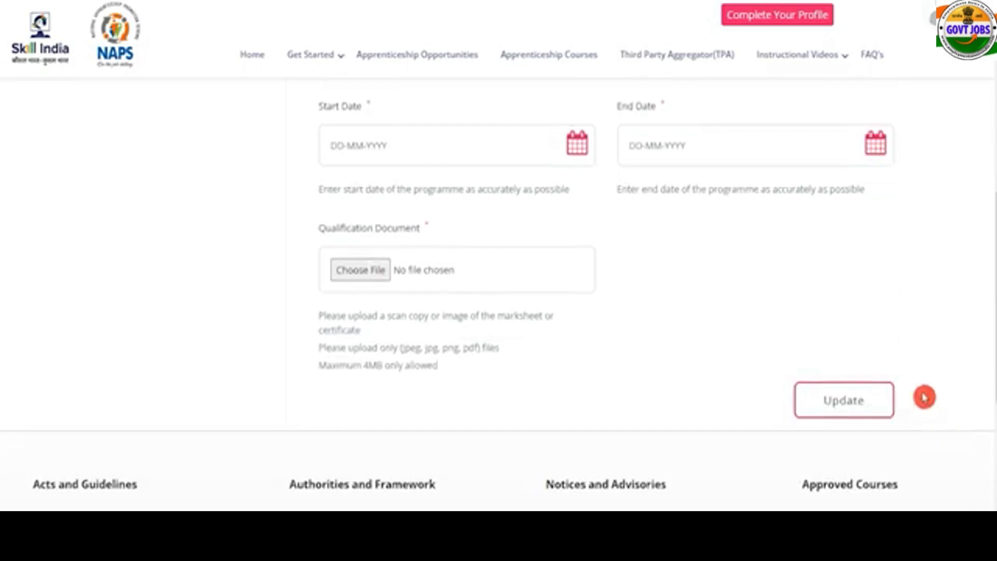
{"action": "left_click", "coordinate": [376, 271]}
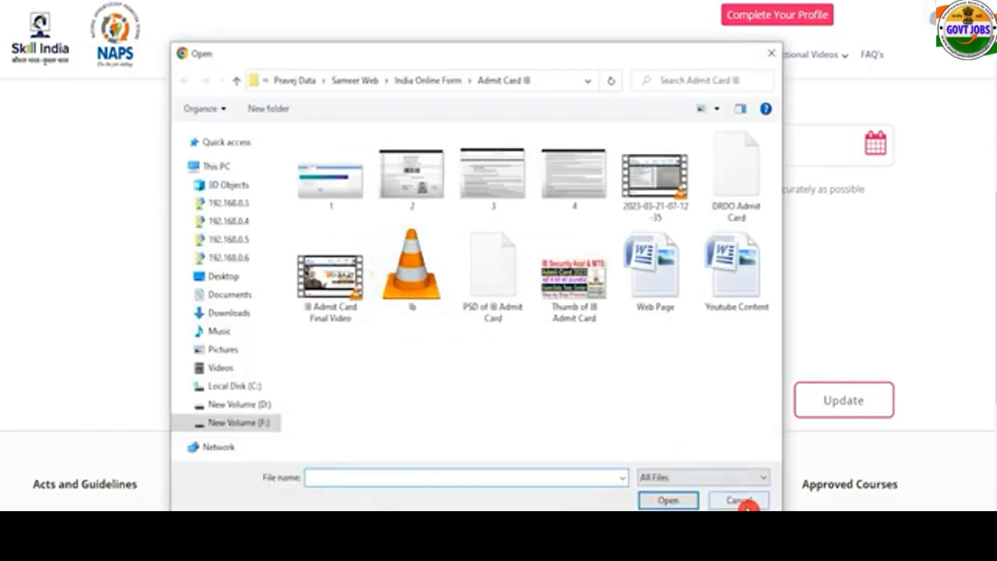
{"action": "left_click", "coordinate": [746, 502]}
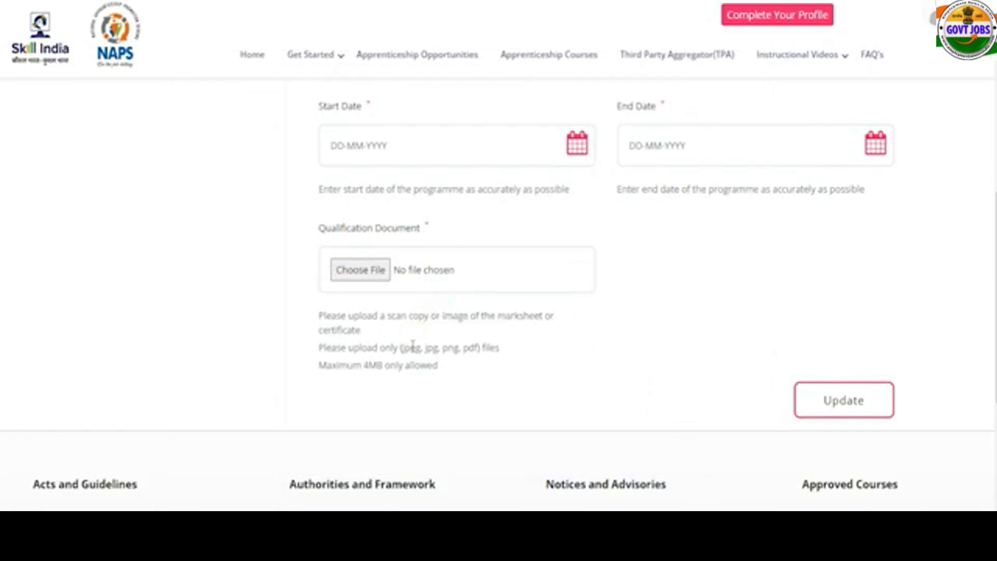
{"action": "left_click_drag", "start_coordinate": [406, 347], "coordinate": [493, 352]}
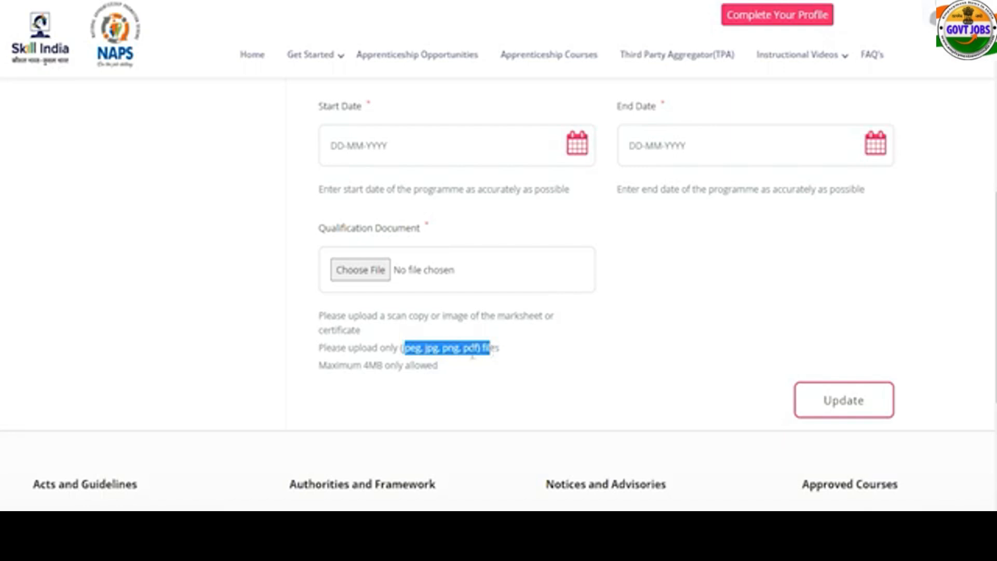
{"action": "left_click", "coordinate": [409, 363]}
{"action": "left_click_drag", "start_coordinate": [364, 365], "coordinate": [427, 365]}
{"action": "scroll", "coordinate": [423, 368], "scroll_direction": "up", "scroll_amount": 3}
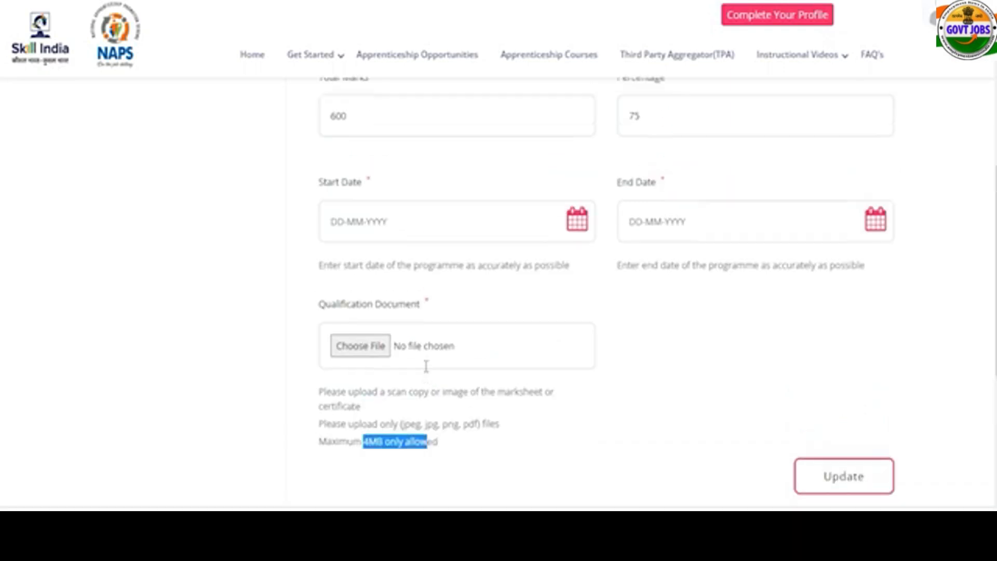
{"action": "left_click", "coordinate": [613, 377]}
{"action": "scroll", "coordinate": [613, 376], "scroll_direction": "up", "scroll_amount": 7}
{"action": "scroll", "coordinate": [614, 374], "scroll_direction": "down", "scroll_amount": 8}
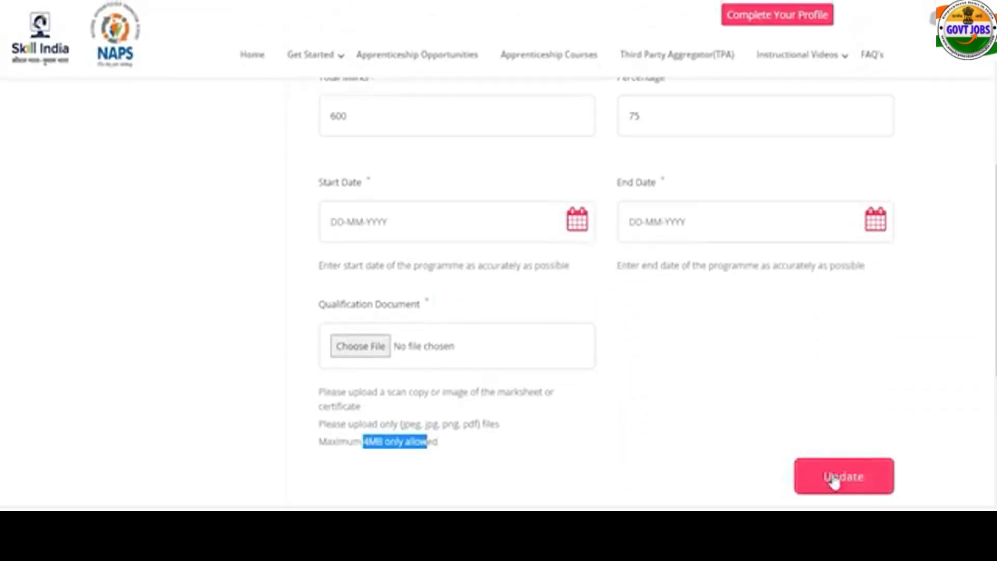
{"action": "left_click", "coordinate": [834, 478]}
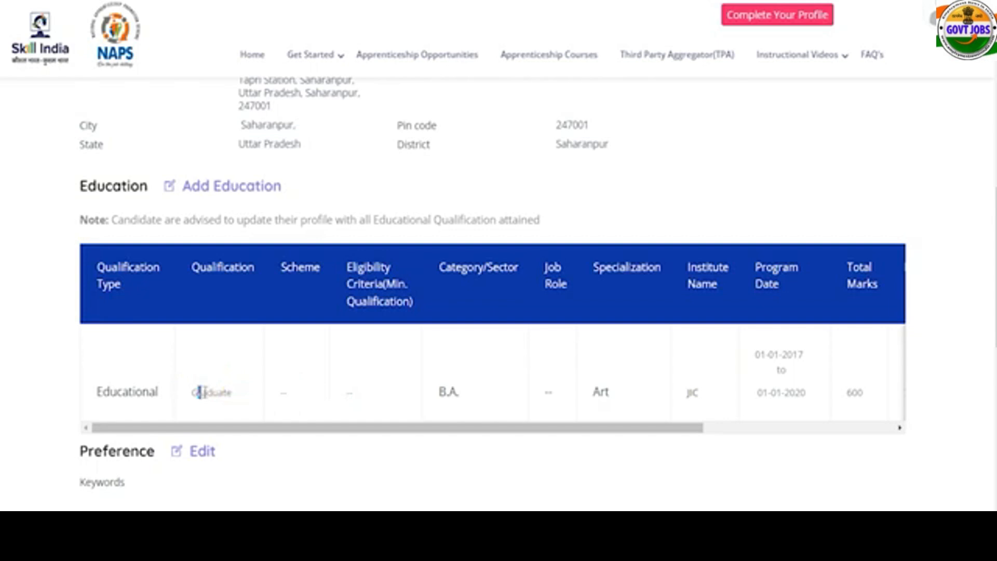
Check the saved Graduate row, then start a new Educational Qualification entry for 12th.
{"action": "left_click_drag", "start_coordinate": [198, 392], "coordinate": [219, 393]}
{"action": "left_click_drag", "start_coordinate": [109, 393], "coordinate": [128, 392]}
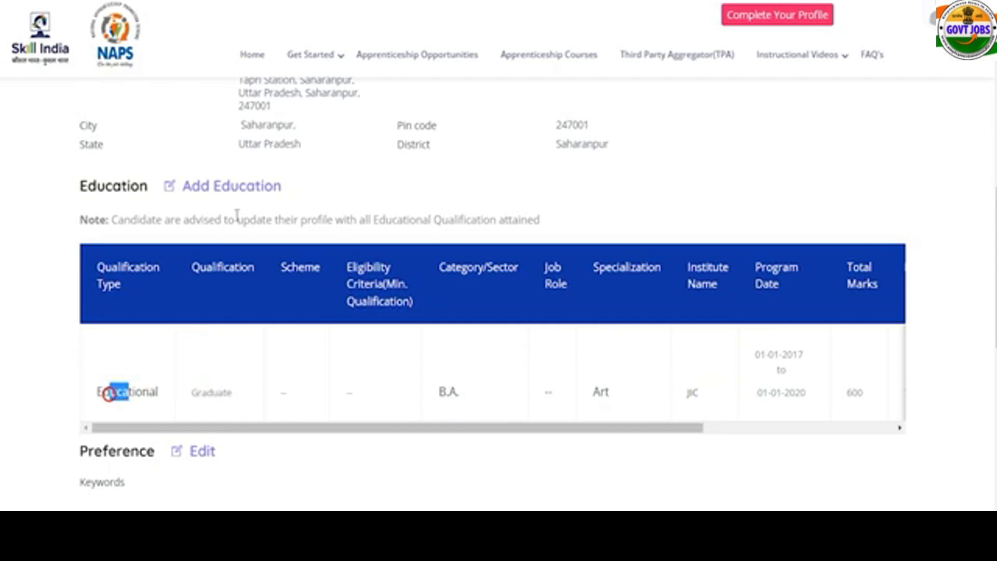
{"action": "left_click", "coordinate": [236, 188]}
{"action": "left_click", "coordinate": [414, 262]}
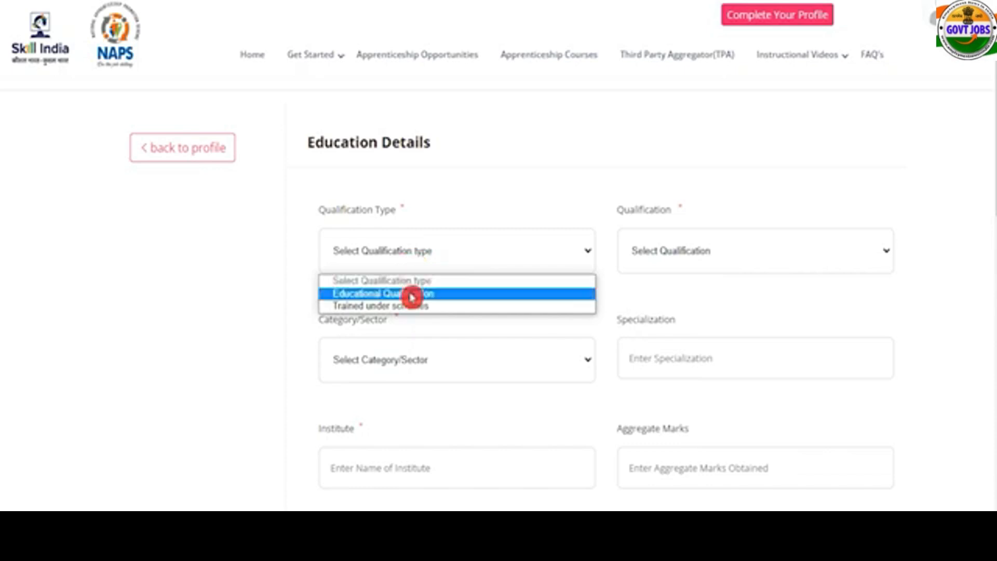
{"action": "left_click", "coordinate": [410, 294]}
{"action": "left_click", "coordinate": [674, 253]}
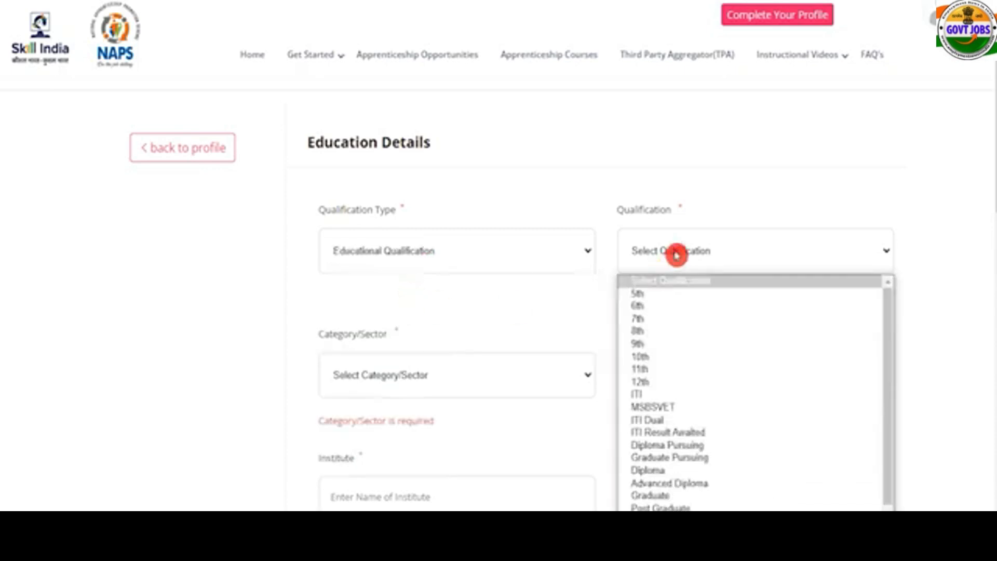
{"action": "left_click", "coordinate": [668, 382]}
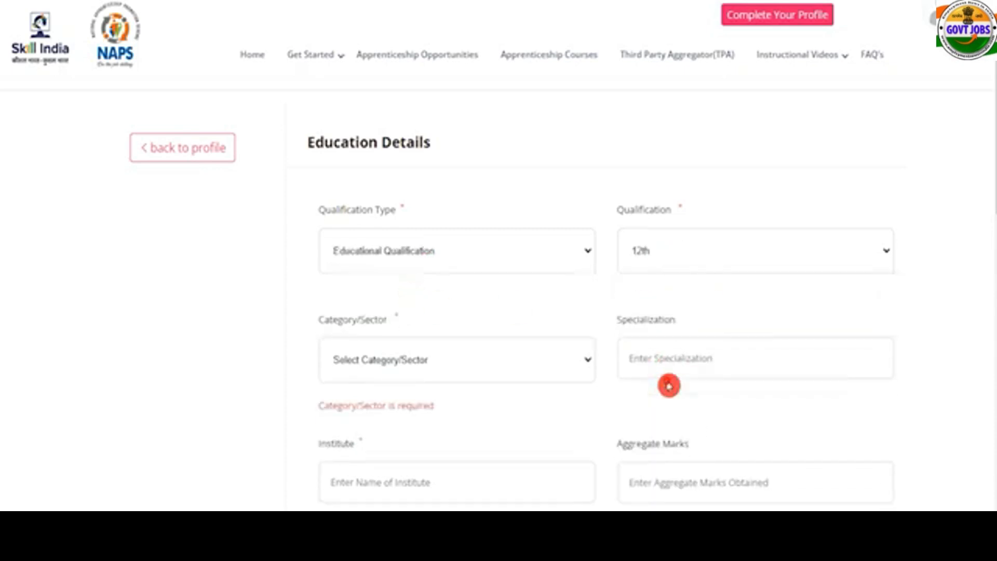
Set the category to Science and begin the specialization and institute fields.
{"action": "left_click", "coordinate": [447, 373]}
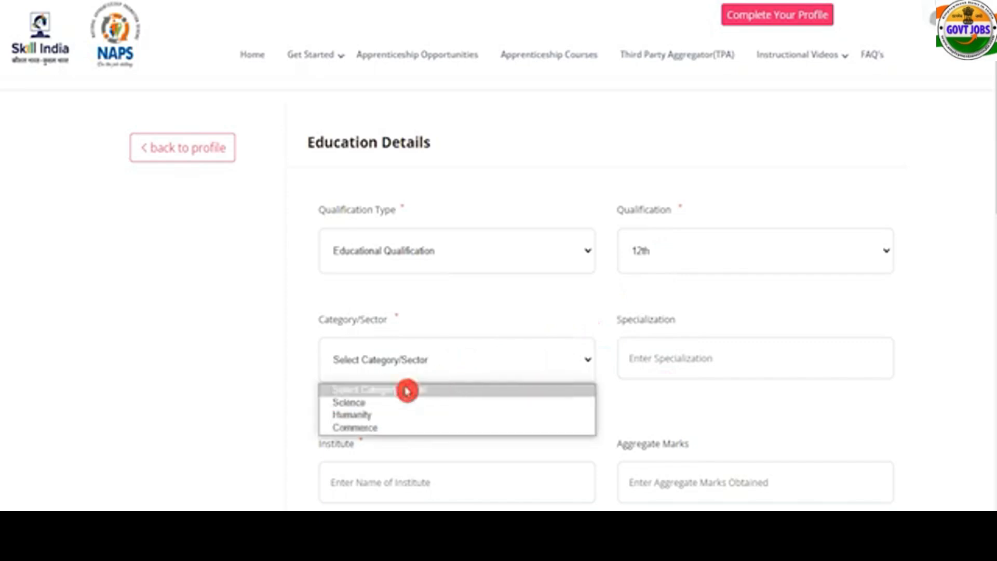
{"action": "left_click", "coordinate": [374, 406]}
{"action": "left_click", "coordinate": [667, 361]}
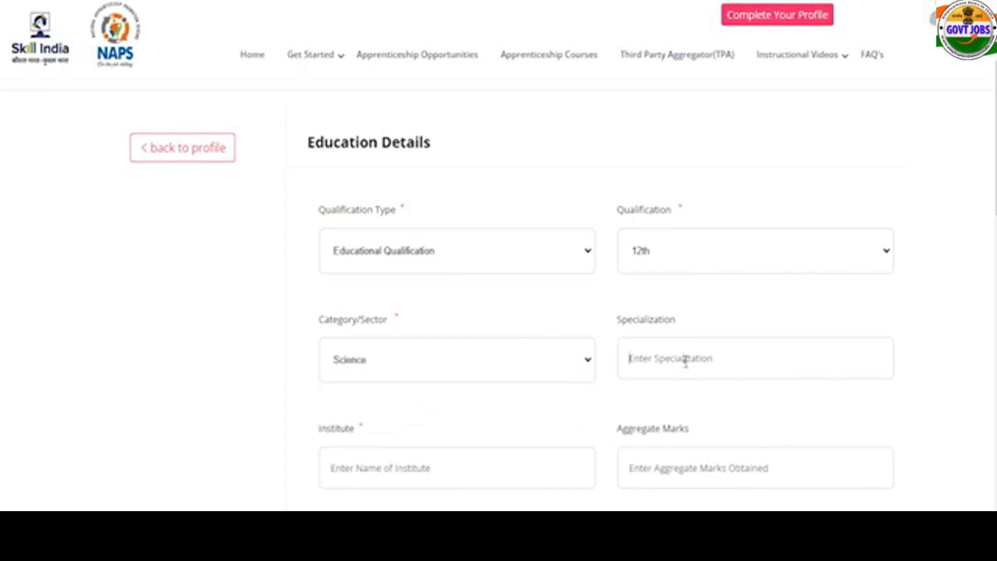
{"action": "type", "text": "I"}
{"action": "left_click", "coordinate": [464, 475]}
Enter 450 of 600 marks, 75 percent, and the 2016–2017 start and end dates.
{"action": "type", "text": "I"}
{"action": "scroll", "coordinate": [548, 434], "scroll_direction": "down", "scroll_amount": 4}
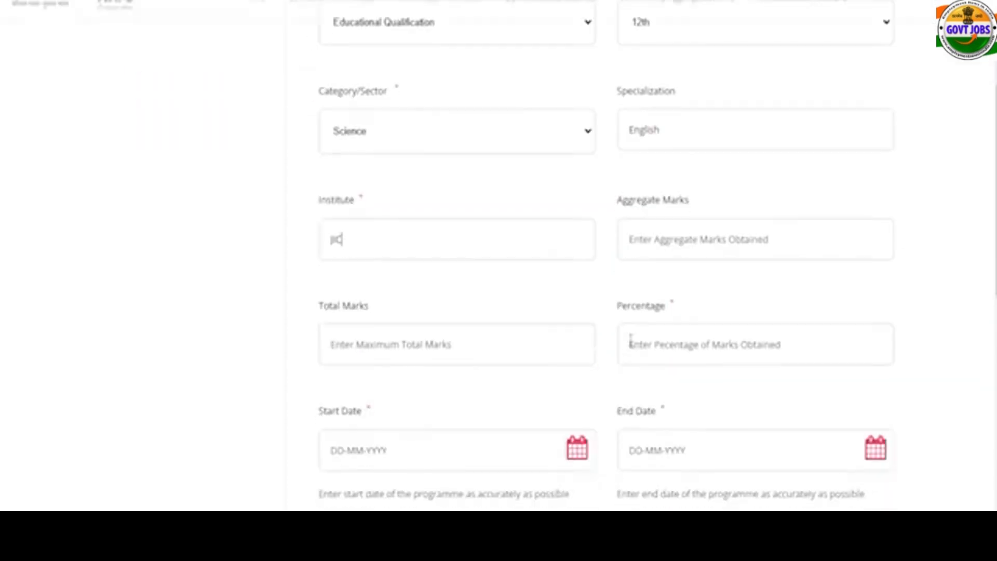
{"action": "left_click", "coordinate": [665, 237]}
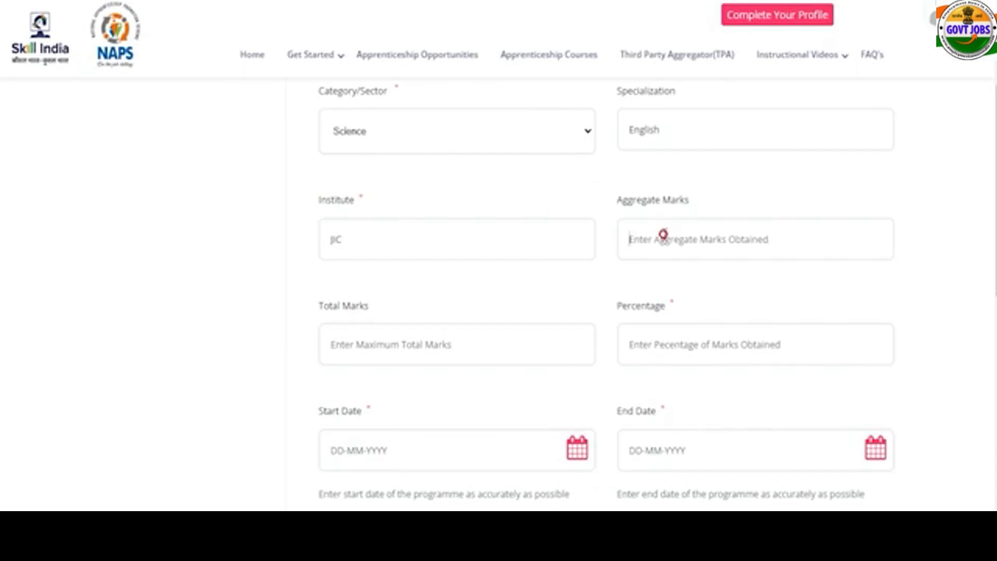
{"action": "type", "text": "450"}
{"action": "key", "text": "Tab"}
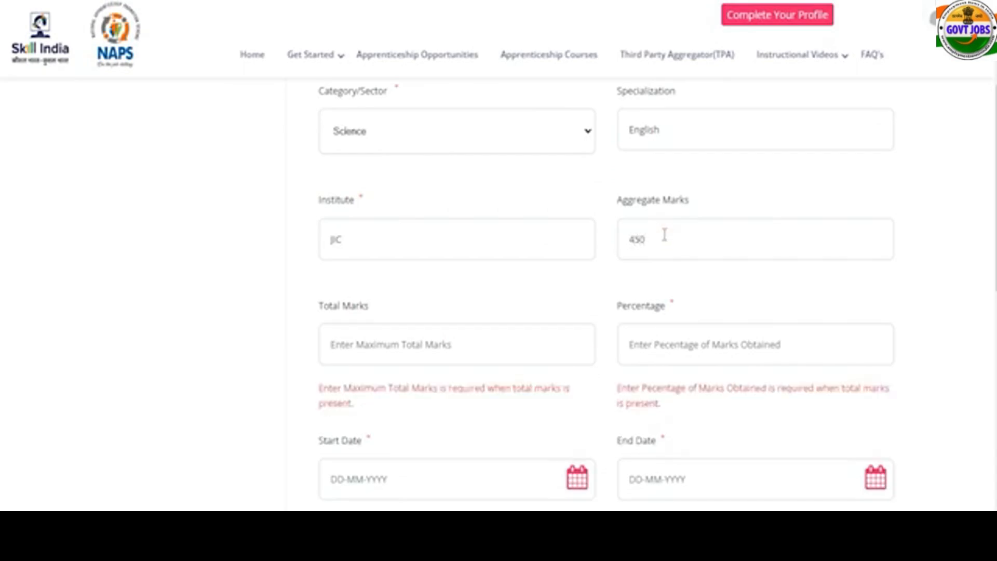
{"action": "type", "text": "600"}
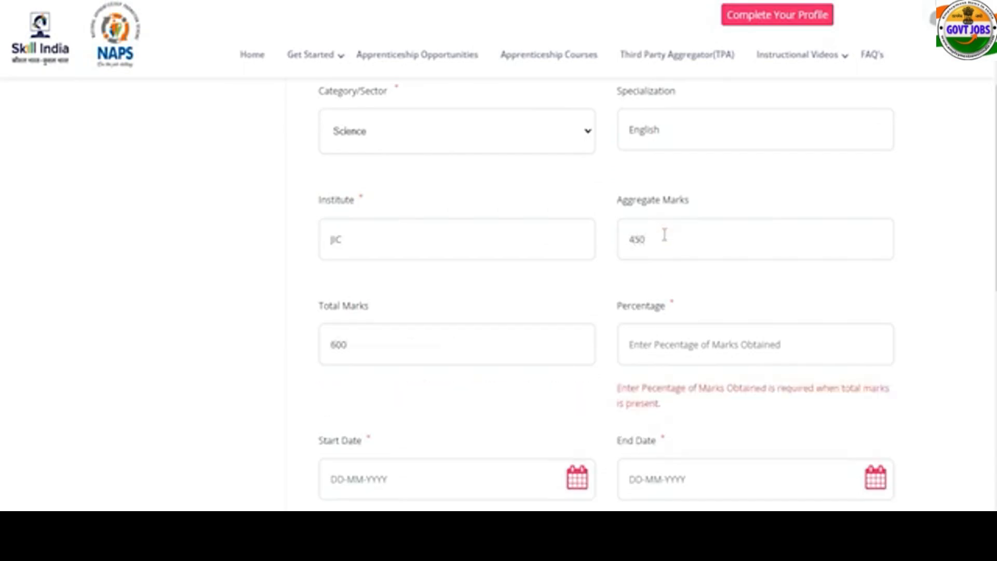
{"action": "left_click", "coordinate": [661, 346]}
{"action": "type", "text": "7"}
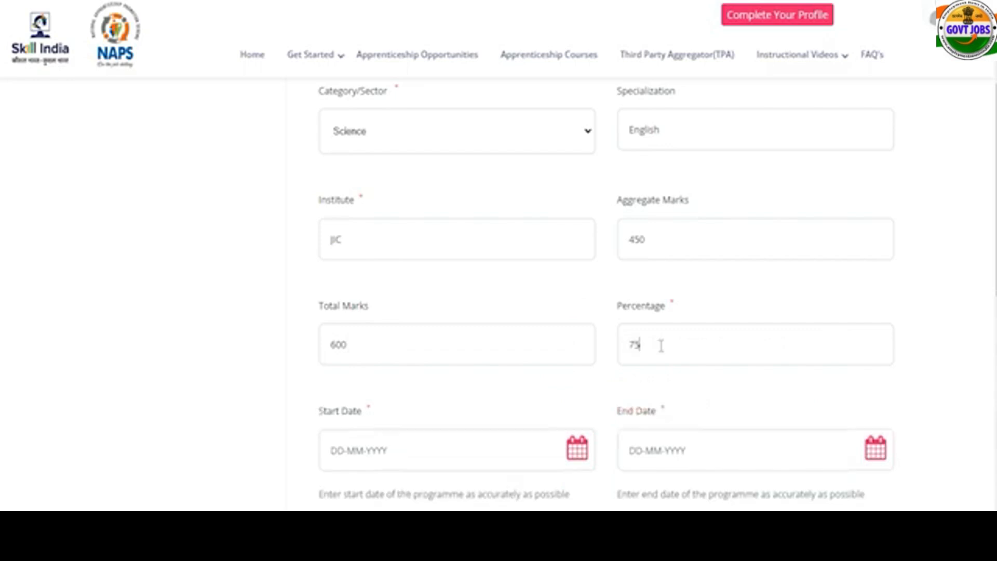
{"action": "type", "text": "5"}
{"action": "left_click", "coordinate": [424, 450]}
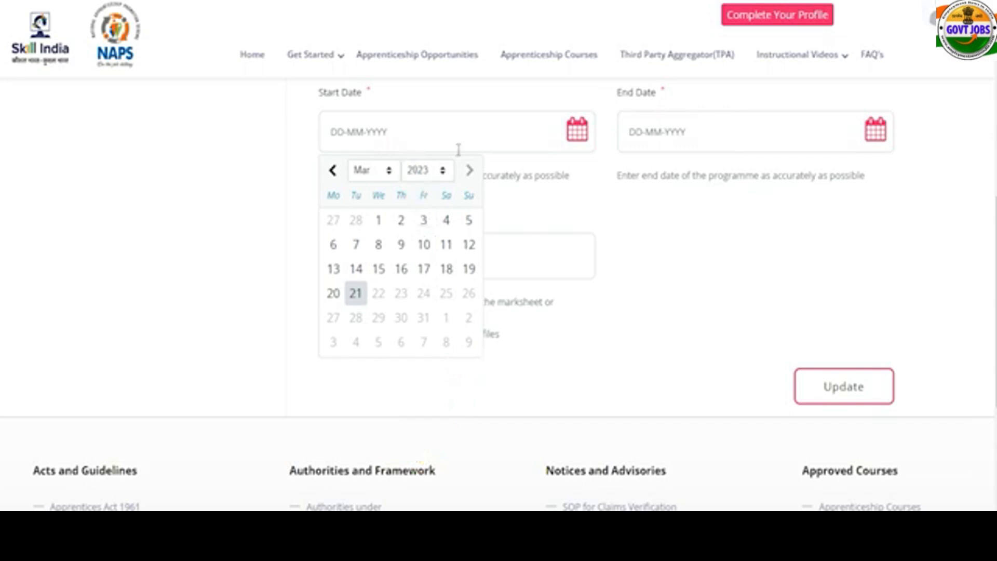
{"action": "left_click", "coordinate": [604, 161]}
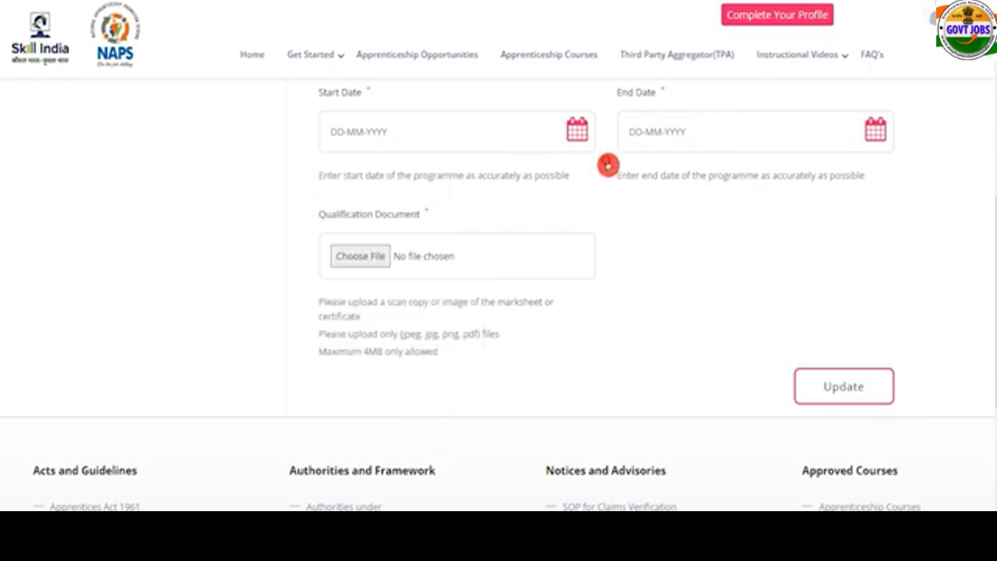
{"action": "left_click", "coordinate": [876, 139]}
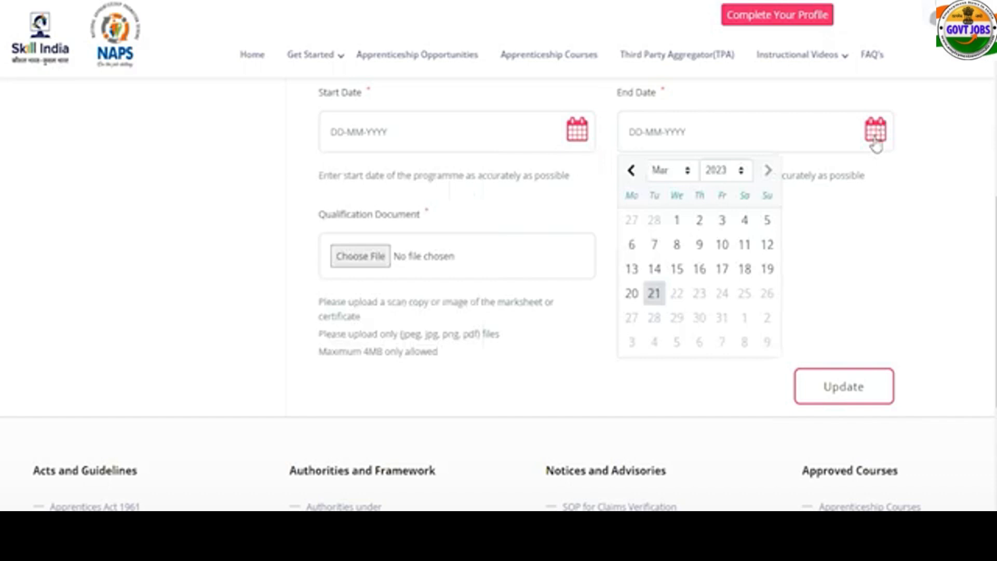
{"action": "left_click", "coordinate": [906, 189]}
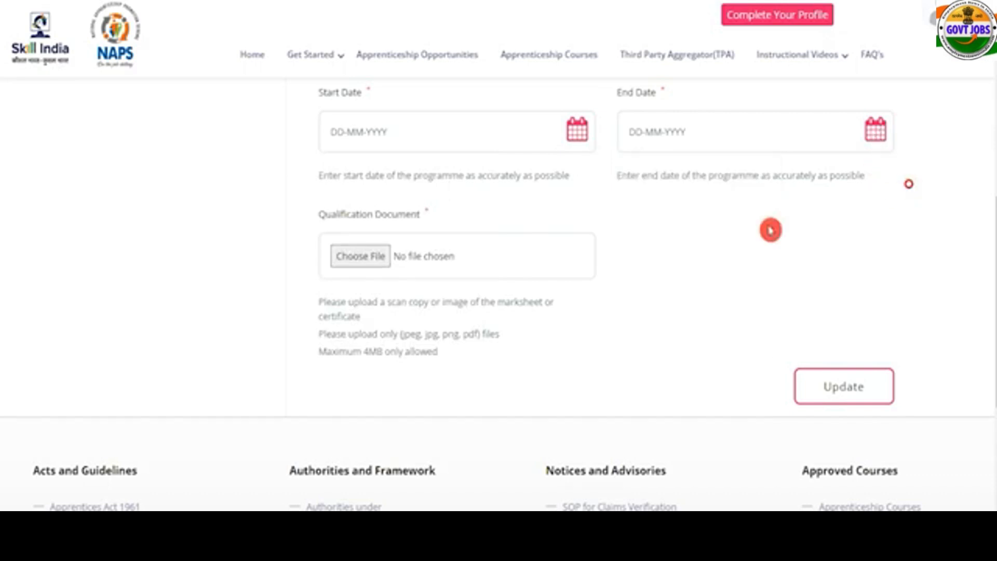
Review the document upload's allowed file types and 4MB limit without attaching a file.
{"action": "left_click", "coordinate": [371, 265]}
{"action": "scroll", "coordinate": [597, 384], "scroll_direction": "down", "scroll_amount": 5}
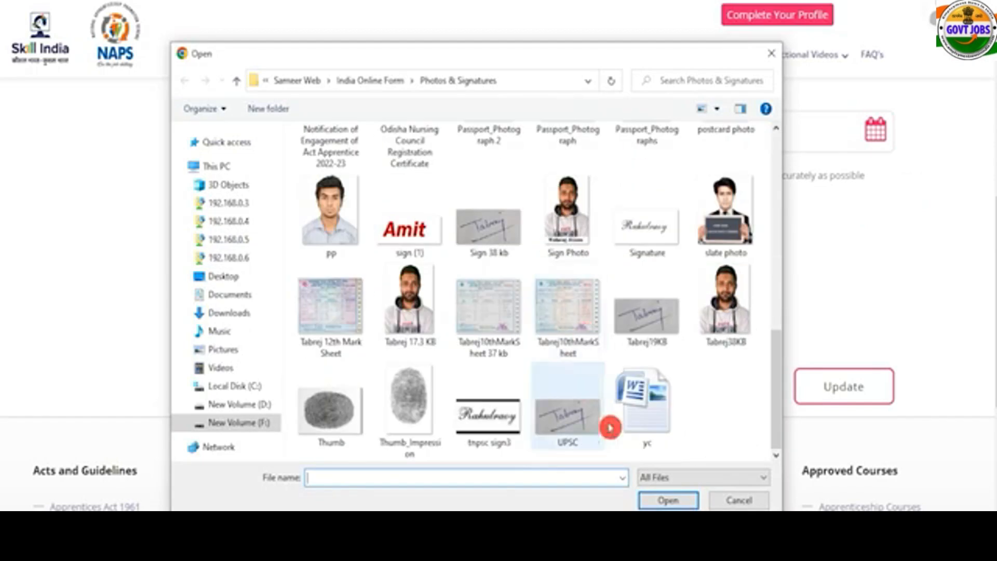
{"action": "left_click", "coordinate": [748, 502]}
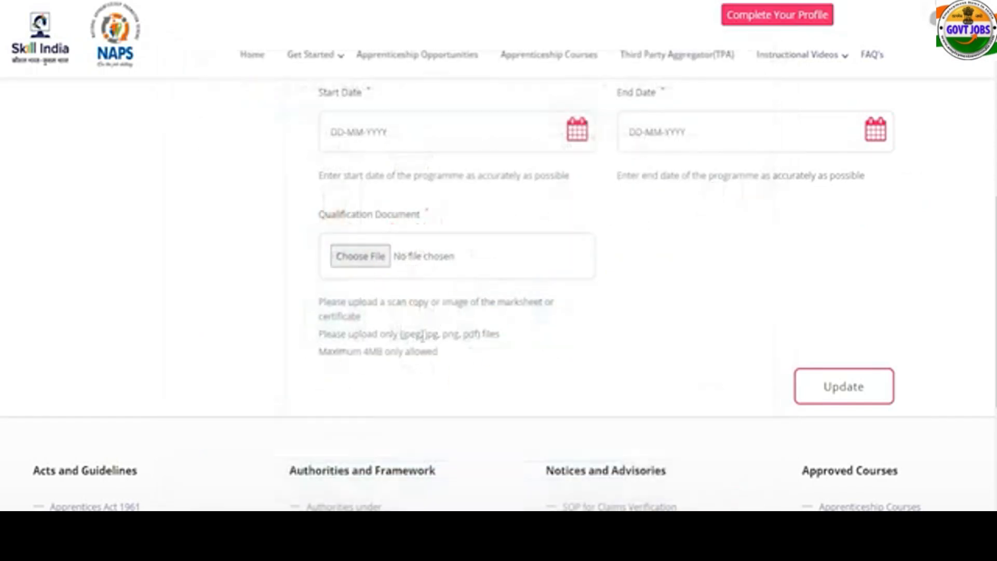
{"action": "double_click", "coordinate": [368, 351]}
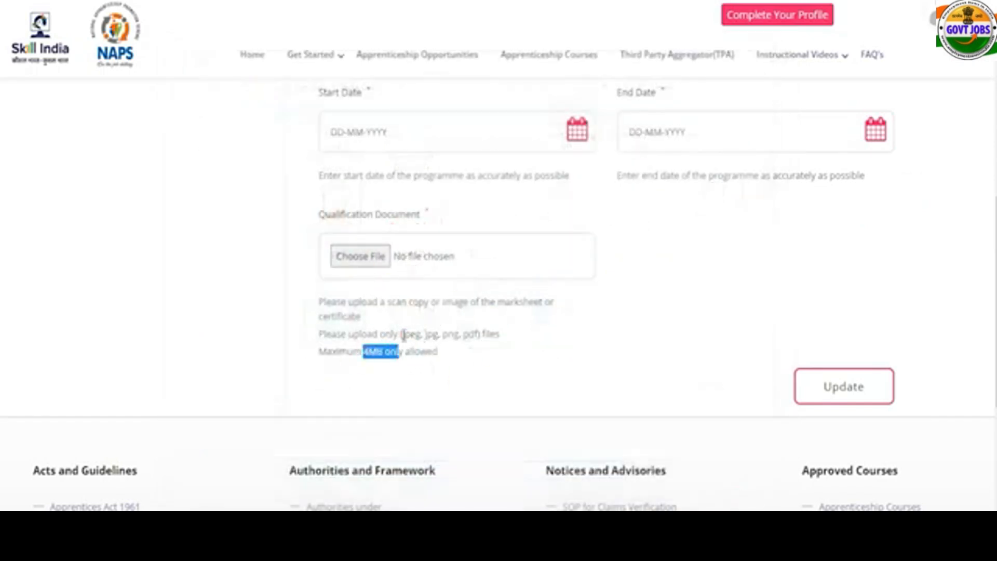
{"action": "left_click_drag", "start_coordinate": [402, 334], "coordinate": [477, 336]}
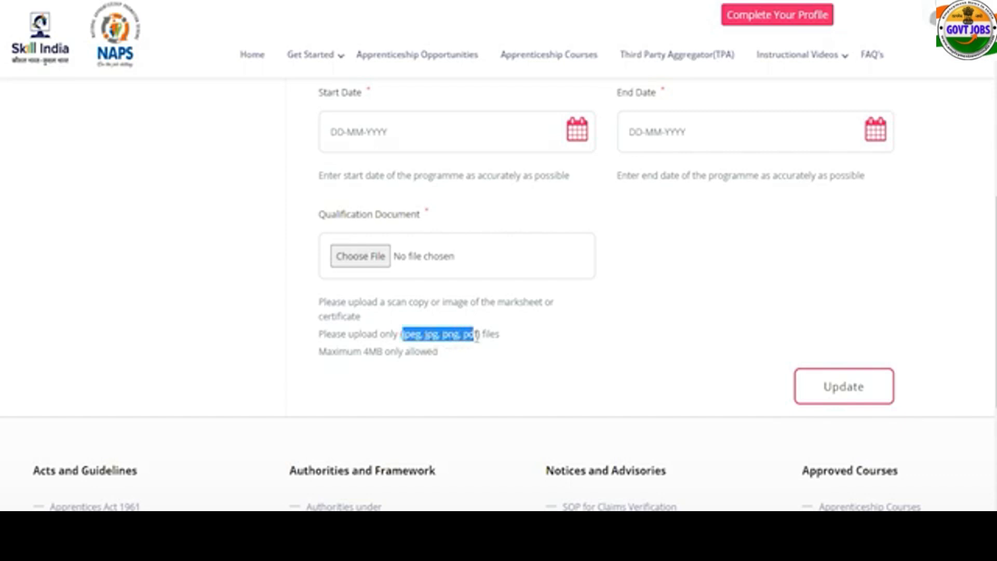
{"action": "scroll", "coordinate": [477, 336], "scroll_direction": "up", "scroll_amount": 10}
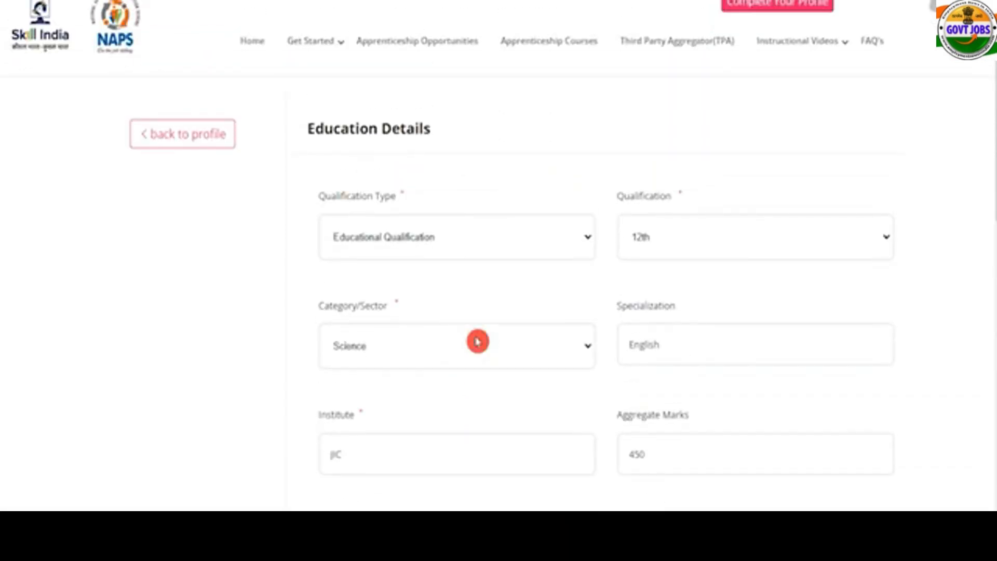
{"action": "scroll", "coordinate": [477, 338], "scroll_direction": "down", "scroll_amount": 10}
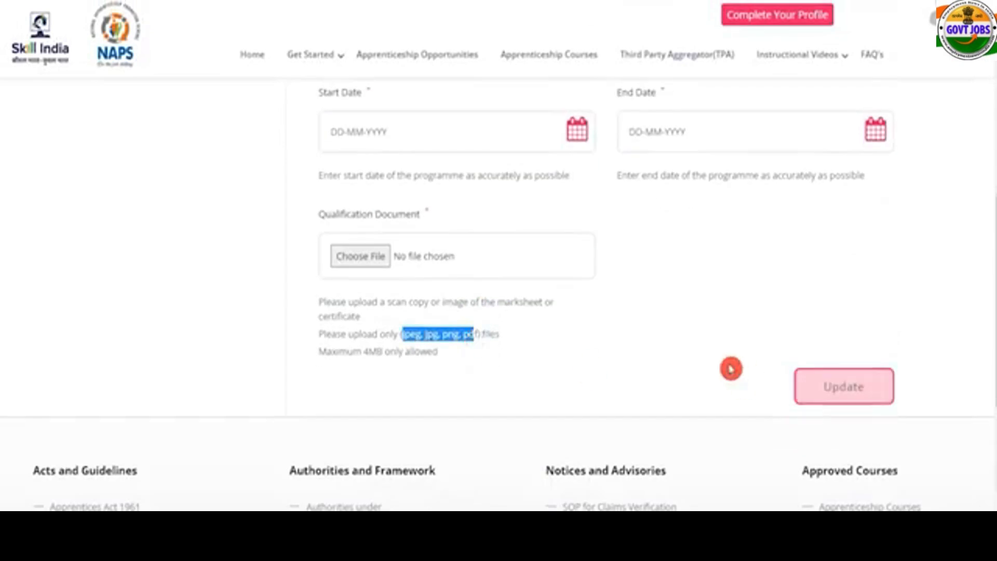
{"action": "scroll", "coordinate": [689, 359], "scroll_direction": "up", "scroll_amount": 2}
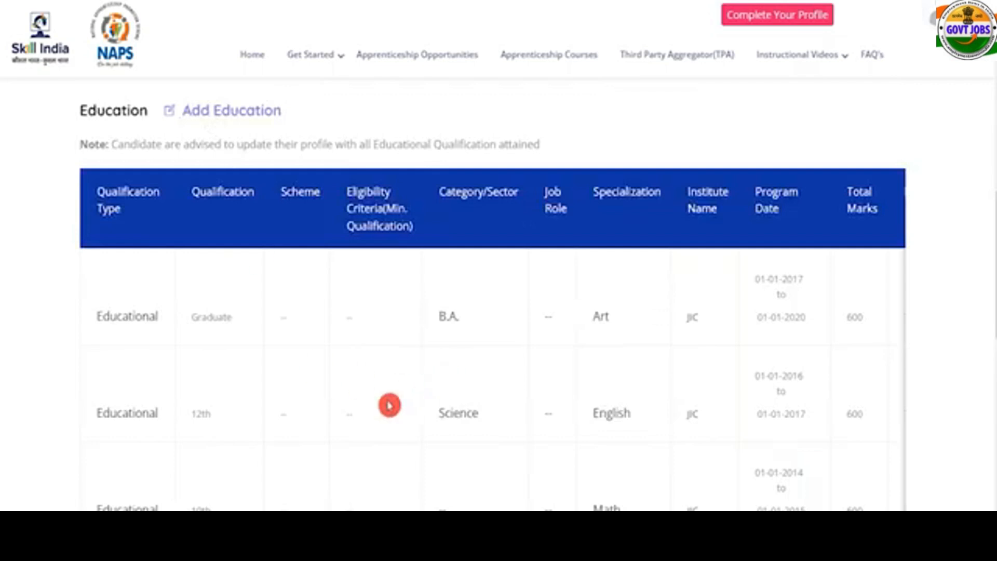
Go to the Dashboard from the account menu and note the pending Mother's Name item.
{"action": "scroll", "coordinate": [494, 348], "scroll_direction": "right", "scroll_amount": 5}
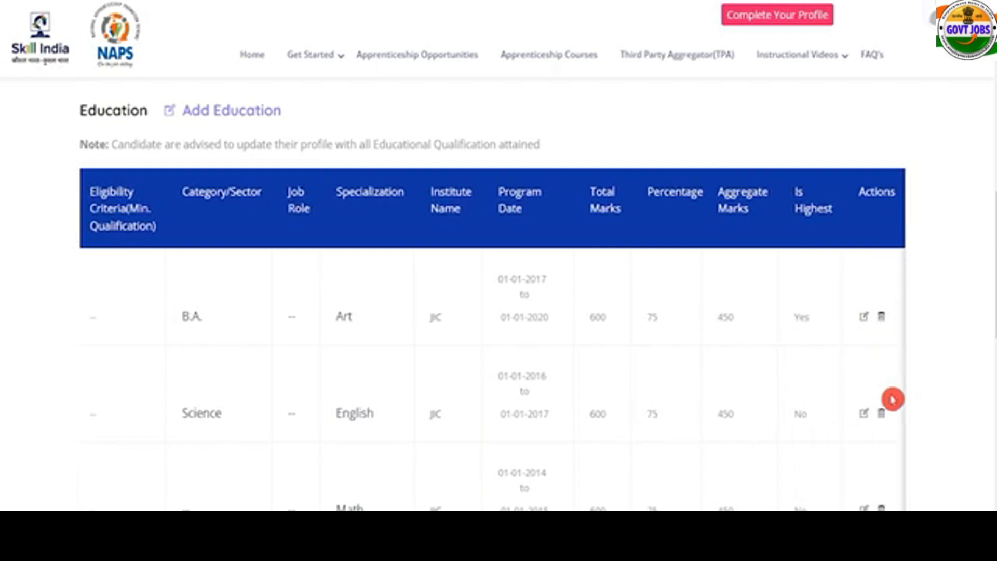
{"action": "scroll", "coordinate": [494, 340], "scroll_direction": "left", "scroll_amount": 5}
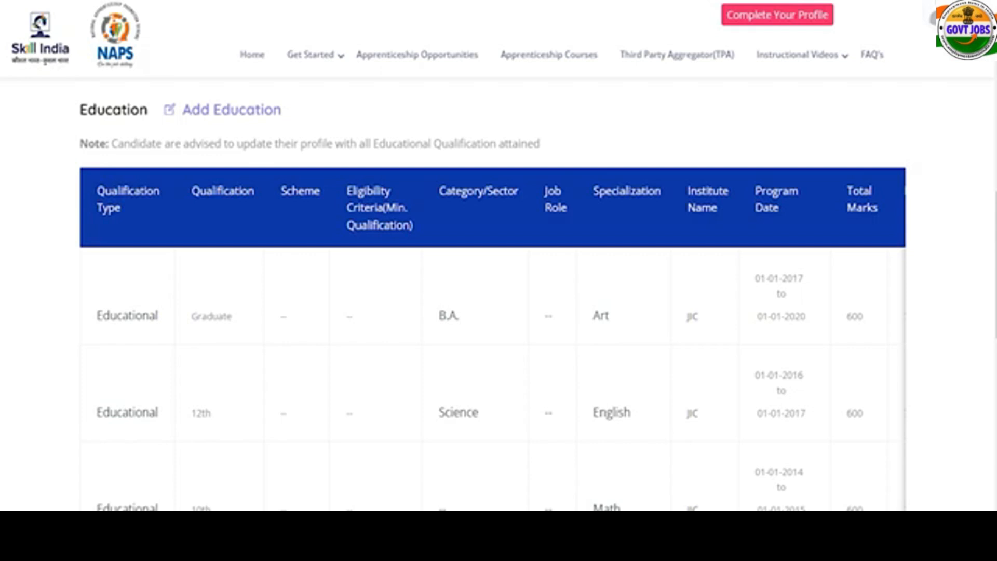
{"action": "mouse_move", "coordinate": [941, 20]}
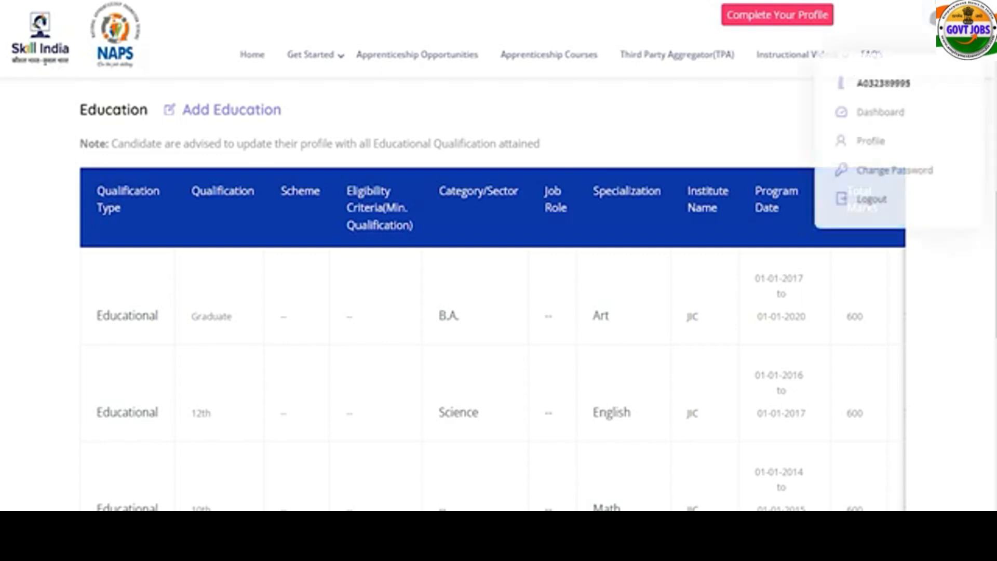
{"action": "left_click", "coordinate": [882, 119]}
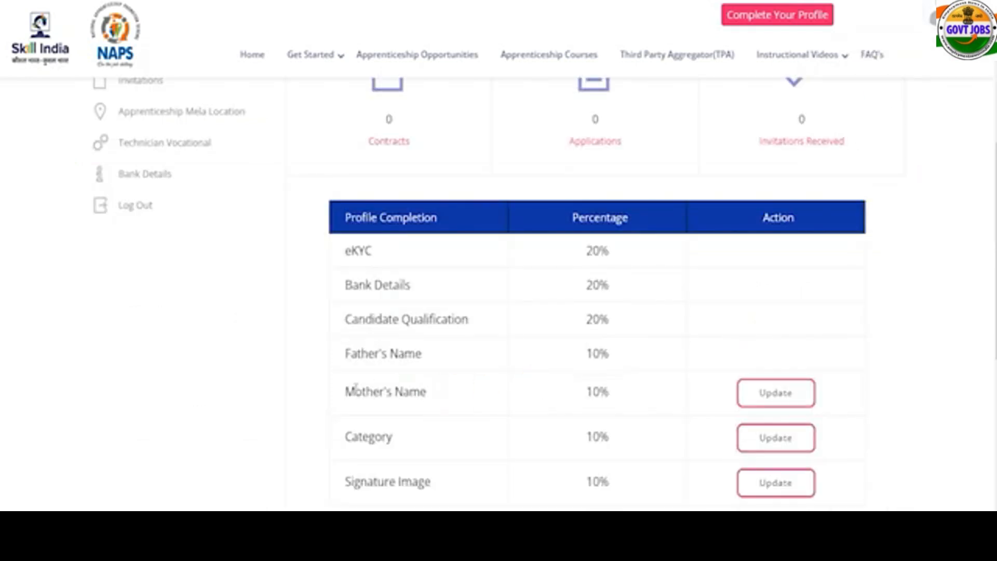
{"action": "left_click_drag", "start_coordinate": [356, 390], "coordinate": [411, 392]}
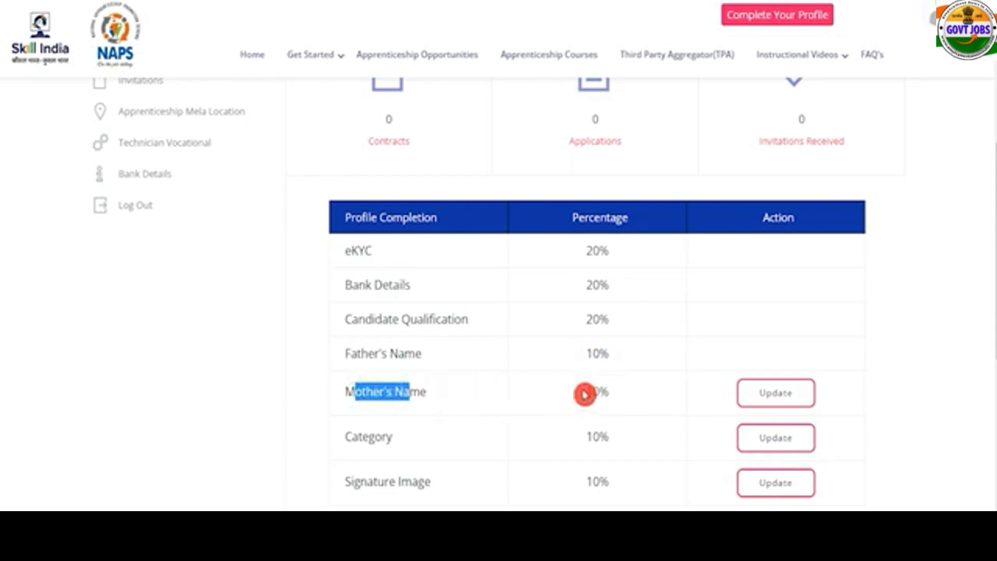
Open the profile form from Mother's Name and enter the mother's name.
{"action": "left_click", "coordinate": [763, 397]}
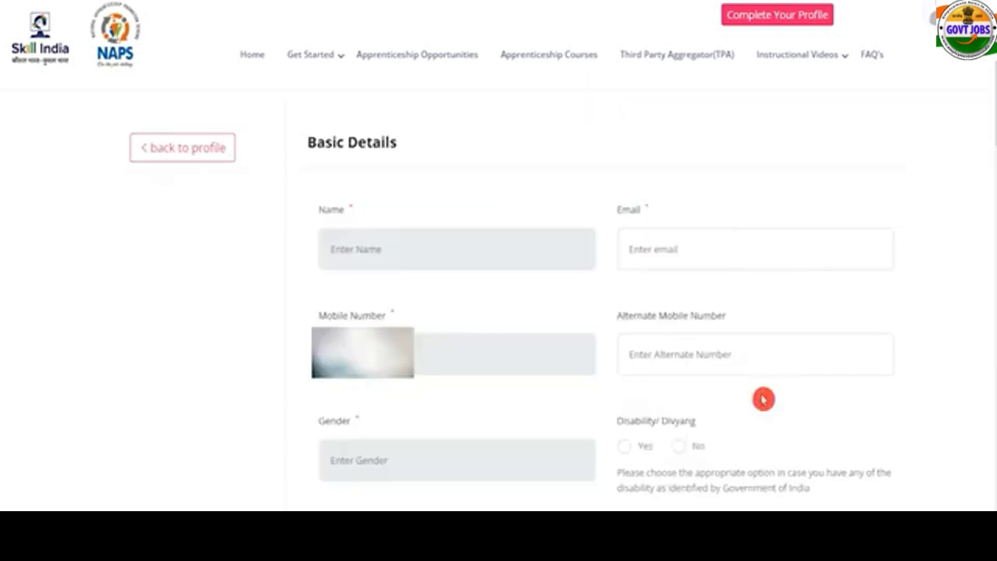
{"action": "left_click_drag", "start_coordinate": [367, 146], "coordinate": [326, 147]}
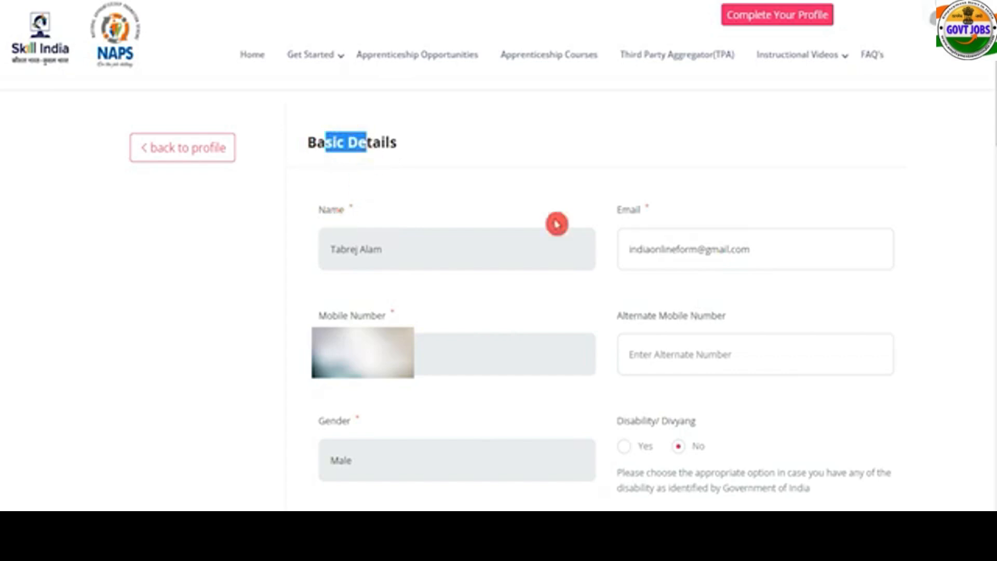
{"action": "left_click", "coordinate": [653, 352]}
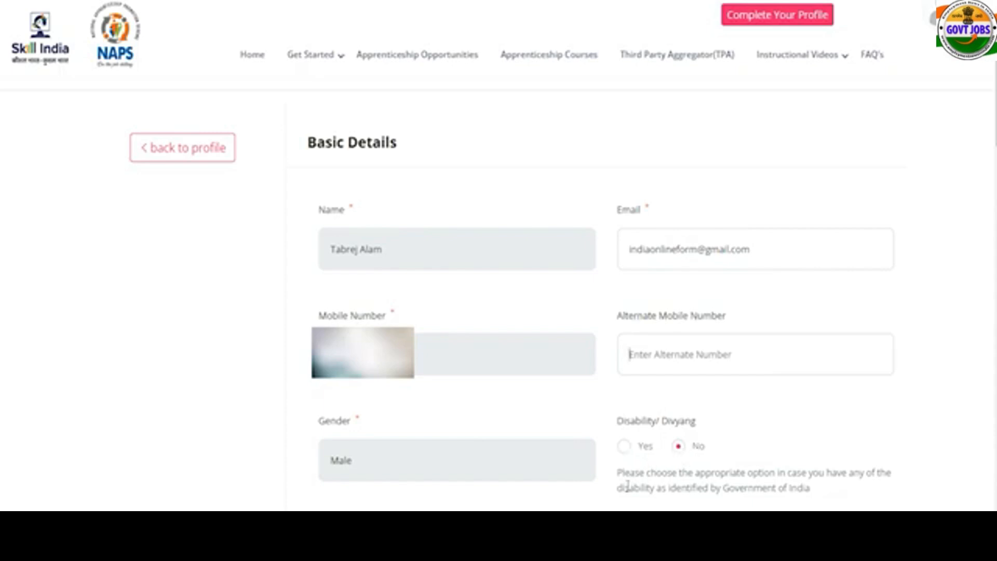
{"action": "scroll", "coordinate": [623, 489], "scroll_direction": "down", "scroll_amount": 7}
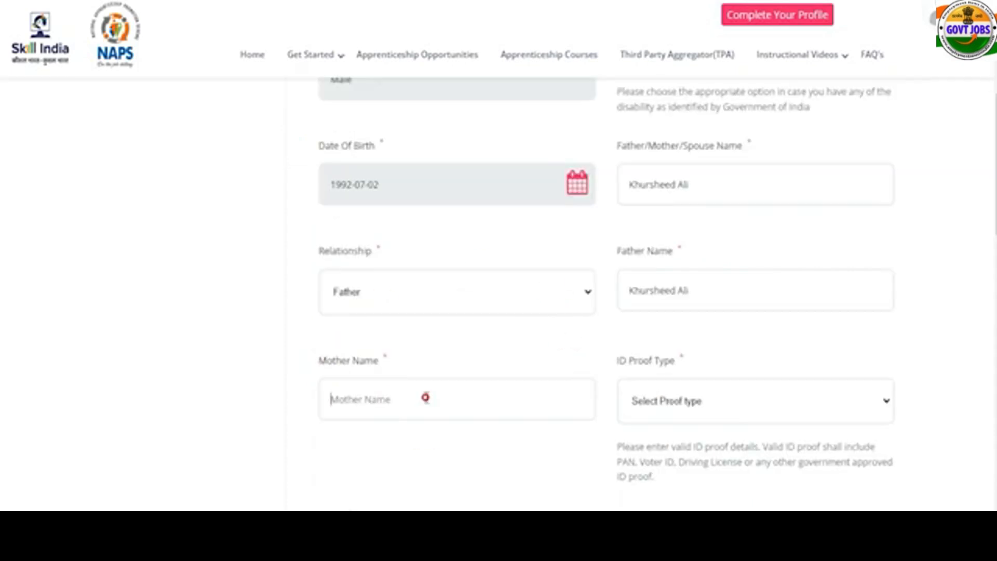
{"action": "type", "text": "R"}
{"action": "type", "text": "eena"}
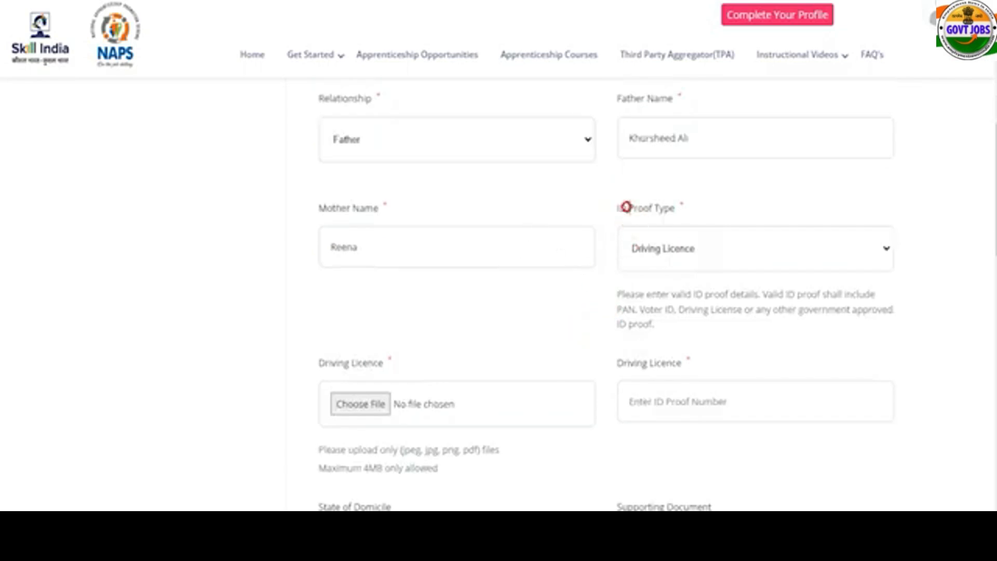
Set ID proof to Driving Licence, upload the 10th mark sheet image, and enter the ID number.
{"action": "double_click", "coordinate": [629, 208]}
{"action": "left_click", "coordinate": [669, 258]}
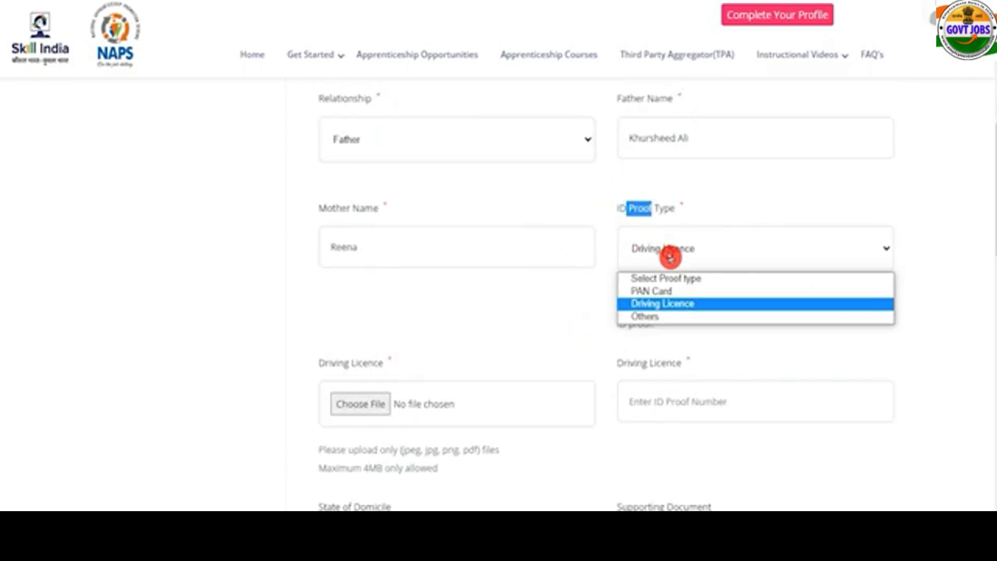
{"action": "left_click", "coordinate": [671, 306]}
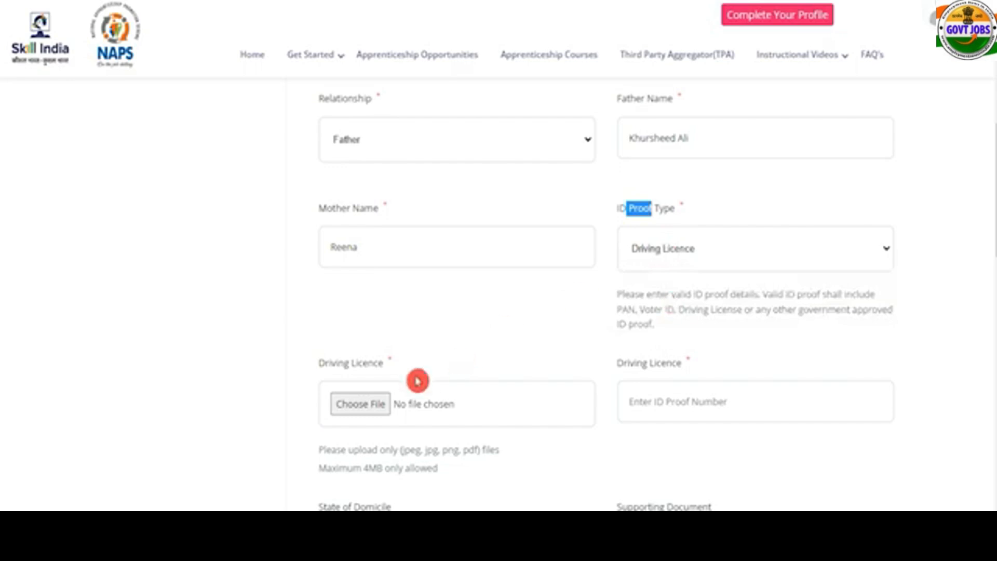
{"action": "left_click", "coordinate": [370, 406]}
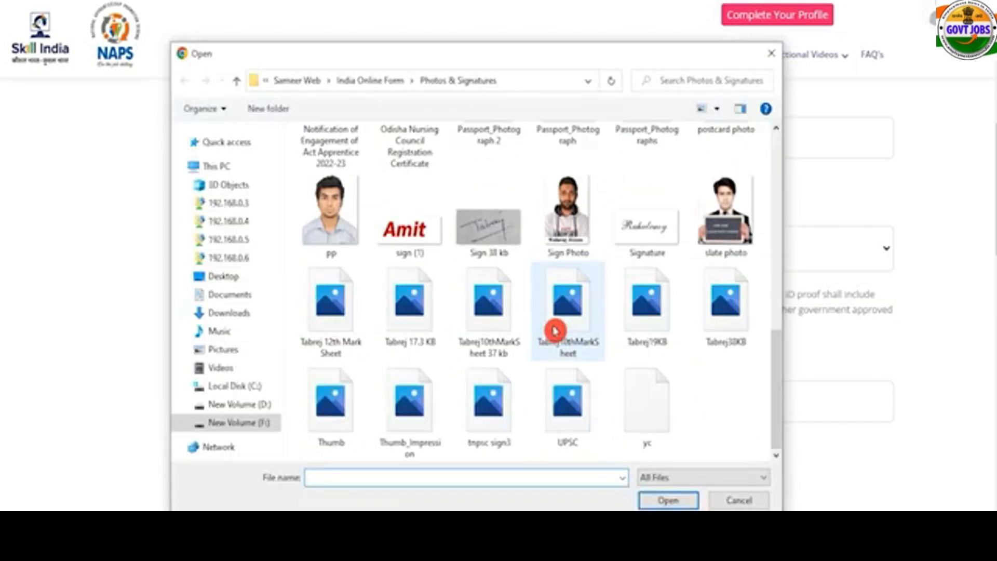
{"action": "left_click", "coordinate": [555, 330]}
{"action": "key", "text": "Return"}
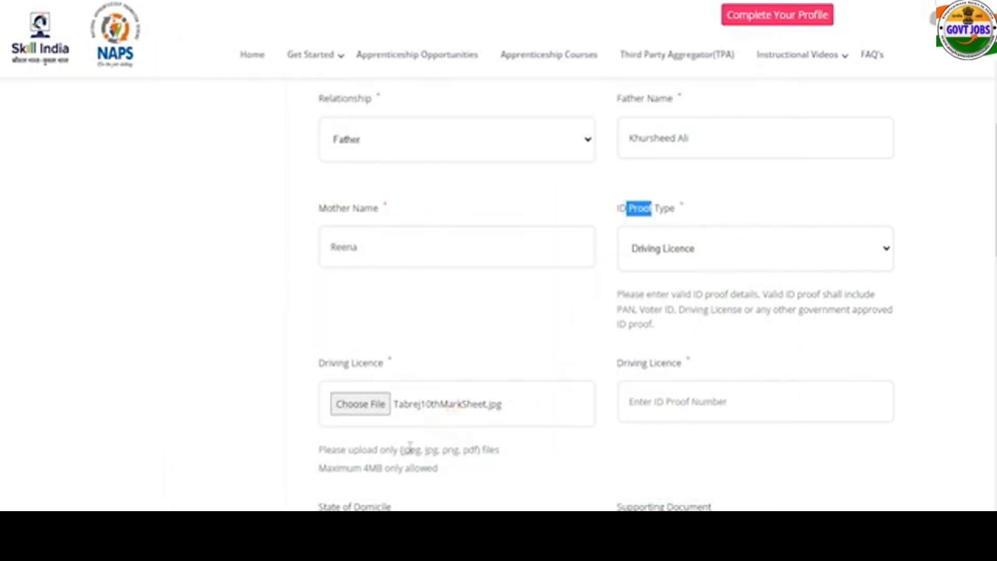
{"action": "left_click_drag", "start_coordinate": [408, 449], "coordinate": [480, 454]}
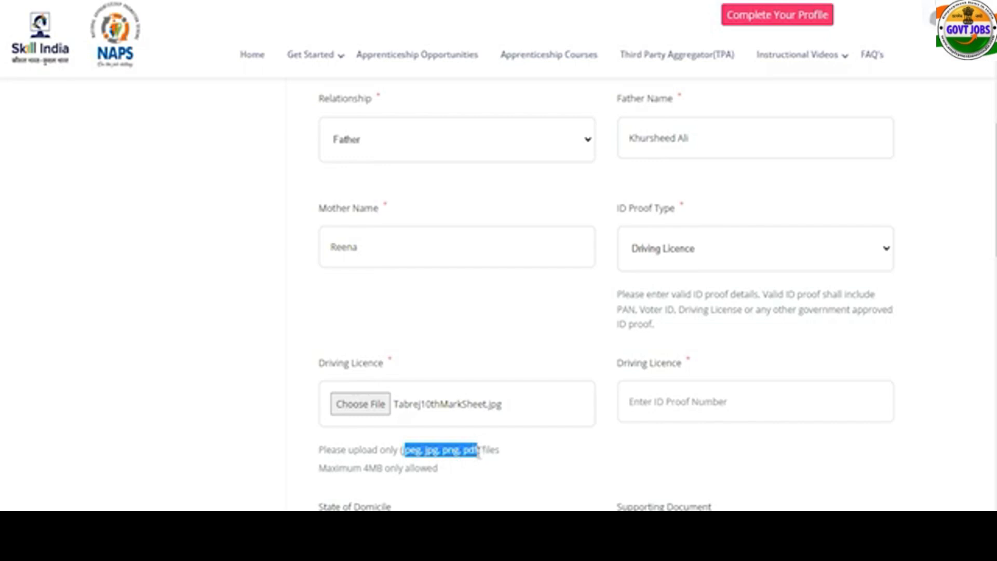
{"action": "left_click_drag", "start_coordinate": [364, 468], "coordinate": [411, 468]}
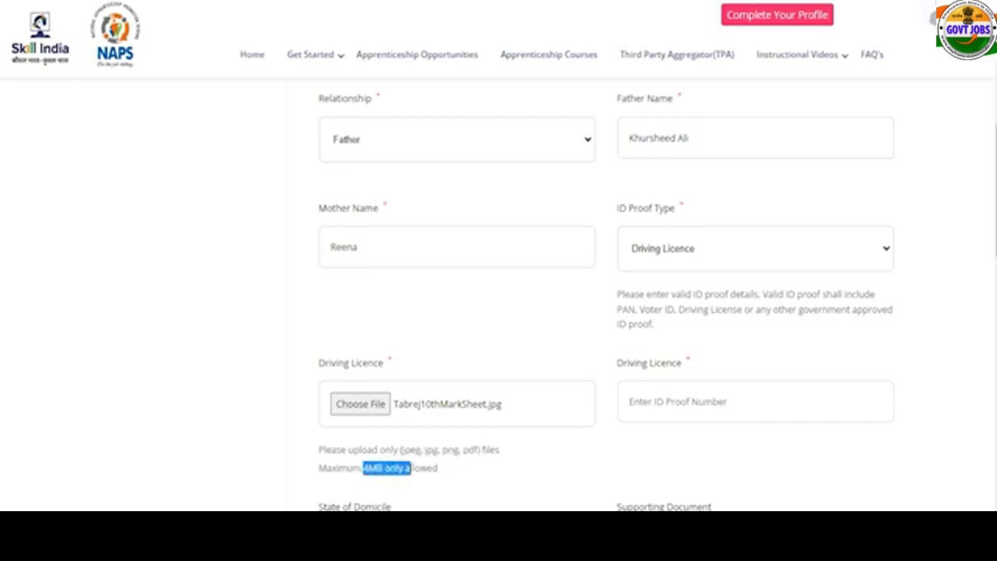
{"action": "left_click", "coordinate": [673, 402]}
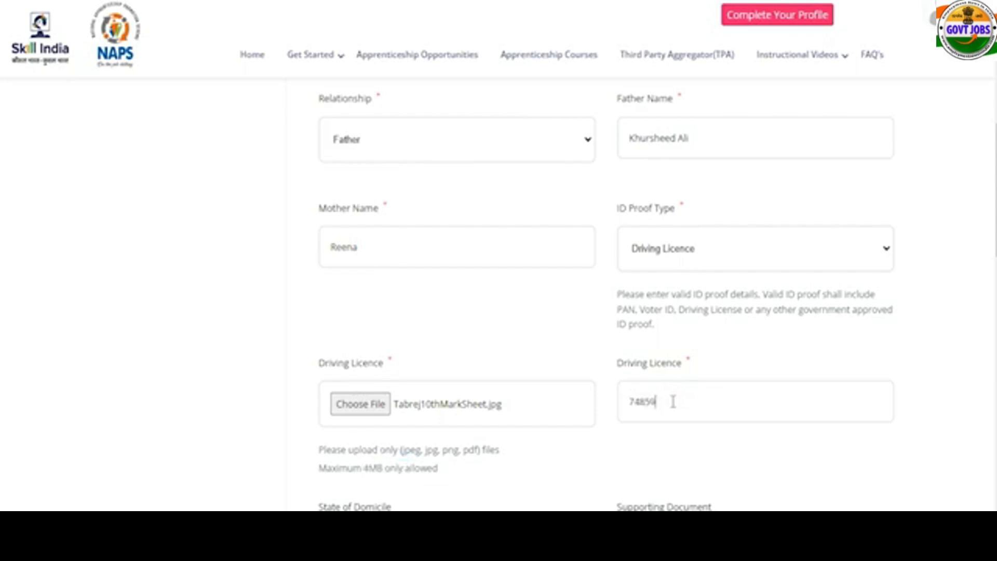
Choose Uttar Pradesh as domicile state and attach the 10th mark sheet as supporting document.
{"action": "scroll", "coordinate": [552, 466], "scroll_direction": "down", "scroll_amount": 3}
{"action": "left_click", "coordinate": [473, 402]}
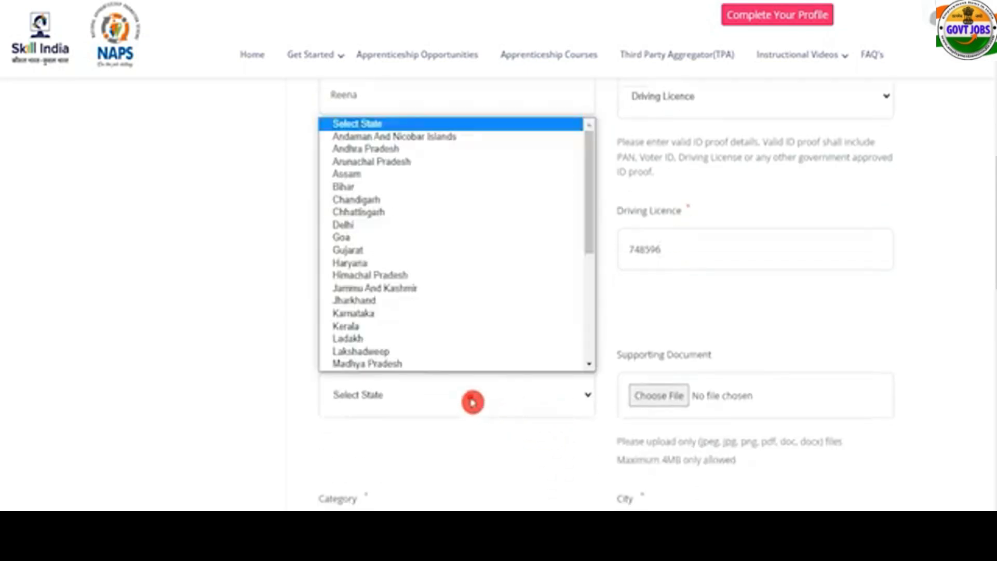
{"action": "key", "text": "u"}
{"action": "key", "text": "Return"}
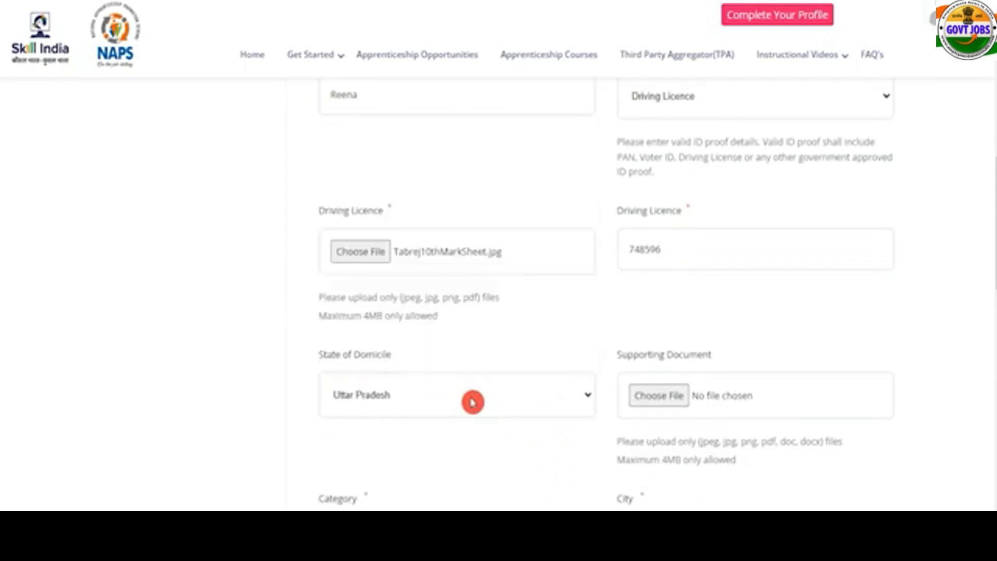
{"action": "scroll", "coordinate": [597, 415], "scroll_direction": "down", "scroll_amount": 2}
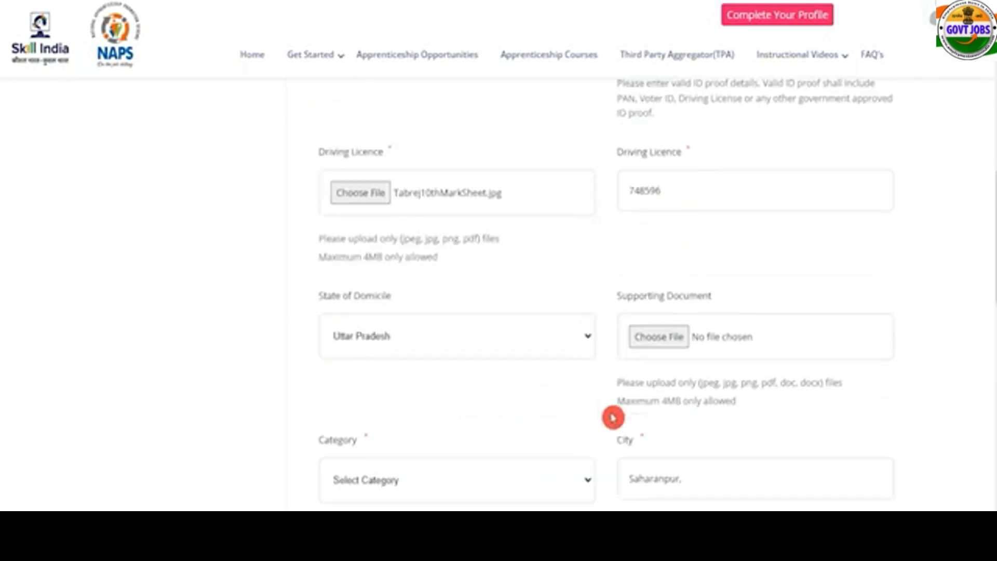
{"action": "left_click", "coordinate": [652, 328]}
{"action": "scroll", "coordinate": [650, 327], "scroll_direction": "down", "scroll_amount": 10}
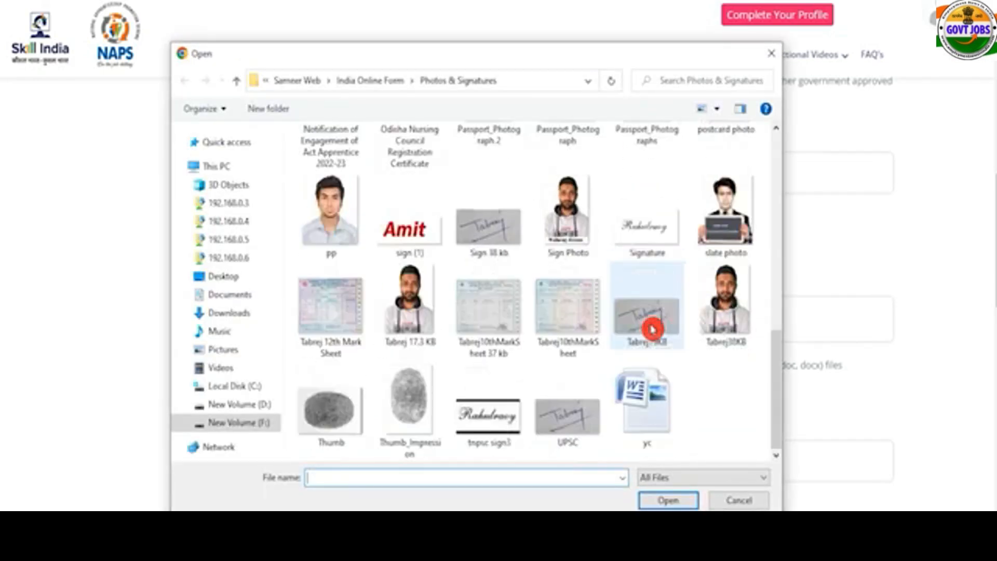
{"action": "double_click", "coordinate": [574, 343]}
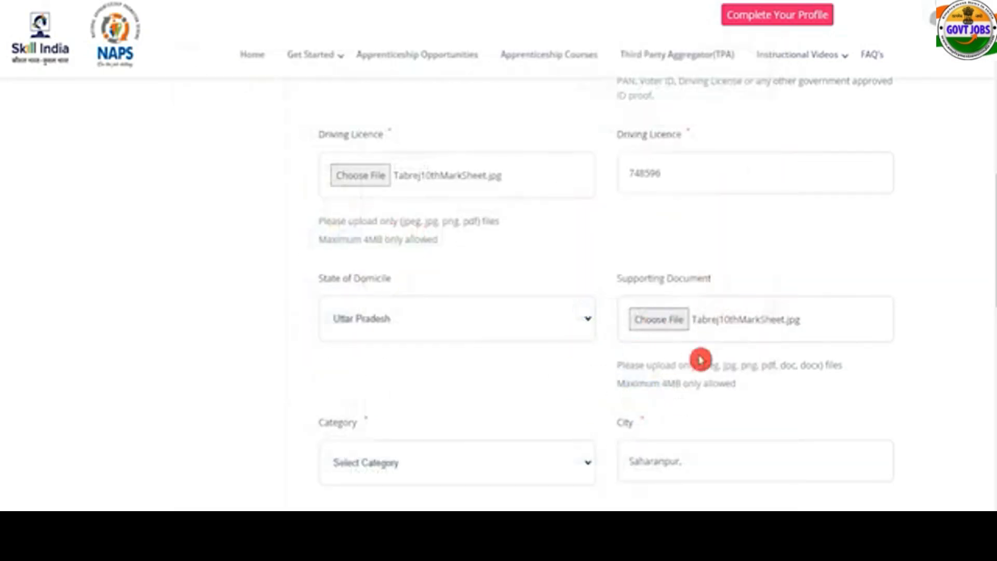
Set the category to Schedule Caste and review the city and address entries.
{"action": "scroll", "coordinate": [701, 359], "scroll_direction": "down", "scroll_amount": 3}
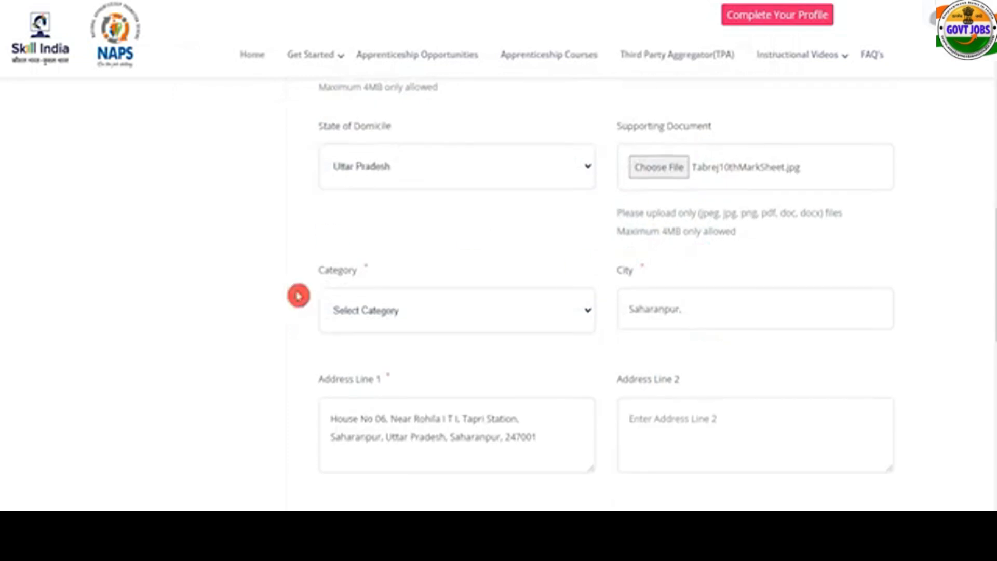
{"action": "left_click", "coordinate": [383, 312]}
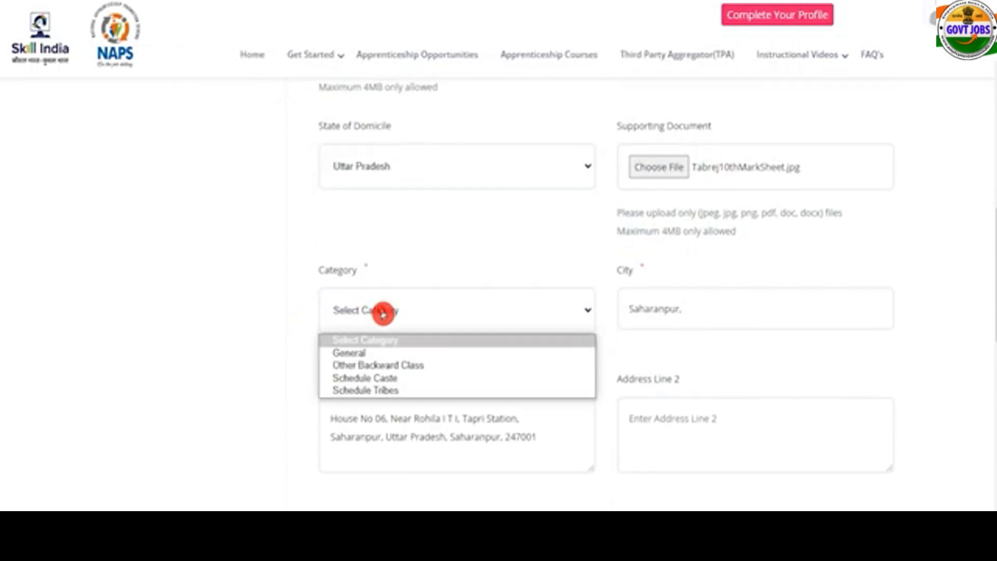
{"action": "left_click", "coordinate": [384, 378]}
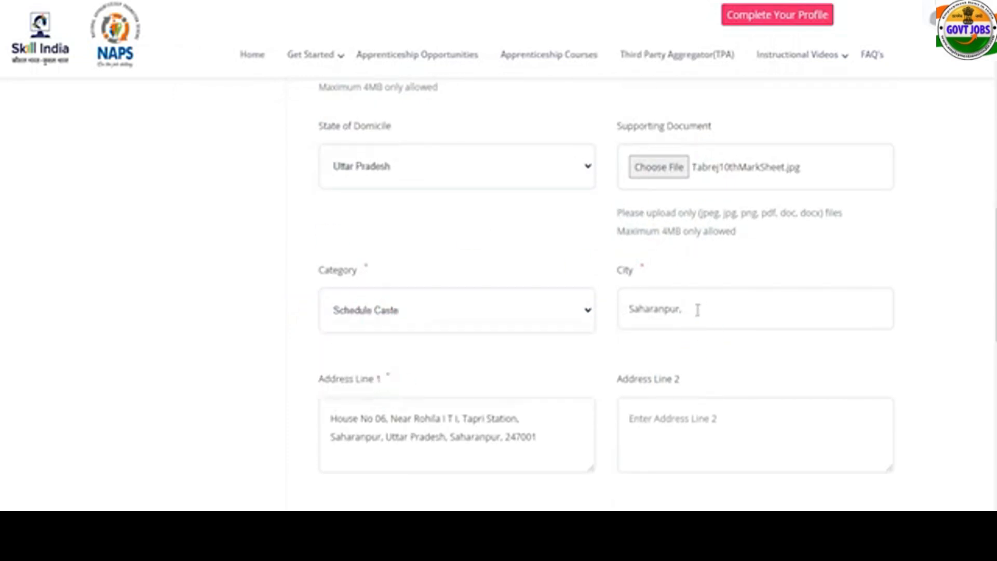
{"action": "left_click", "coordinate": [698, 310]}
{"action": "left_click", "coordinate": [554, 434]}
{"action": "scroll", "coordinate": [555, 434], "scroll_direction": "down", "scroll_amount": 4}
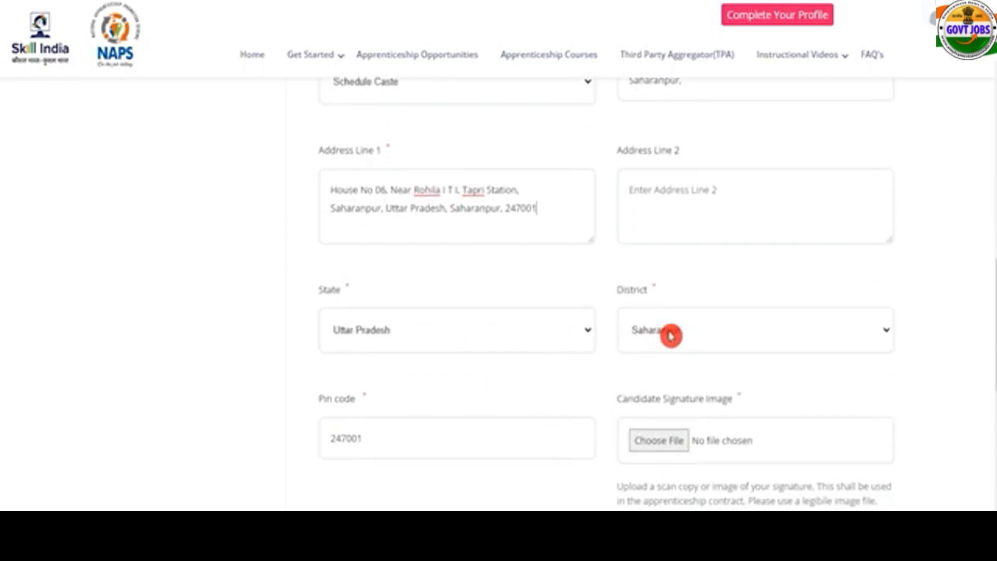
Attach ArmySign.jpg as the signature image after checking its file size limit.
{"action": "scroll", "coordinate": [548, 418], "scroll_direction": "down", "scroll_amount": 1}
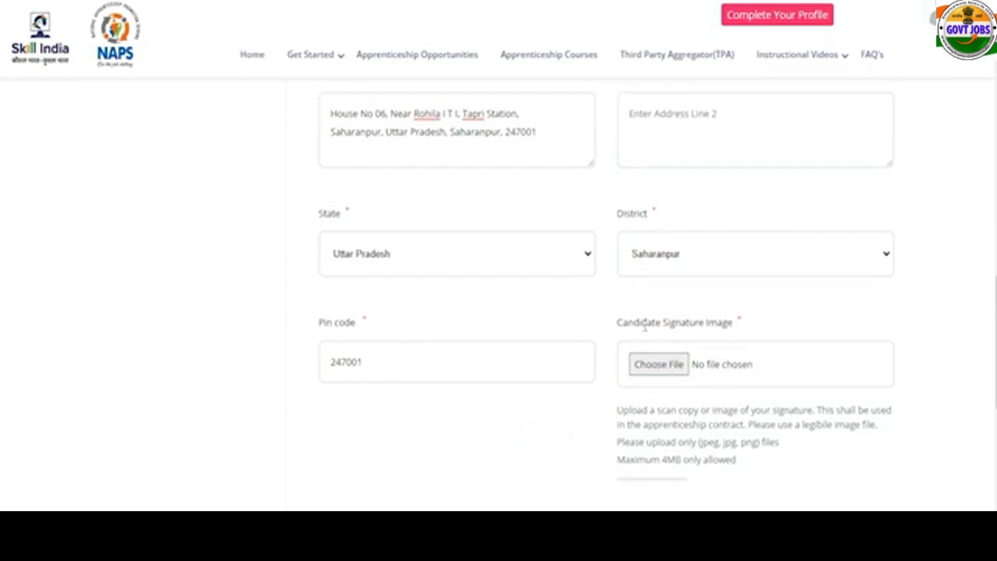
{"action": "left_click", "coordinate": [666, 357]}
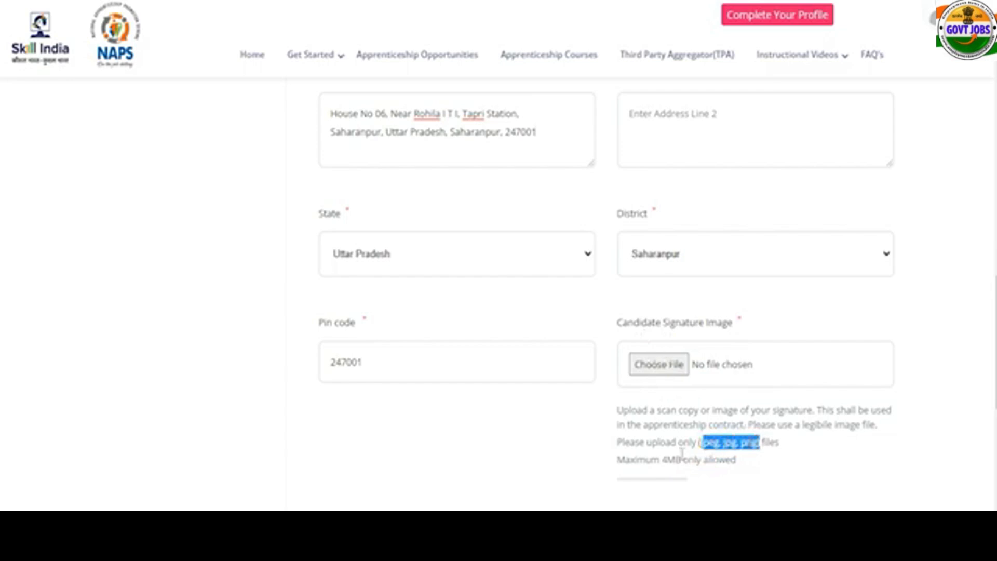
{"action": "left_click_drag", "start_coordinate": [662, 461], "coordinate": [695, 460]}
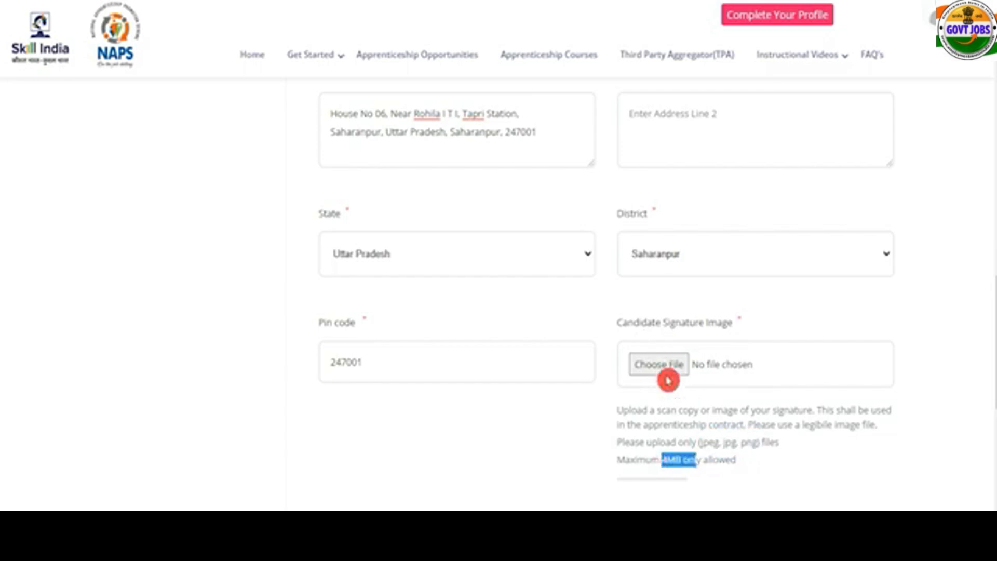
{"action": "left_click", "coordinate": [668, 378]}
{"action": "double_click", "coordinate": [488, 357]}
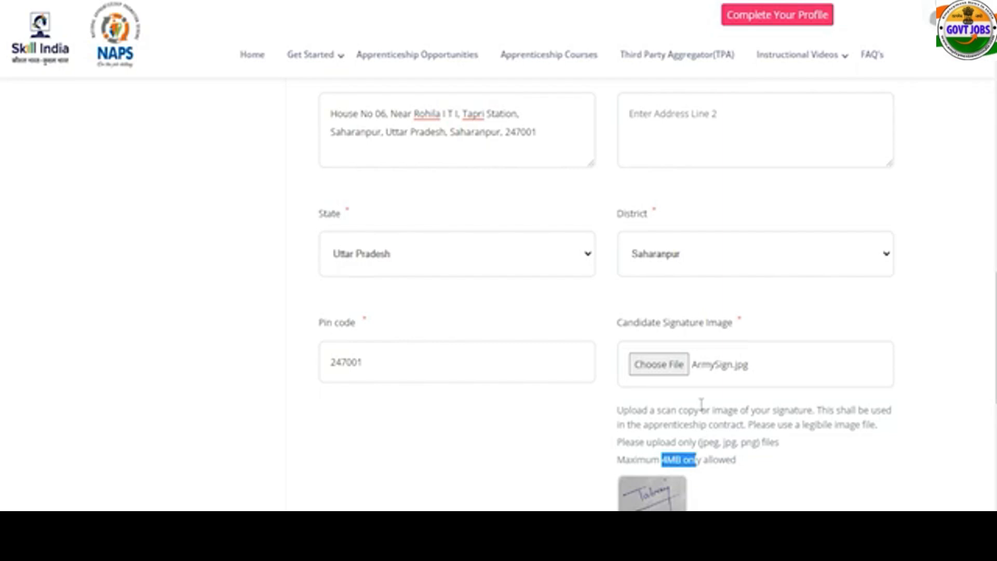
{"action": "scroll", "coordinate": [702, 405], "scroll_direction": "down", "scroll_amount": 5}
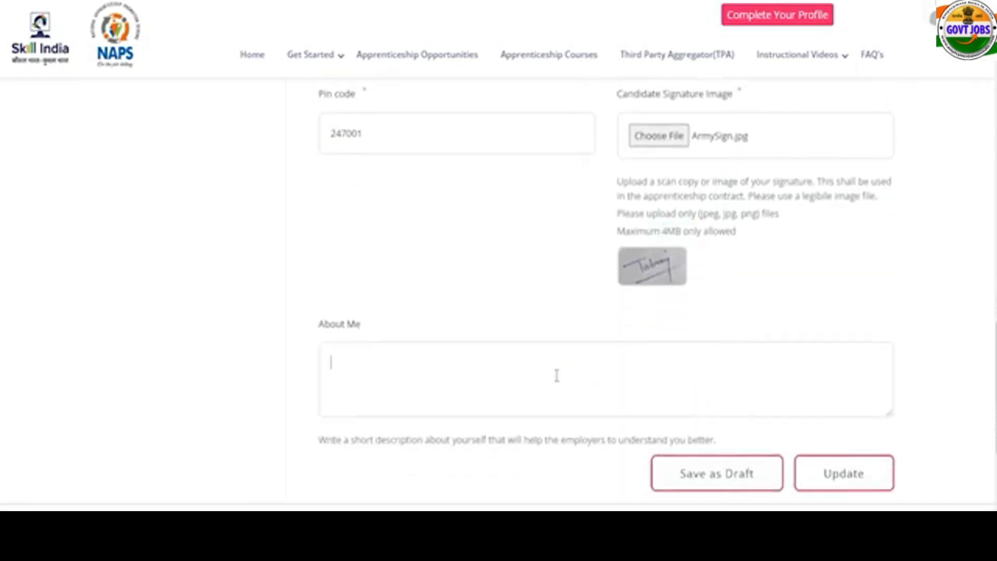
{"action": "left_click_drag", "start_coordinate": [330, 322], "coordinate": [384, 361]}
Save the updated profile, then go to the Candidates Dashboard via the account menu.
{"action": "left_click", "coordinate": [860, 476]}
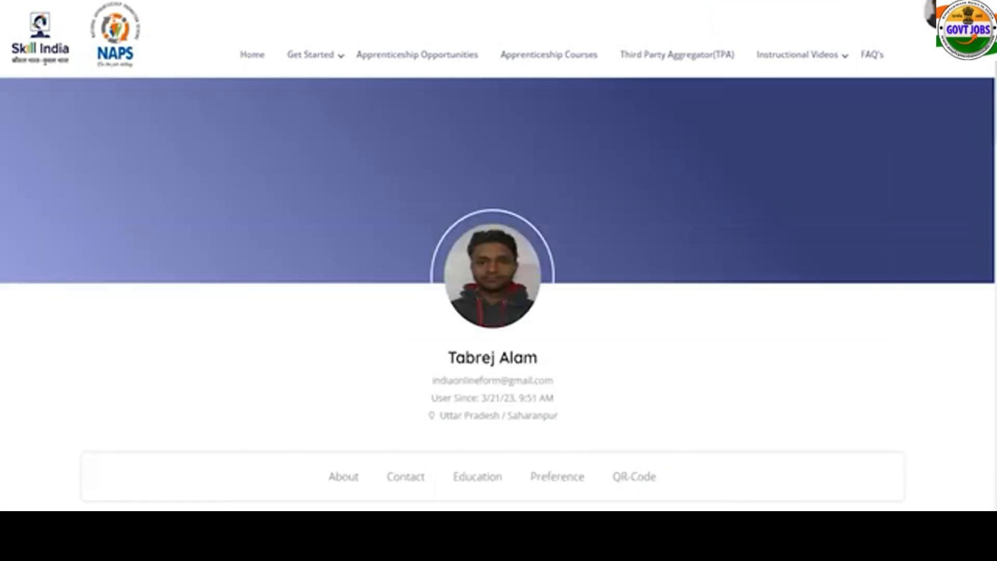
{"action": "left_click", "coordinate": [930, 15]}
{"action": "left_click", "coordinate": [888, 113]}
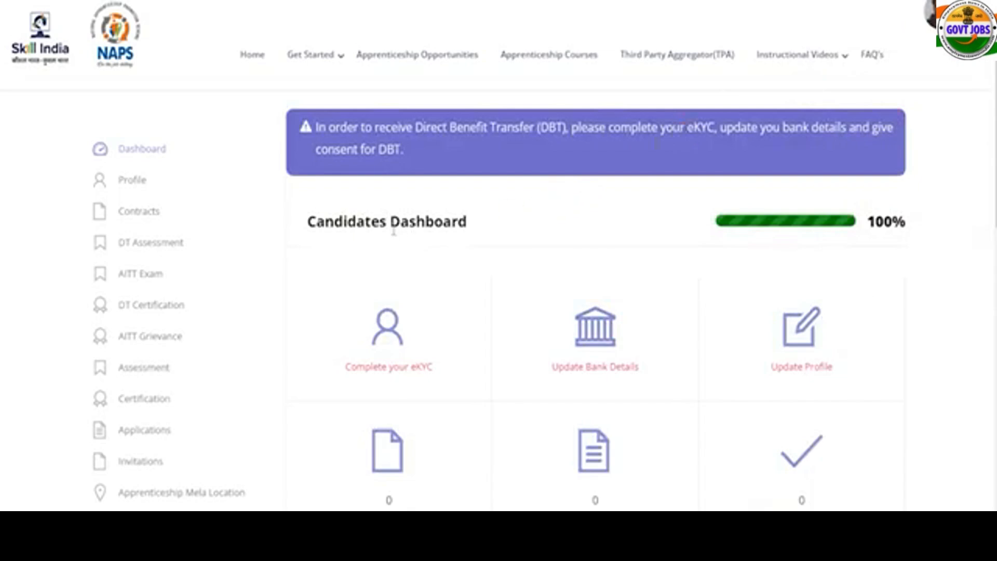
{"action": "left_click_drag", "start_coordinate": [344, 222], "coordinate": [414, 221]}
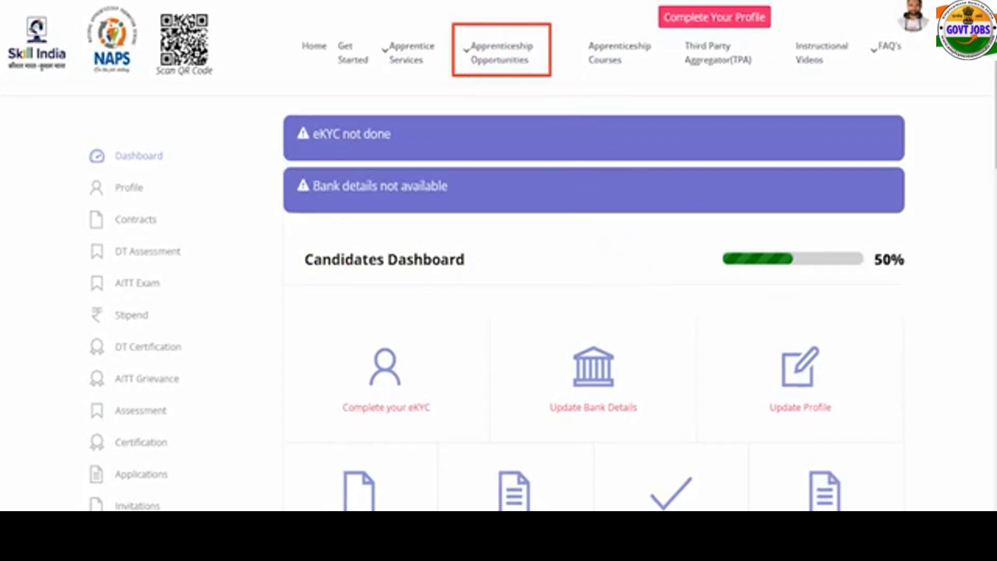
Search opportunities for South East Central Railway and filter to the Sr. Divisional Personnel Officer Bilaspur establishment.
{"action": "left_click", "coordinate": [492, 59]}
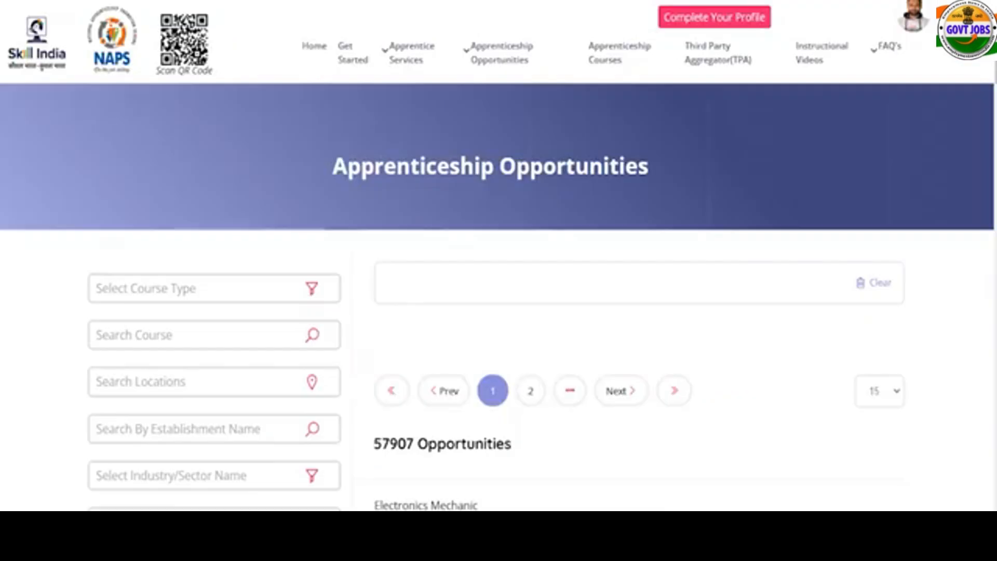
{"action": "scroll", "coordinate": [364, 325], "scroll_direction": "down", "scroll_amount": 3}
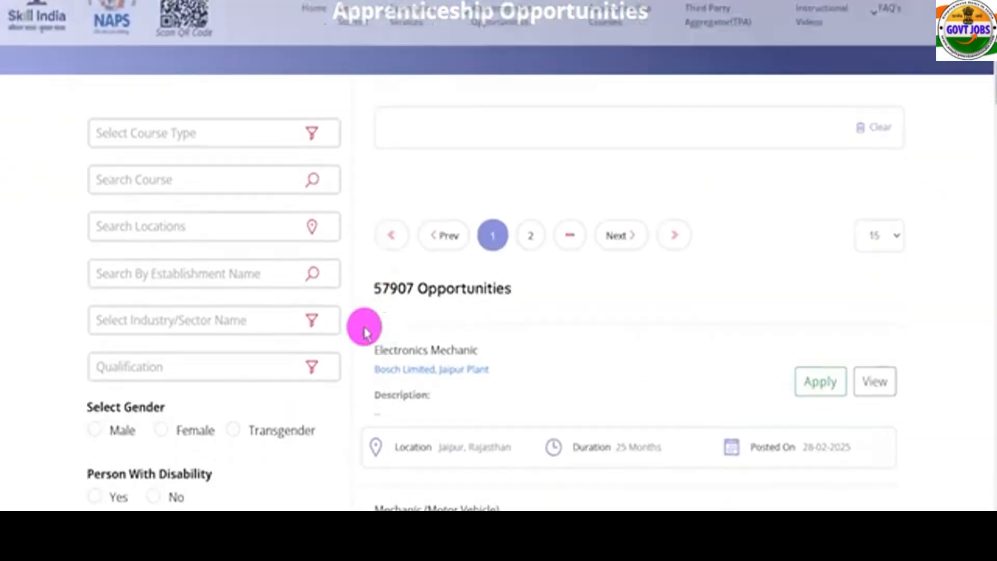
{"action": "left_click", "coordinate": [165, 276]}
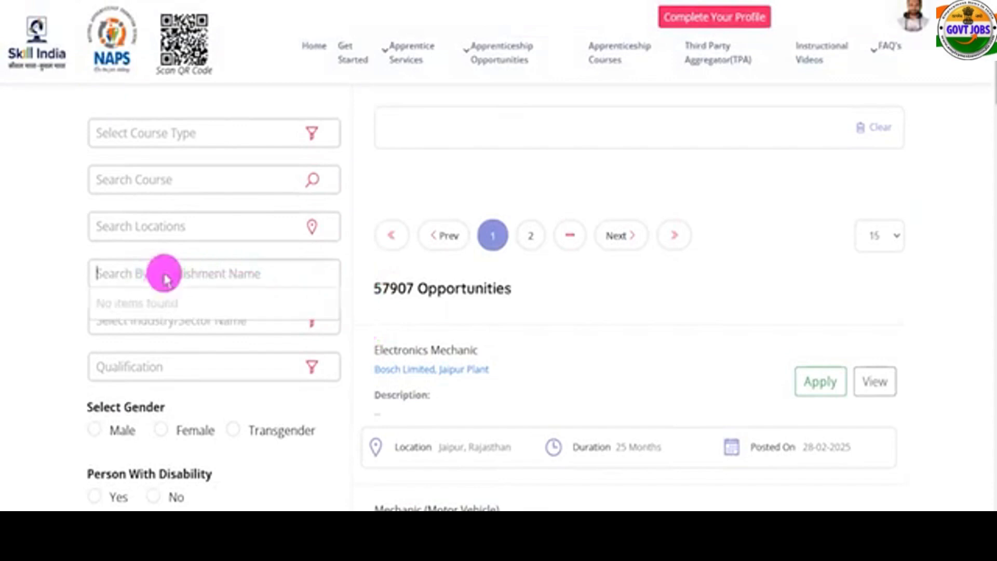
{"action": "type", "text": "South East Central Railway"}
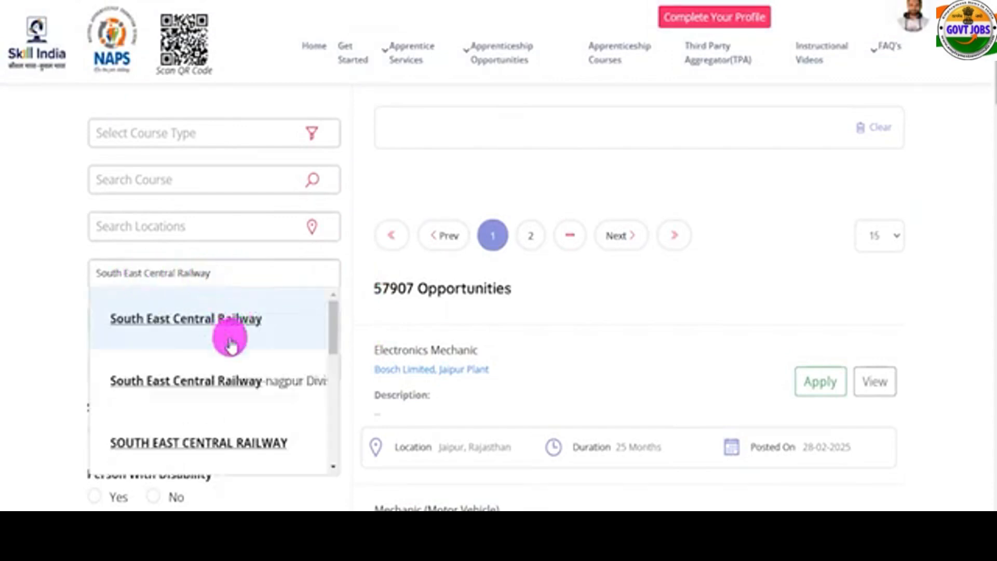
{"action": "scroll", "coordinate": [237, 374], "scroll_direction": "down", "scroll_amount": 5}
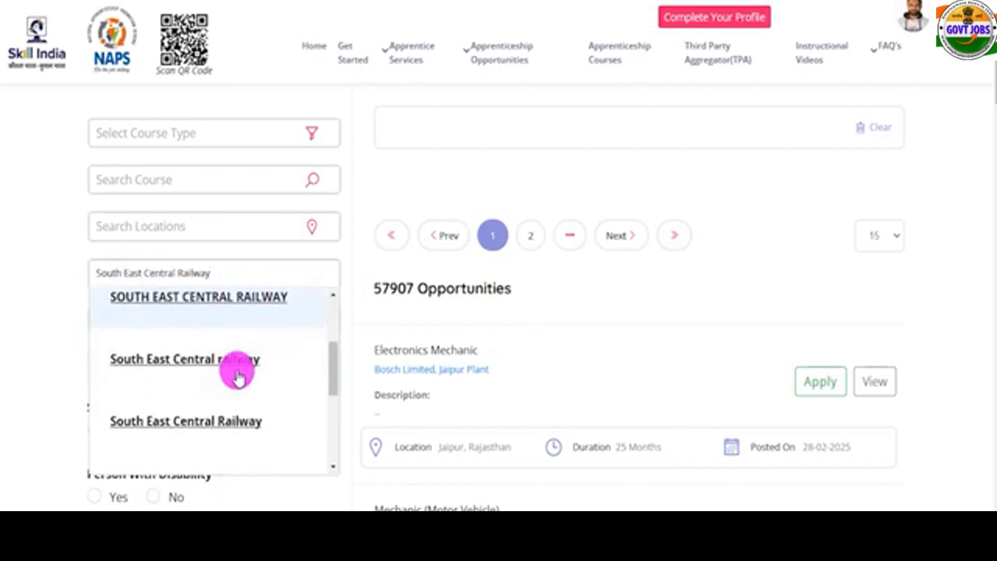
{"action": "scroll", "coordinate": [237, 374], "scroll_direction": "down", "scroll_amount": 2}
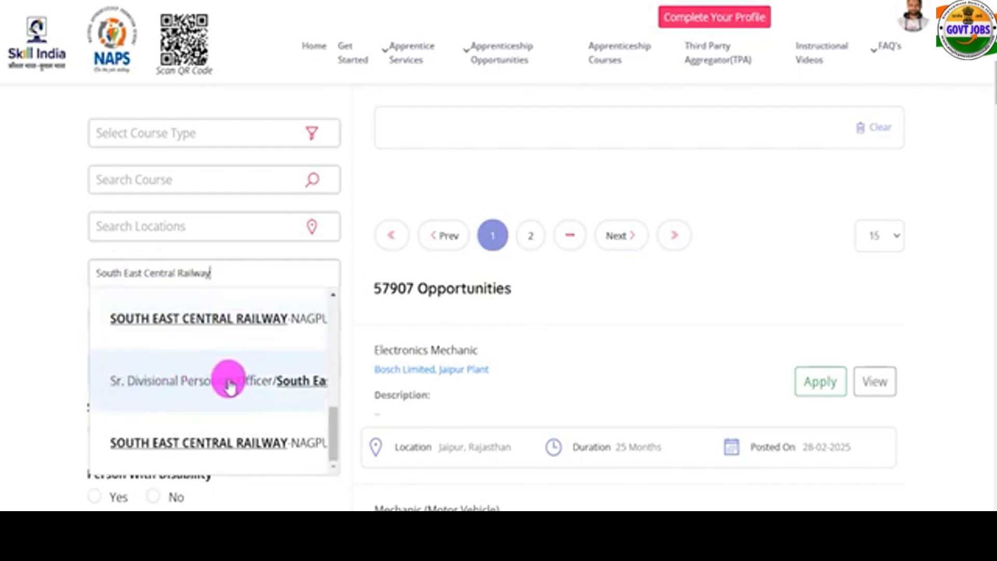
{"action": "left_click", "coordinate": [298, 387]}
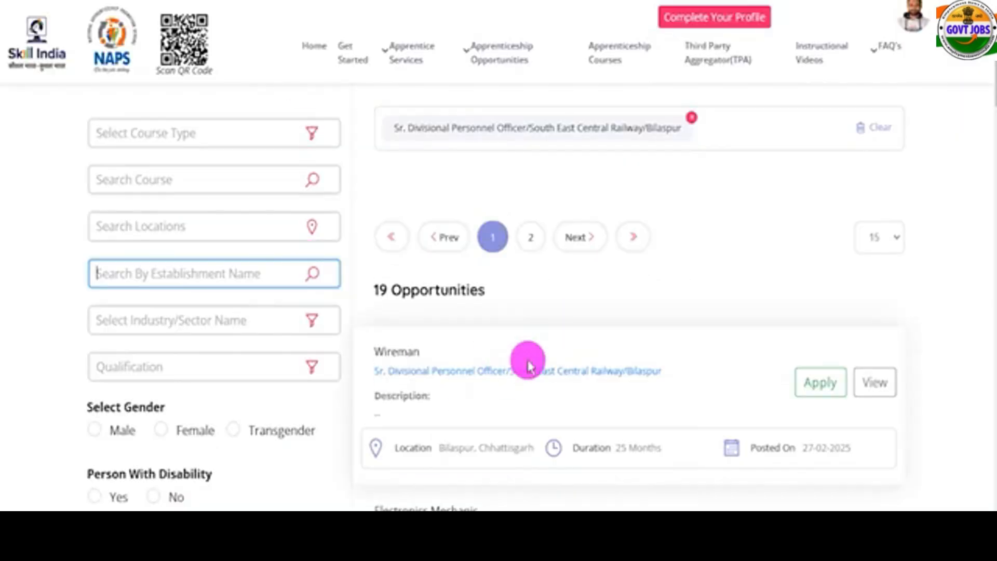
{"action": "scroll", "coordinate": [528, 364], "scroll_direction": "down", "scroll_amount": 3}
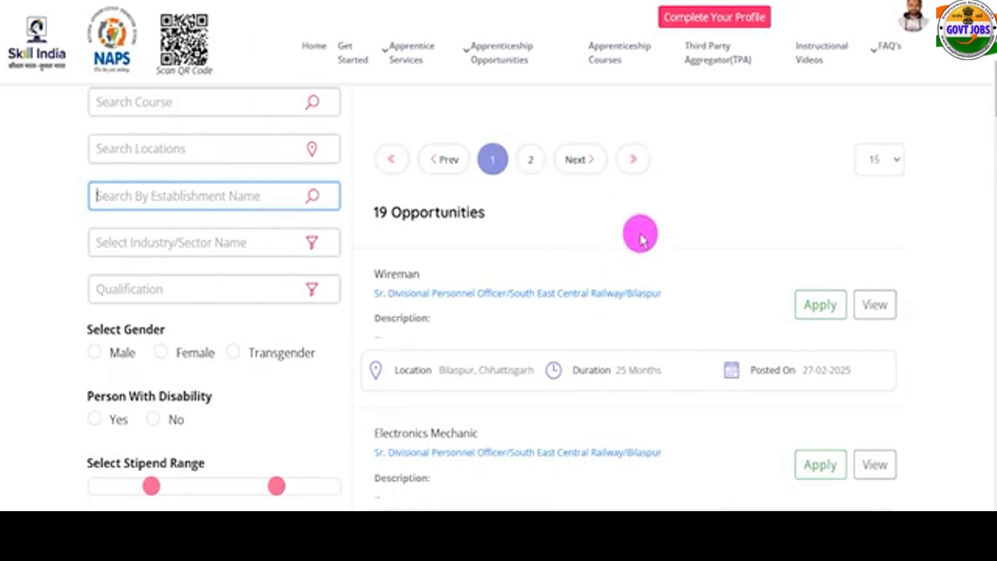
{"action": "scroll", "coordinate": [905, 337], "scroll_direction": "down", "scroll_amount": 3}
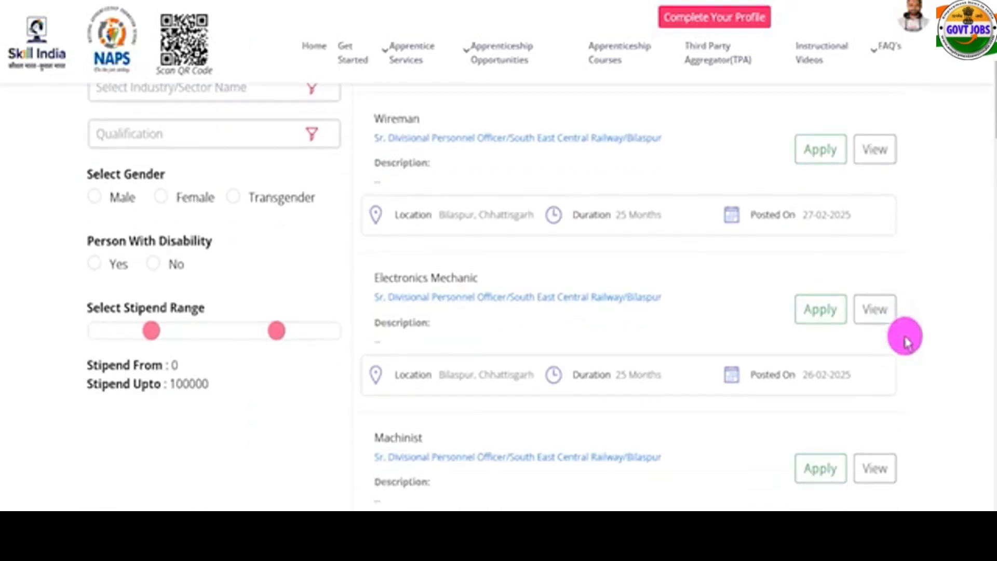
{"action": "scroll", "coordinate": [669, 366], "scroll_direction": "down", "scroll_amount": 10}
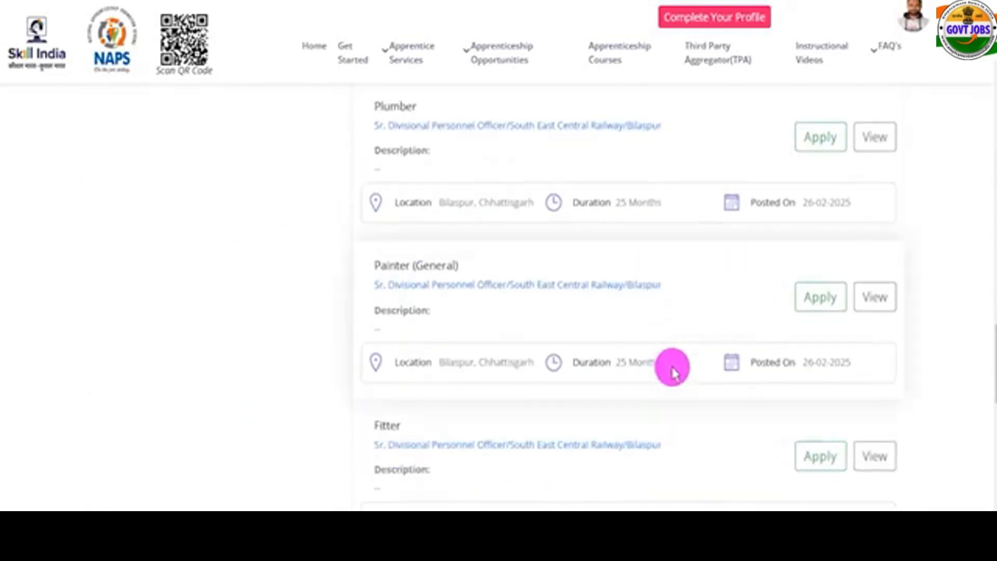
{"action": "scroll", "coordinate": [673, 369], "scroll_direction": "down", "scroll_amount": 2}
{"action": "left_click", "coordinate": [874, 377]}
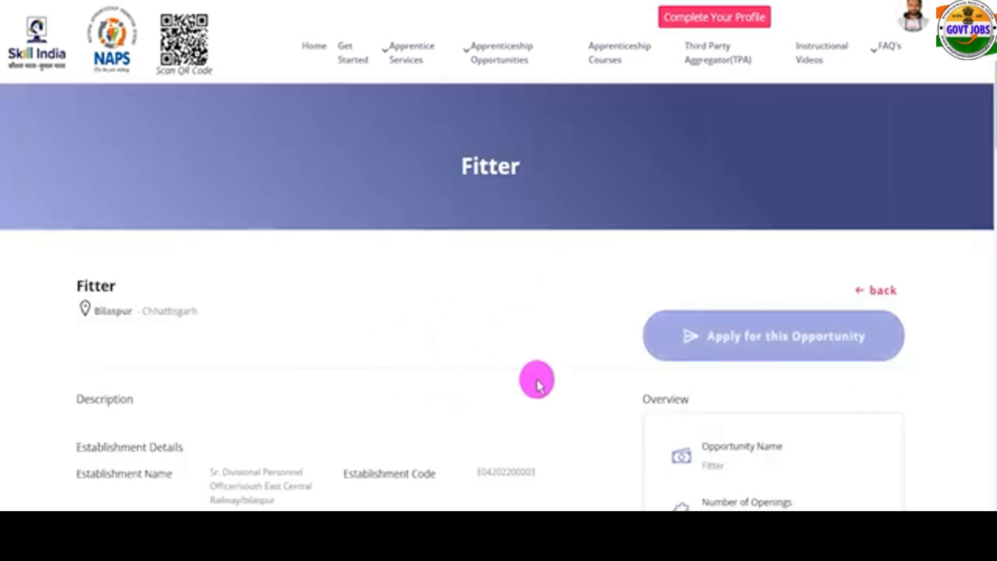
{"action": "scroll", "coordinate": [537, 382], "scroll_direction": "down", "scroll_amount": 1}
{"action": "scroll", "coordinate": [536, 382], "scroll_direction": "down", "scroll_amount": 4}
{"action": "scroll", "coordinate": [537, 381], "scroll_direction": "down", "scroll_amount": 2}
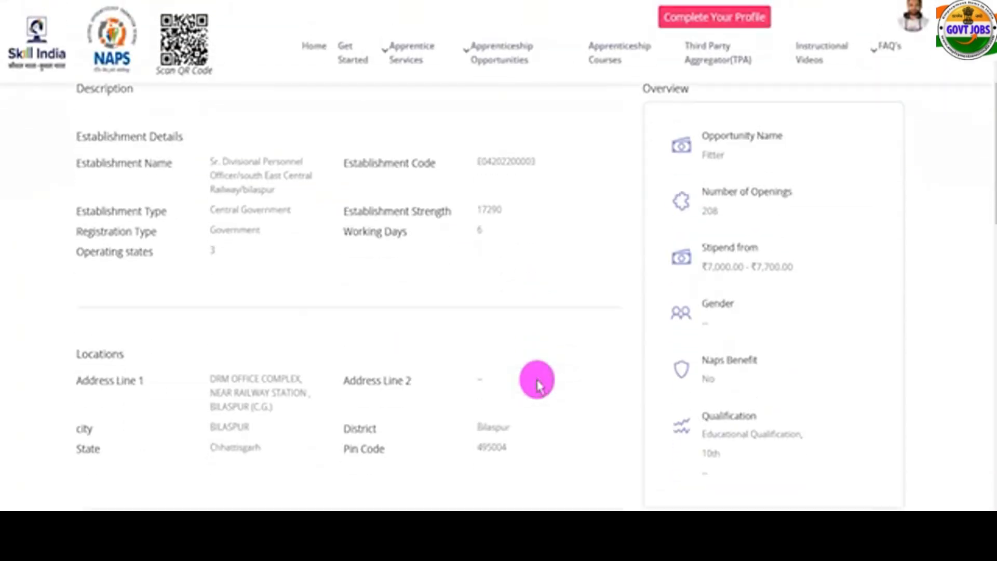
{"action": "scroll", "coordinate": [536, 382], "scroll_direction": "up", "scroll_amount": 6}
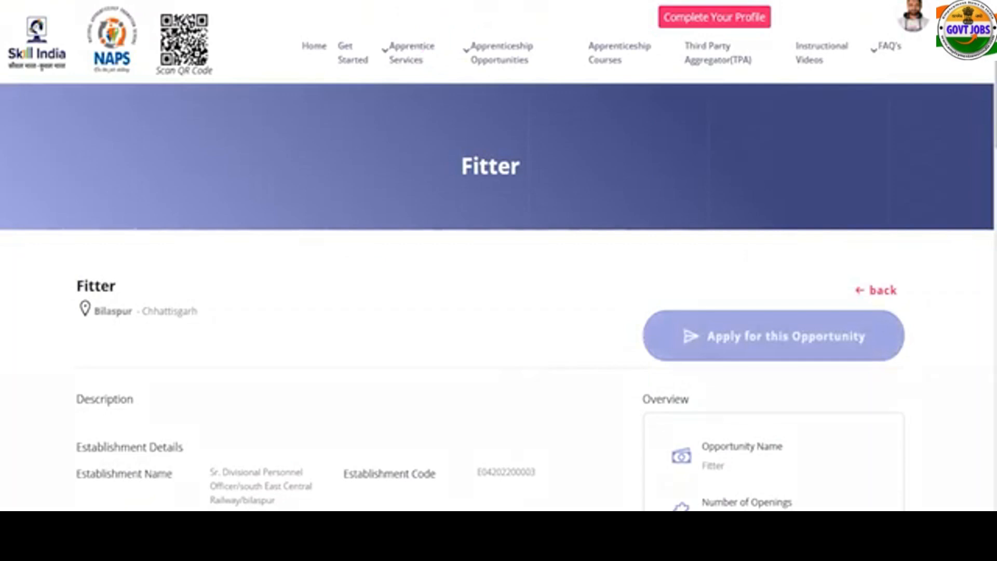
{"action": "left_click_drag", "start_coordinate": [657, 291], "coordinate": [882, 365]}
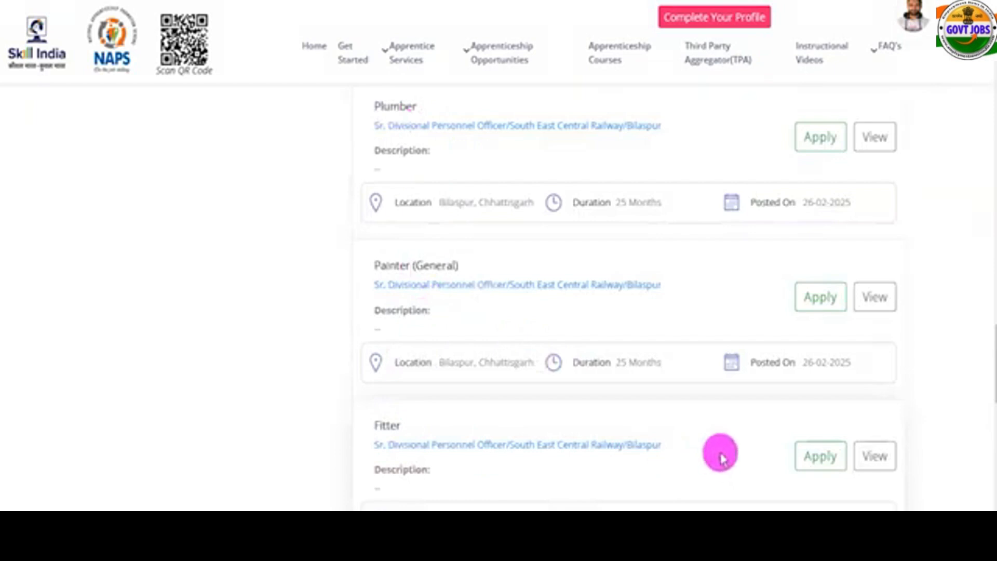
Apply for Fitter with DRM OFFICE COMPLEX, NEAR RAILWAY STATION as preferred location.
{"action": "left_click", "coordinate": [810, 465]}
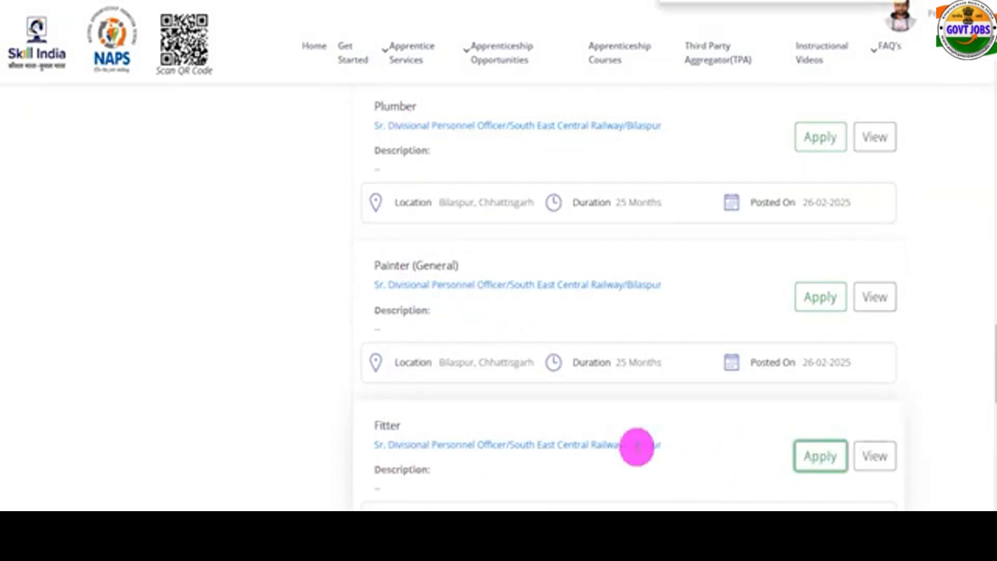
{"action": "left_click", "coordinate": [814, 464]}
{"action": "left_click", "coordinate": [443, 285]}
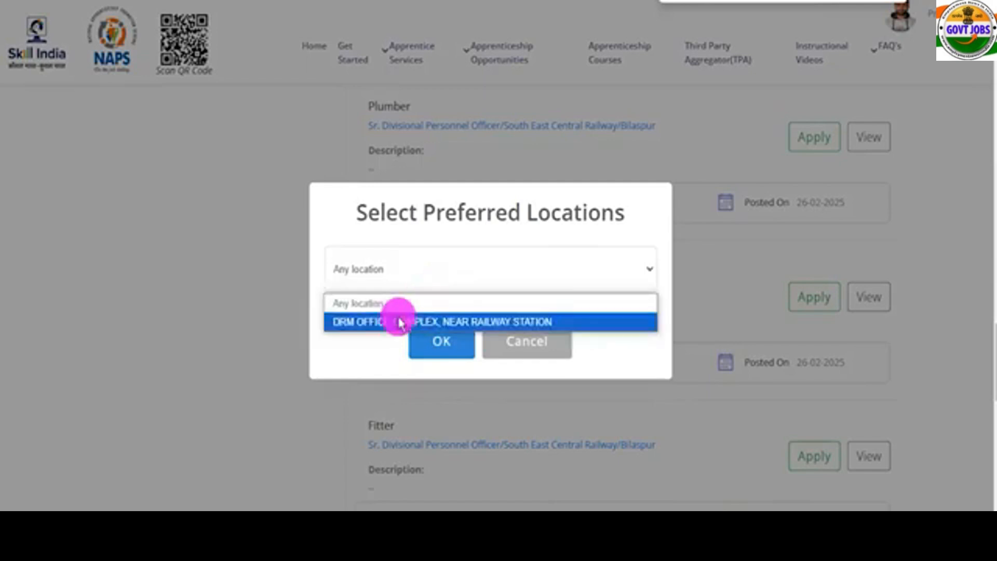
{"action": "left_click", "coordinate": [397, 319]}
{"action": "left_click", "coordinate": [435, 343]}
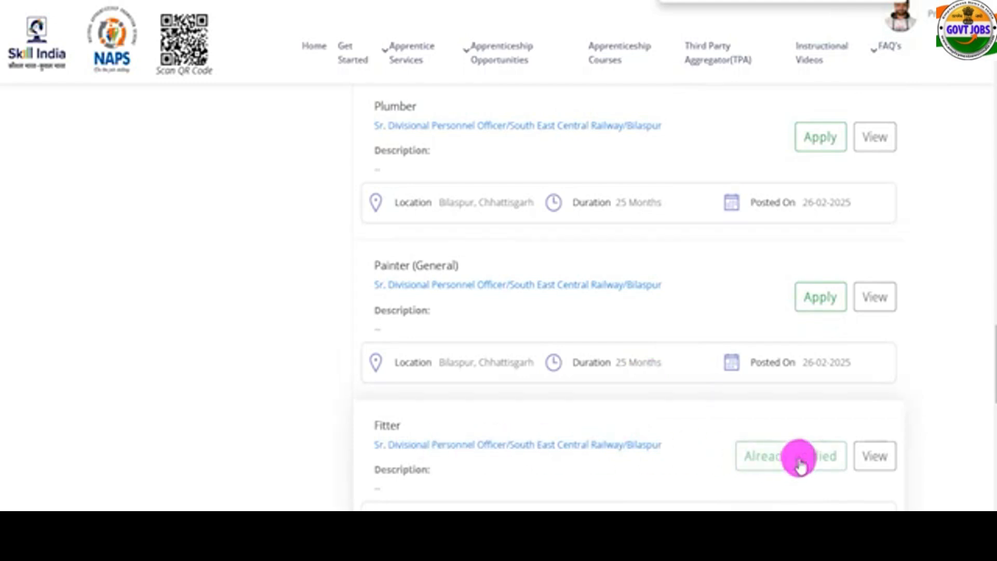
{"action": "scroll", "coordinate": [800, 464], "scroll_direction": "down", "scroll_amount": 2}
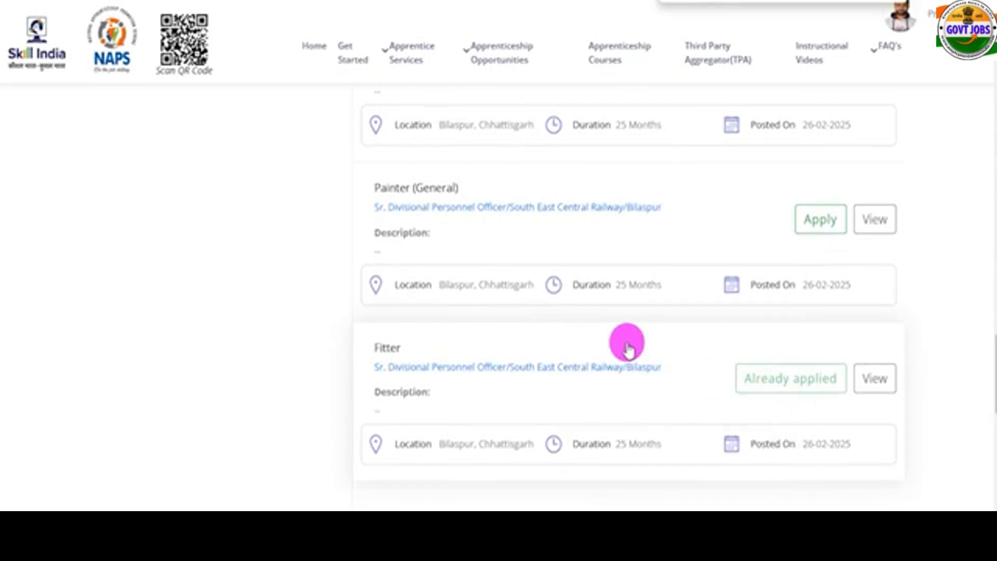
{"action": "scroll", "coordinate": [746, 379], "scroll_direction": "up", "scroll_amount": 5}
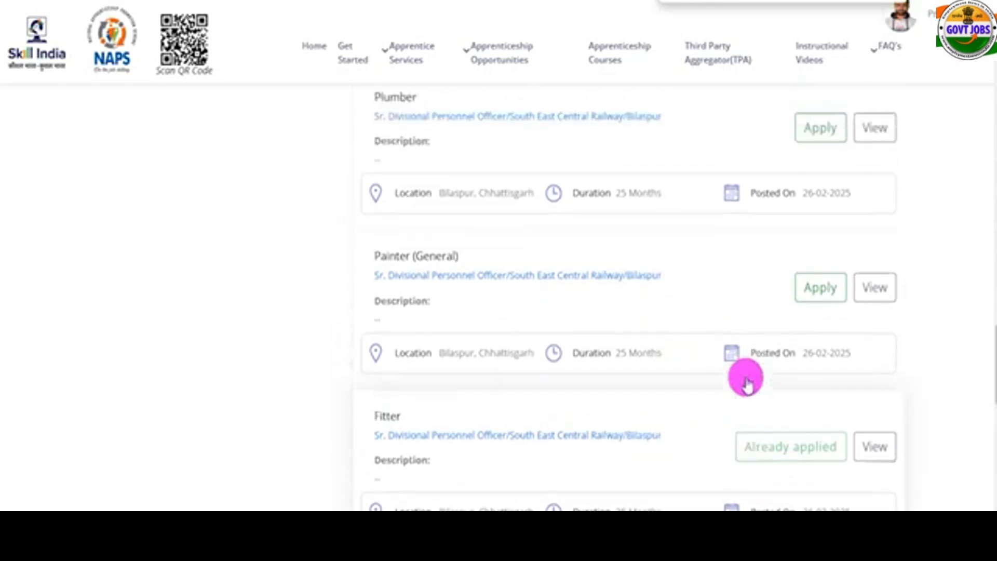
View the Fitter application from the dashboard's Applications list, showing Already Applied On Feb 28, 2025.
{"action": "left_click", "coordinate": [925, 19]}
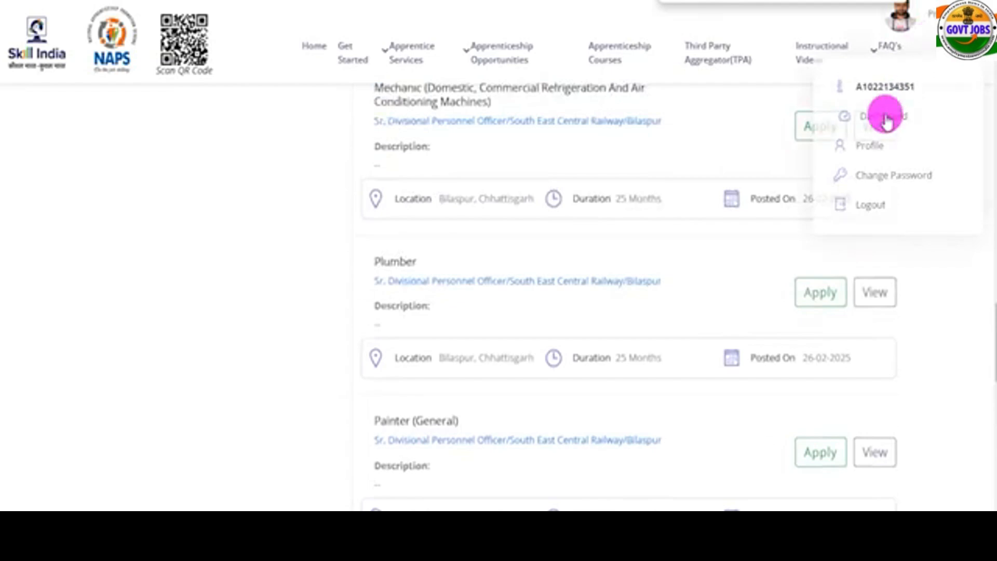
{"action": "left_click", "coordinate": [886, 116]}
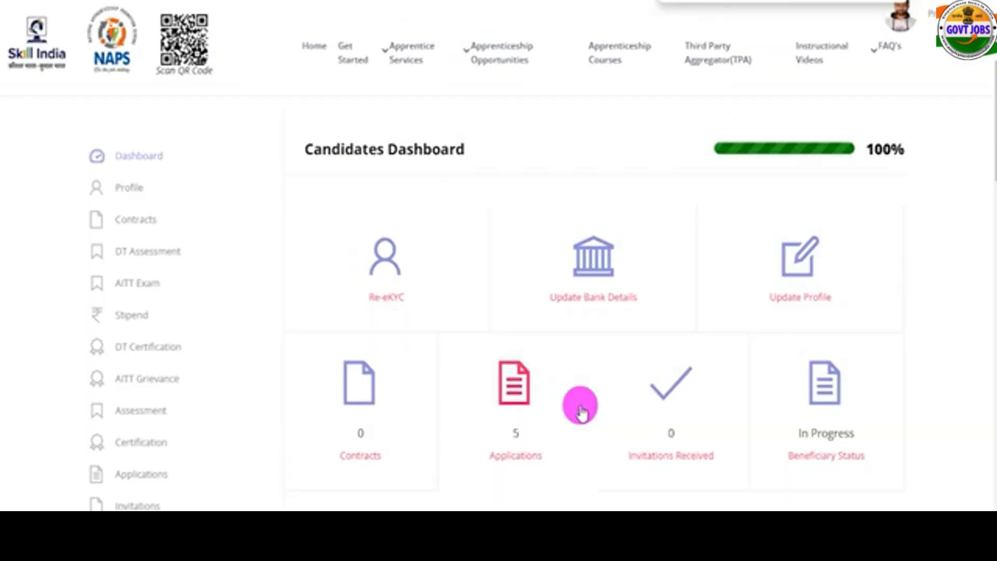
{"action": "left_click", "coordinate": [517, 461]}
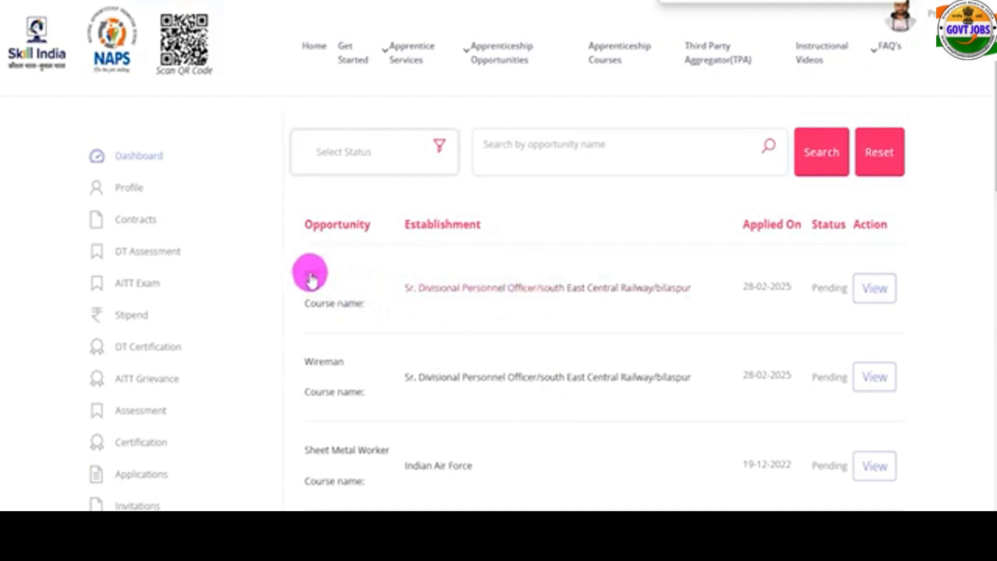
{"action": "left_click", "coordinate": [872, 297]}
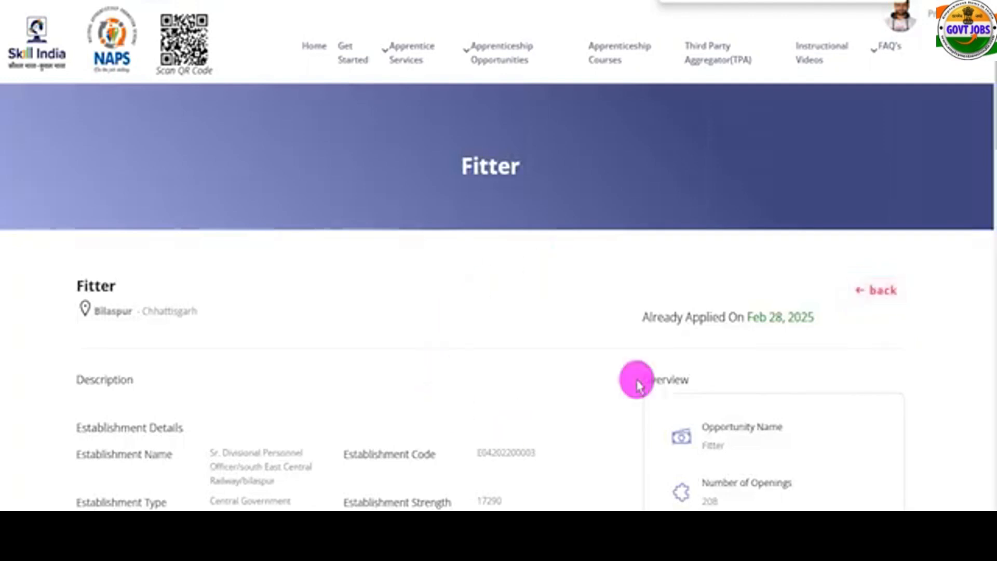
{"action": "left_click_drag", "start_coordinate": [650, 314], "coordinate": [808, 316]}
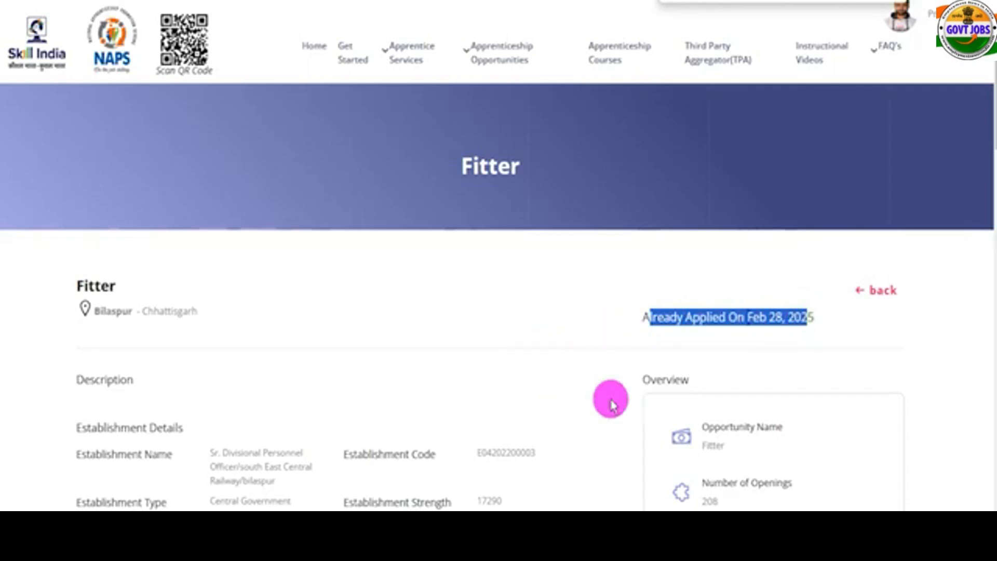
{"action": "scroll", "coordinate": [611, 403], "scroll_direction": "down", "scroll_amount": 2}
{"action": "scroll", "coordinate": [612, 403], "scroll_direction": "up", "scroll_amount": 3}
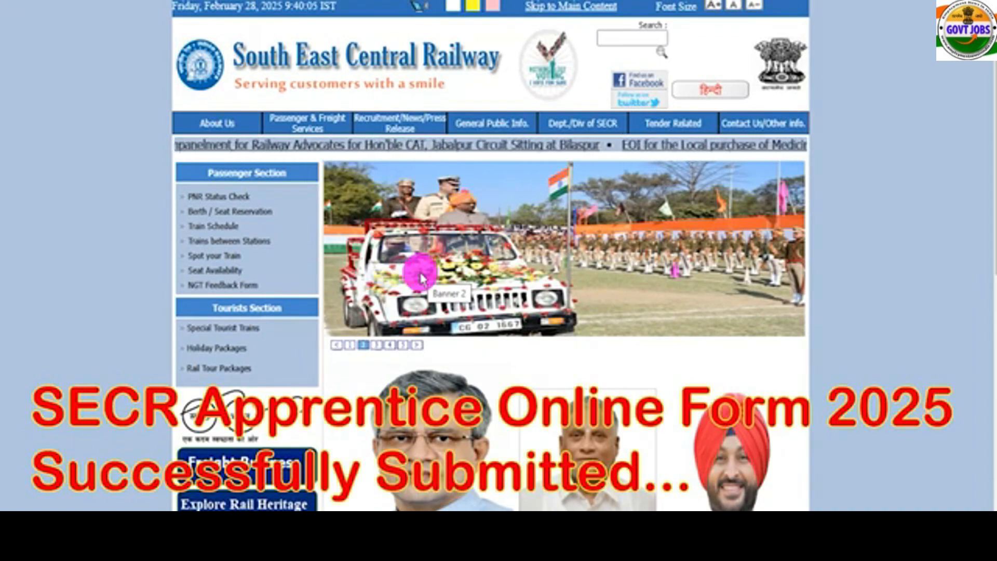
{"action": "scroll", "coordinate": [721, 363], "scroll_direction": "down", "scroll_amount": 1}
{"action": "scroll", "coordinate": [721, 363], "scroll_direction": "down", "scroll_amount": 4}
{"action": "scroll", "coordinate": [720, 358], "scroll_direction": "up", "scroll_amount": 5}
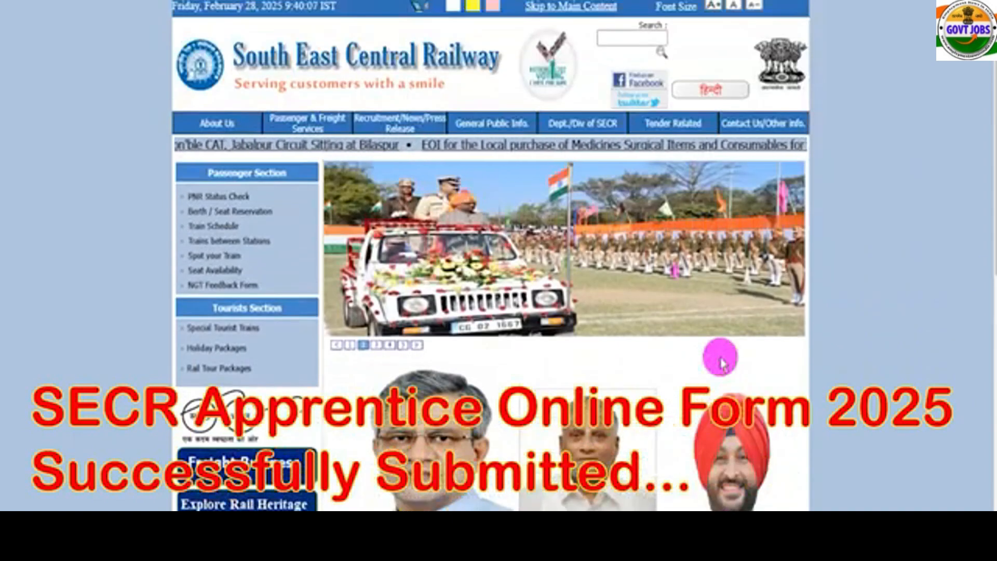